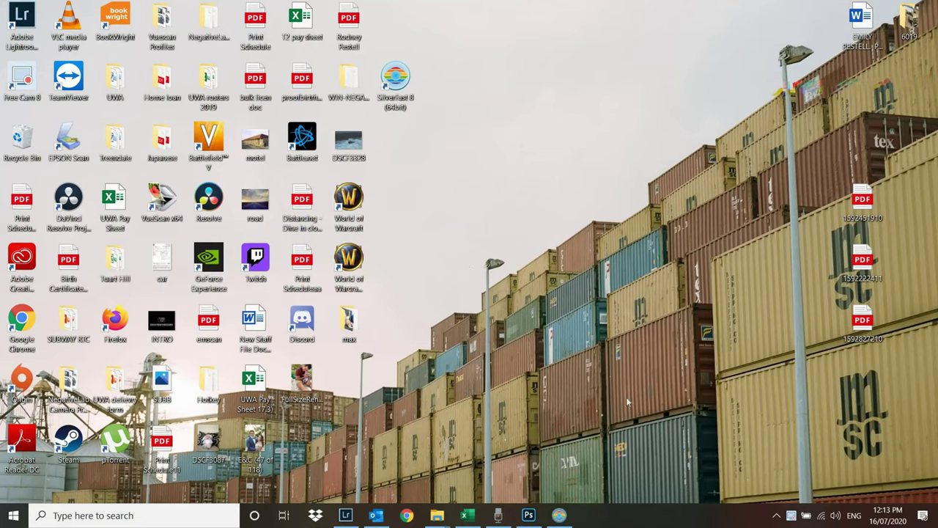
Switch to SilverFast and review the positive/negative choice, the bit-depth options and the scan dimensions of the beach frame
{"action": "left_click", "coordinate": [559, 516]}
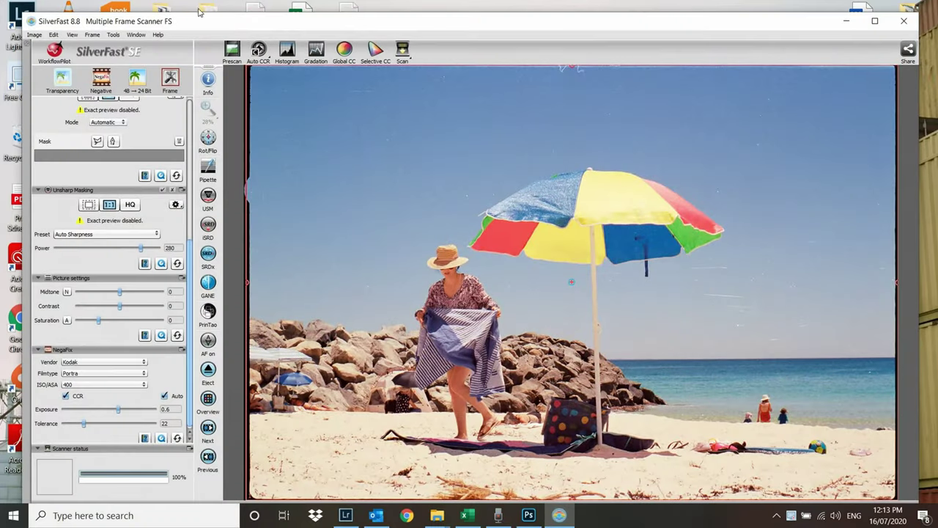
{"action": "mouse_move", "coordinate": [186, 19]}
{"action": "left_mouse_down"}
{"action": "mouse_move", "coordinate": [181, 12]}
{"action": "mouse_move", "coordinate": [189, 16]}
{"action": "left_mouse_up"}
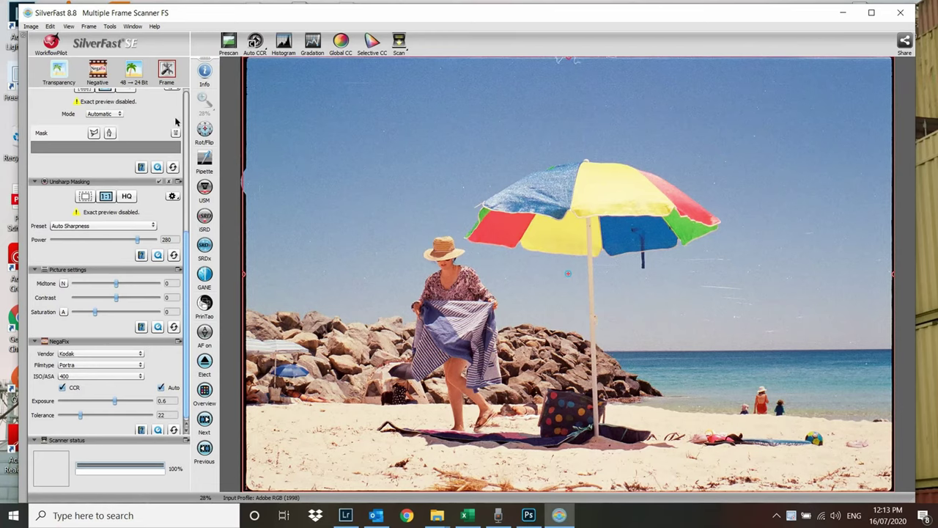
{"action": "scroll", "coordinate": [177, 122], "scroll_direction": "up", "scroll_amount": 3}
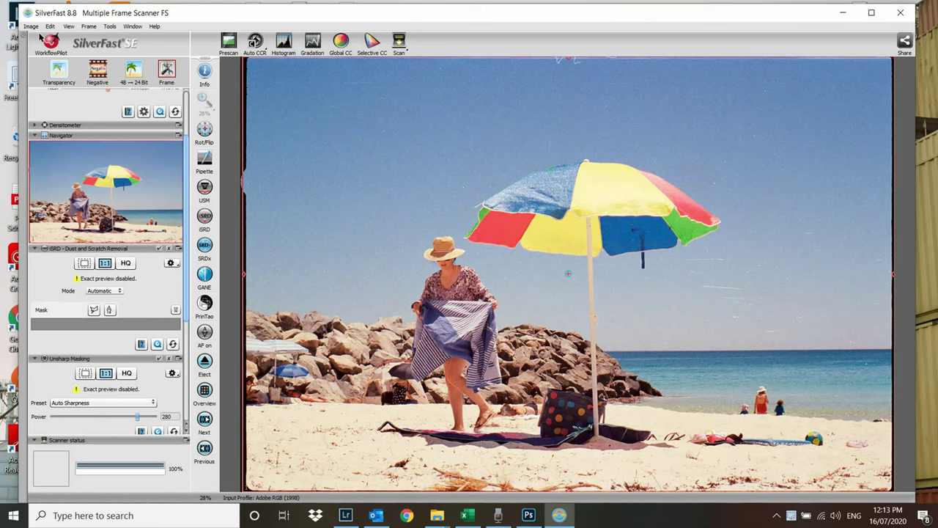
{"action": "left_click", "coordinate": [104, 72]}
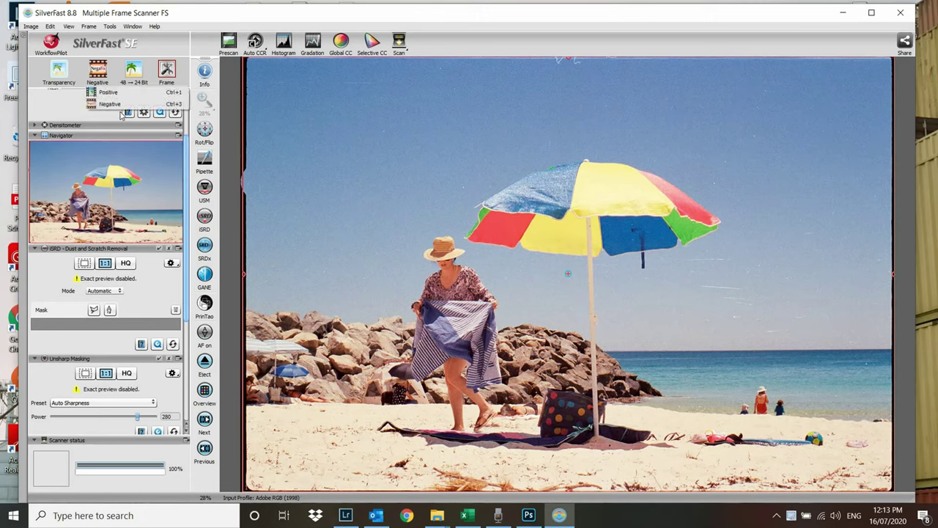
{"action": "left_click", "coordinate": [135, 75]}
{"action": "left_click", "coordinate": [135, 76]}
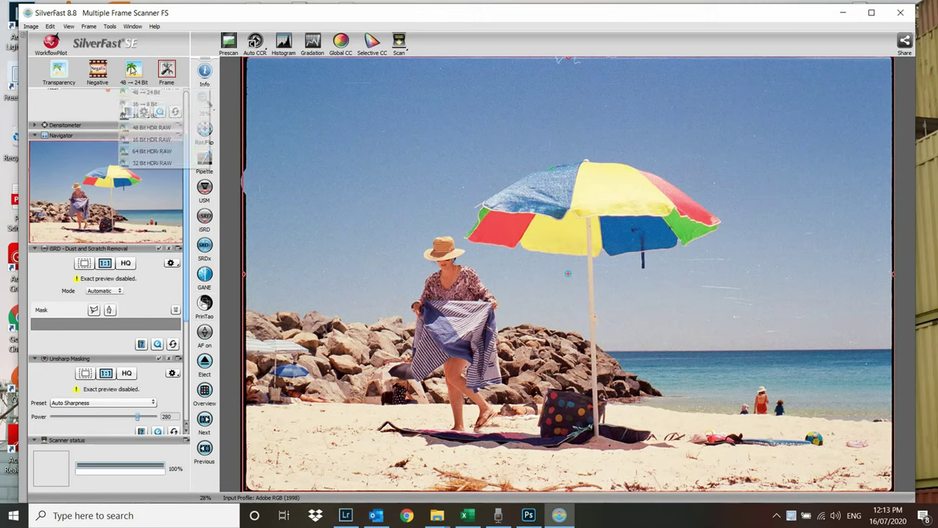
{"action": "left_click", "coordinate": [313, 162]}
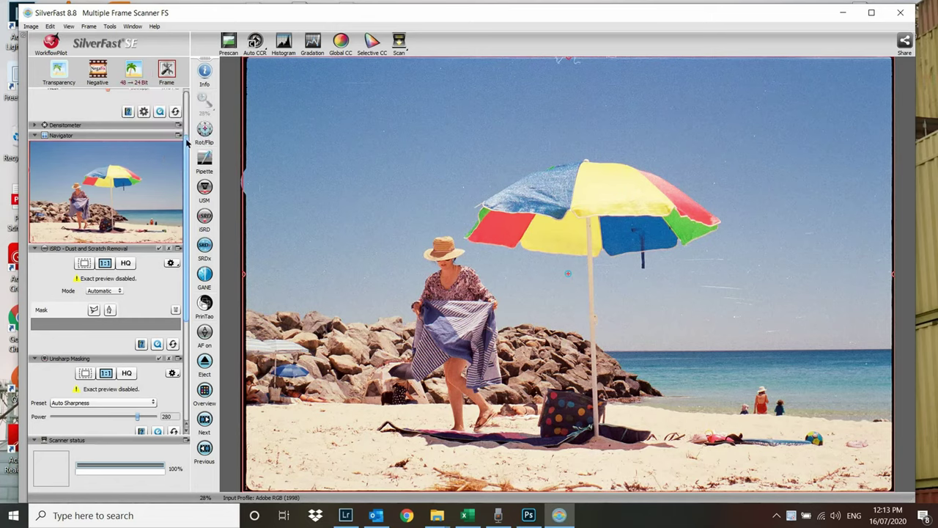
{"action": "scroll", "coordinate": [189, 111], "scroll_direction": "up", "scroll_amount": 3}
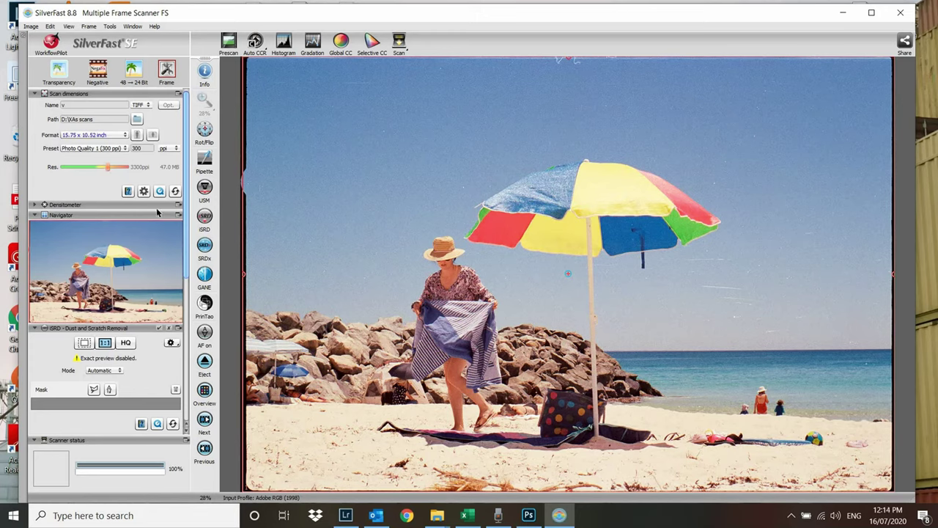
Review the dust removal, Unsharp Masking, picture and NegaFix film settings, plus the available scan modes
{"action": "scroll", "coordinate": [32, 240], "scroll_direction": "down", "scroll_amount": 1}
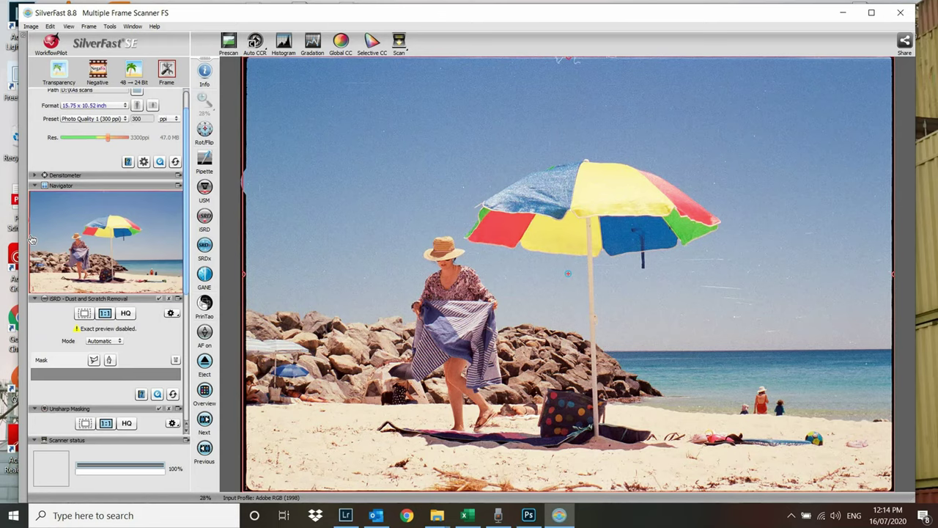
{"action": "scroll", "coordinate": [135, 253], "scroll_direction": "down", "scroll_amount": 1}
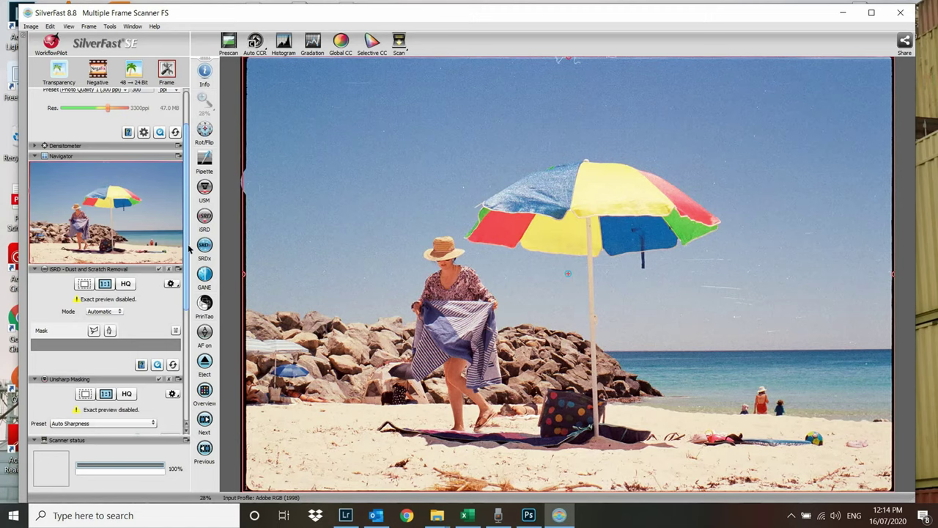
{"action": "scroll", "coordinate": [191, 316], "scroll_direction": "down", "scroll_amount": 4}
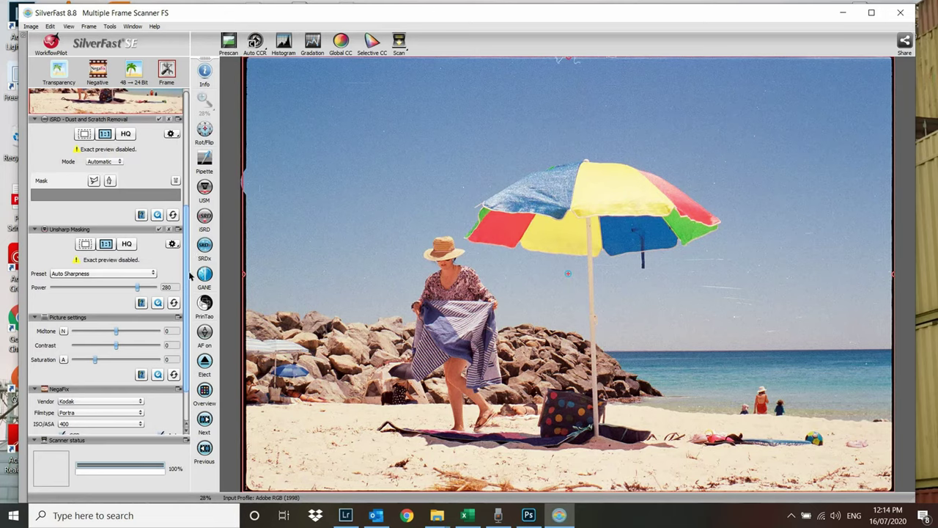
{"action": "scroll", "coordinate": [83, 357], "scroll_direction": "down", "scroll_amount": 3}
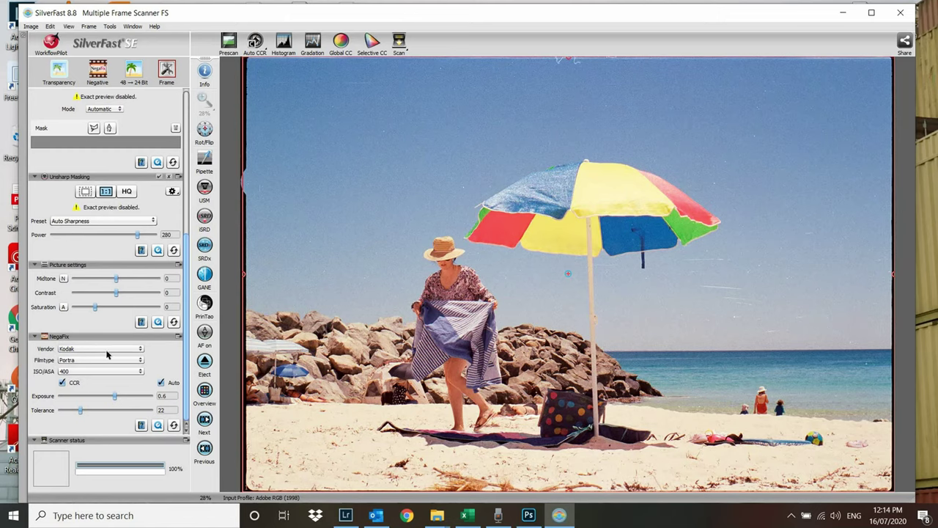
{"action": "left_click", "coordinate": [102, 350]}
{"action": "left_click", "coordinate": [90, 349]}
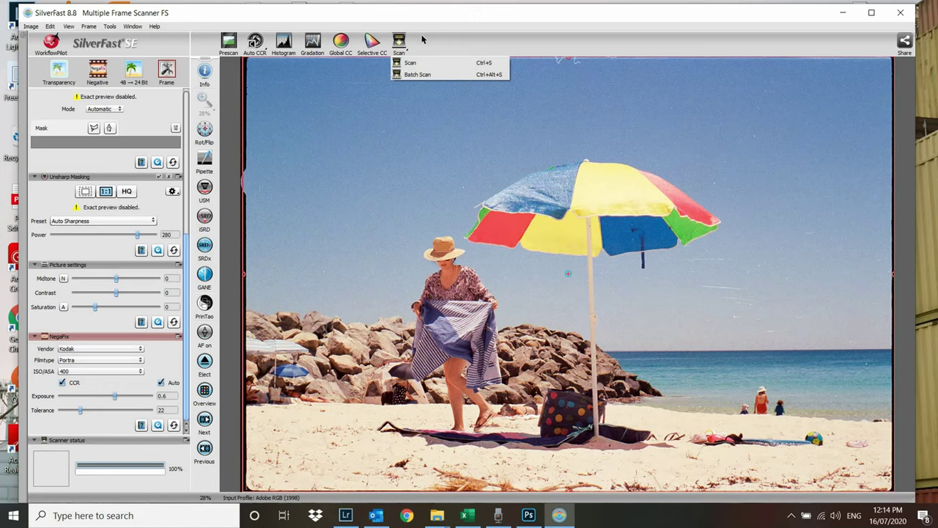
{"action": "left_click", "coordinate": [434, 47]}
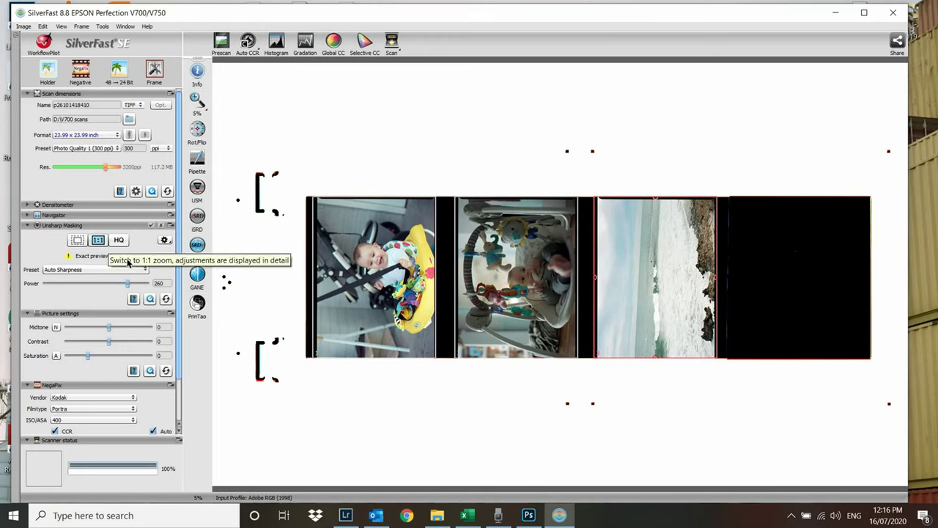
Review the EPSON V700 sharpening, picture and NegaFix settings, and select the frame of the baby in the yellow seat
{"action": "scroll", "coordinate": [151, 265], "scroll_direction": "down", "scroll_amount": 1}
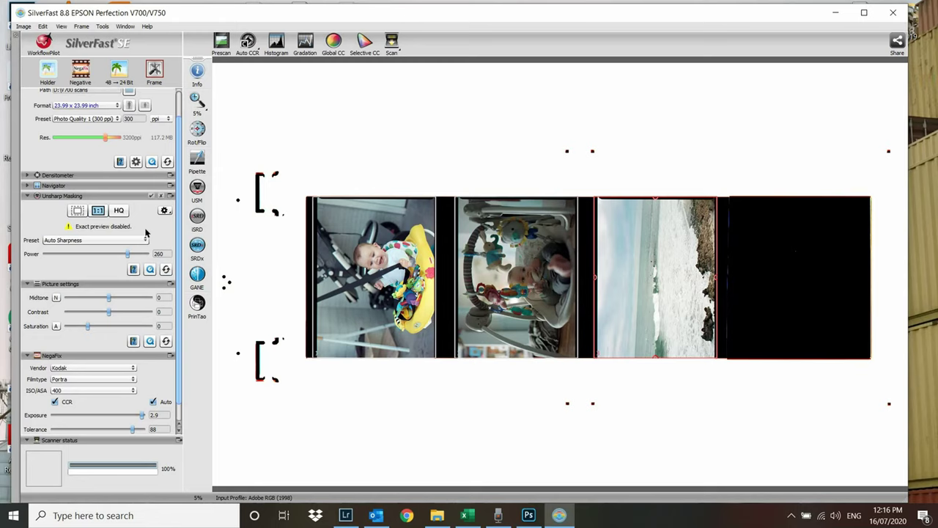
{"action": "scroll", "coordinate": [157, 300], "scroll_direction": "down", "scroll_amount": 1}
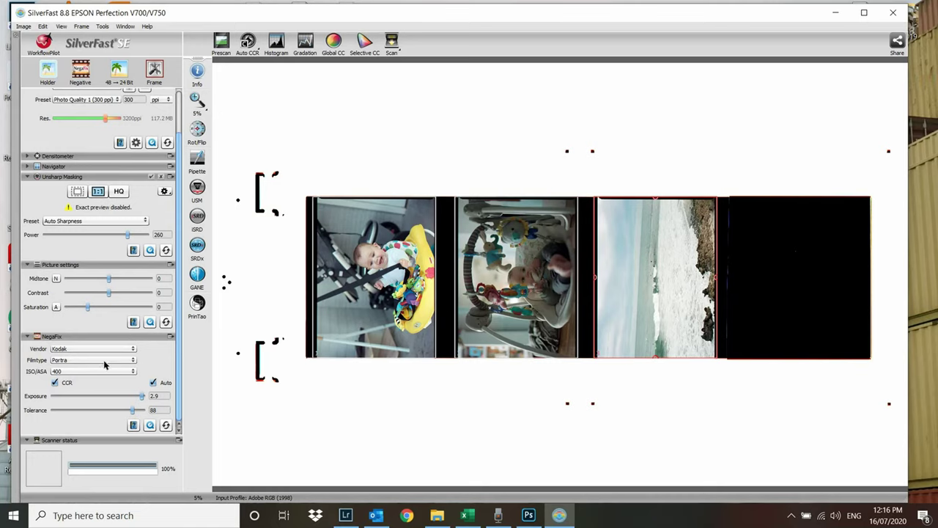
{"action": "left_click", "coordinate": [355, 251]}
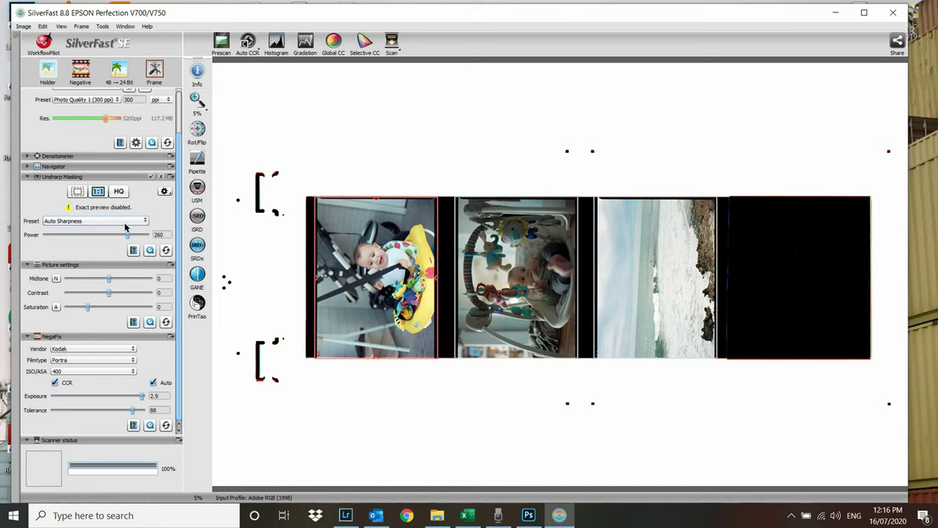
Minimize the scanning window and open the scans folder on the DATA (D:) drive in File Explorer
{"action": "left_click", "coordinate": [838, 16]}
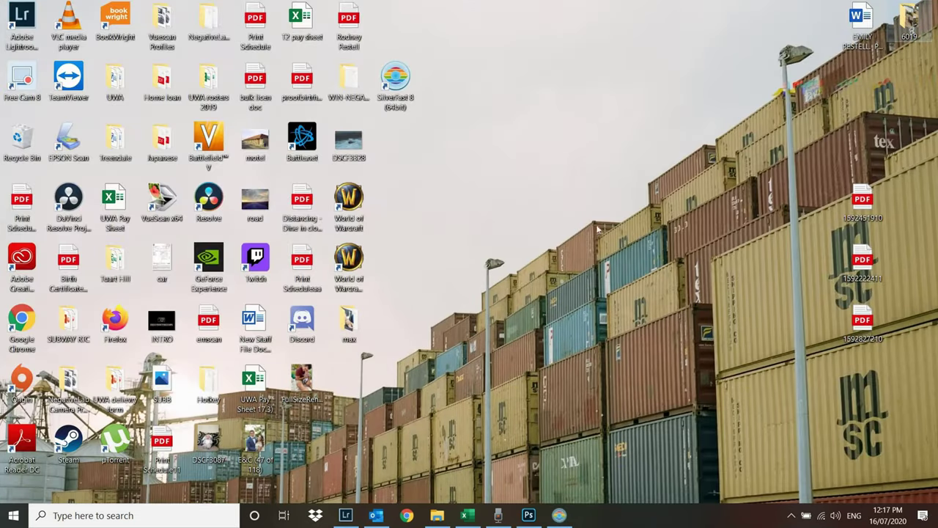
{"action": "double_click", "coordinate": [905, 18]}
{"action": "left_click", "coordinate": [271, 425]}
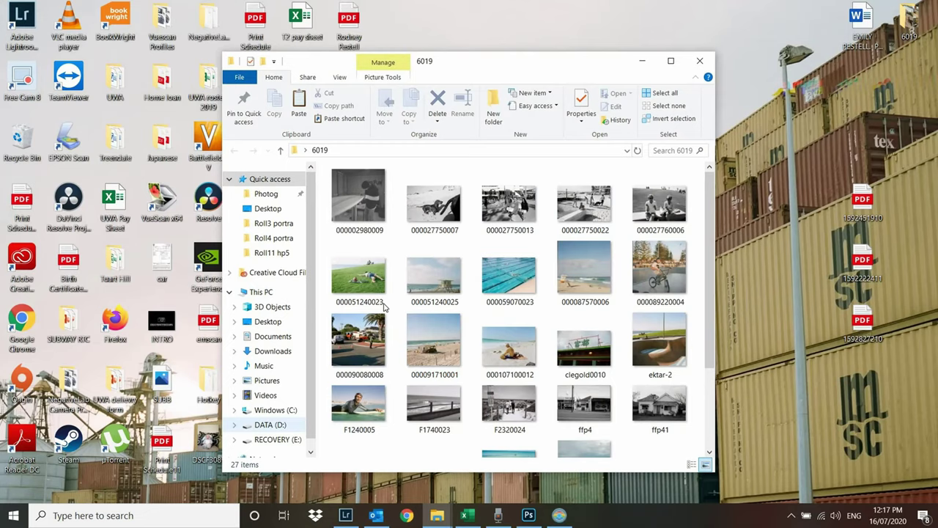
{"action": "double_click", "coordinate": [351, 334]}
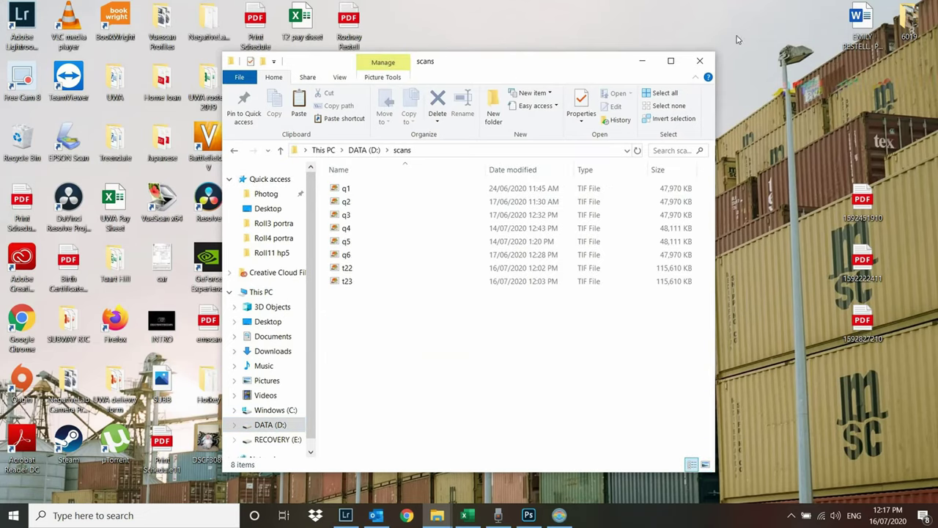
{"action": "left_click_drag", "start_coordinate": [498, 61], "coordinate": [737, 37]}
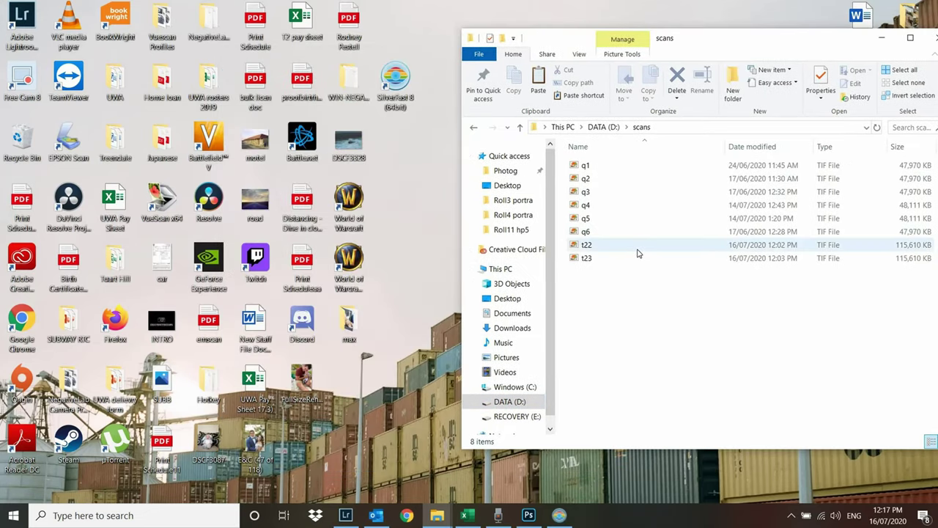
Switch to Photoshop, open t22.tif from the scans folder in it, and maximize the window
{"action": "left_click", "coordinate": [529, 516]}
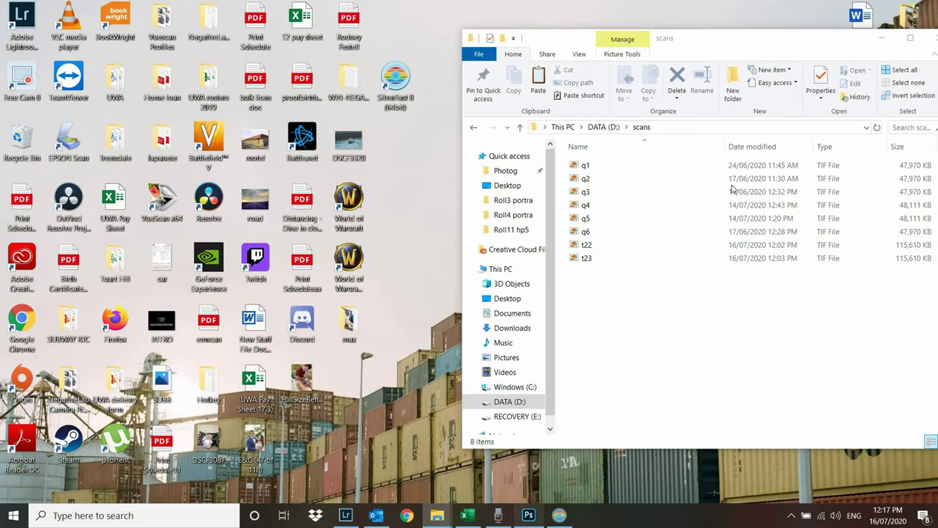
{"action": "left_click", "coordinate": [641, 247]}
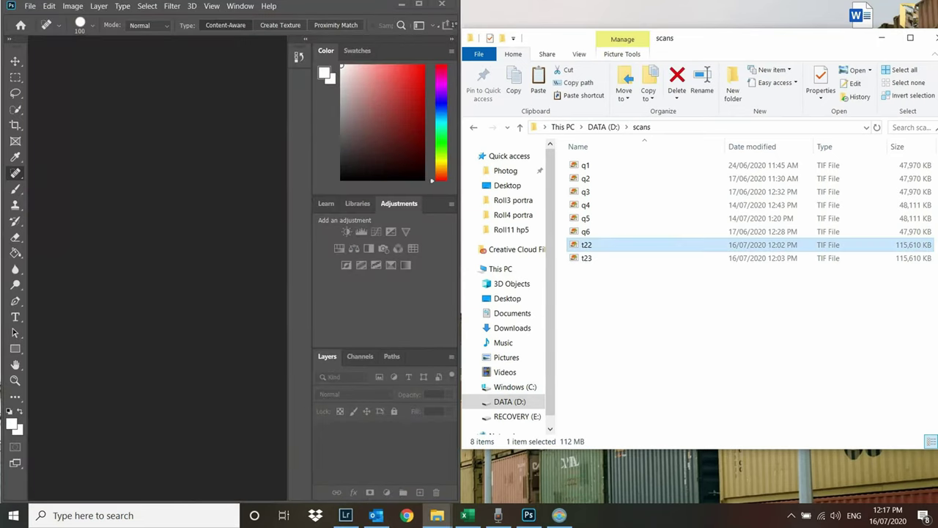
{"action": "left_click_drag", "start_coordinate": [411, 63], "coordinate": [414, 58]}
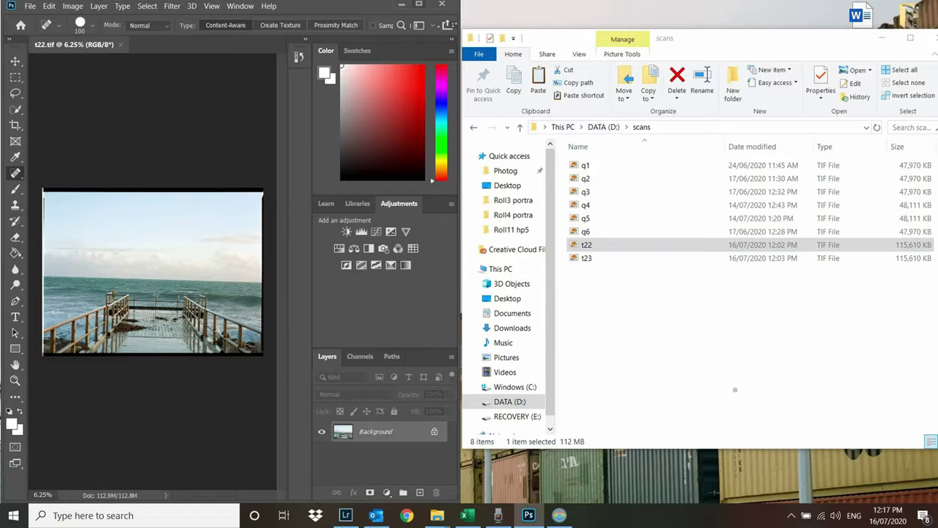
{"action": "key", "text": "super+Up"}
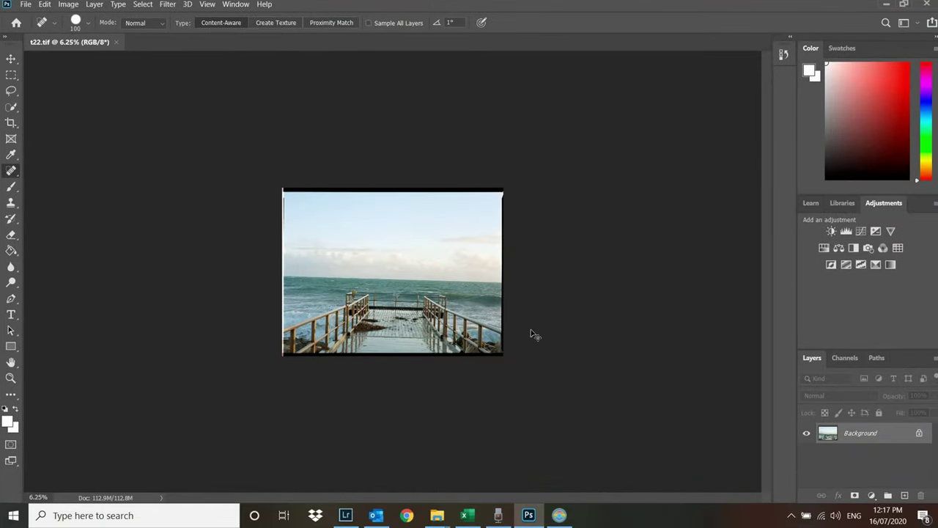
{"action": "key", "text": "ctrl+plus"}
{"action": "key", "text": "ctrl+plus"}
{"action": "key", "text": "ctrl+plus"}
{"action": "key", "text": "ctrl+minus"}
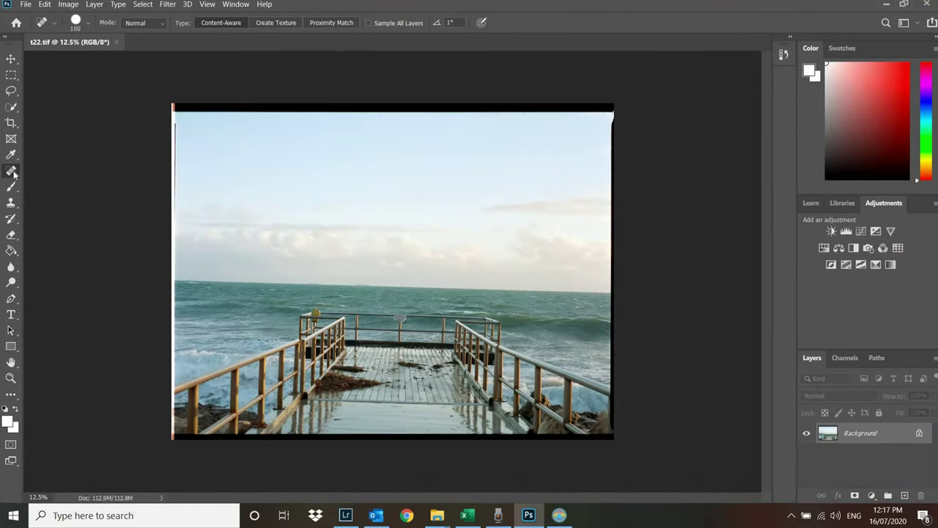
Retouch a spot in the waves beyond the jetty's right railing with the Spot Healing Brush
{"action": "right_click", "coordinate": [12, 171]}
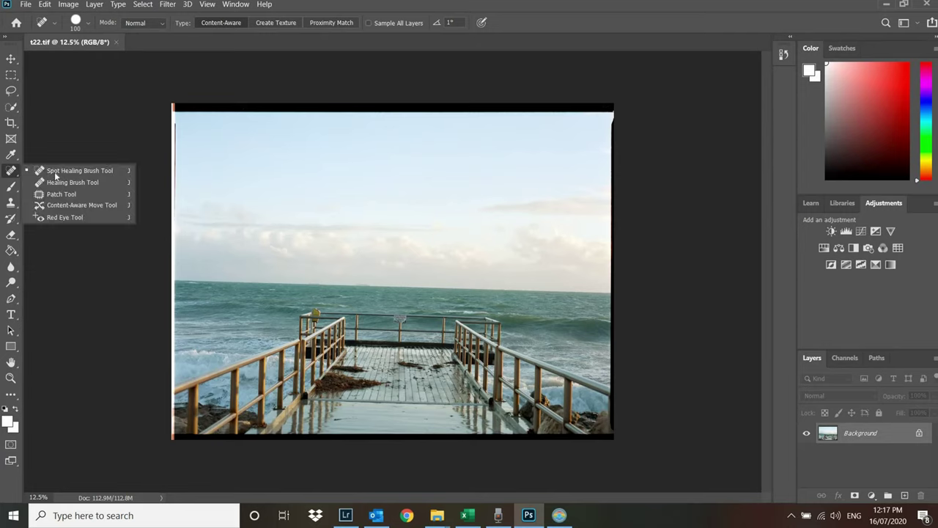
{"action": "left_click", "coordinate": [309, 255]}
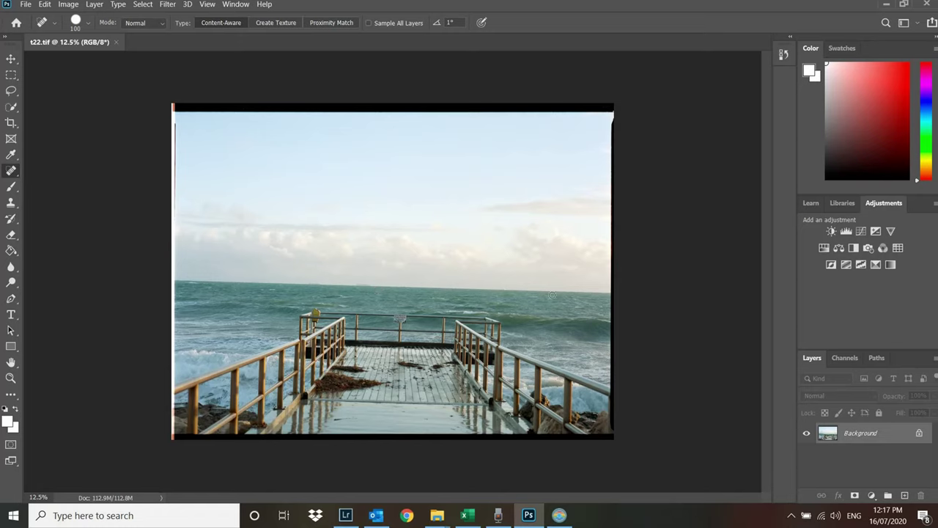
{"action": "left_click", "coordinate": [571, 333]}
Inspect the Smart Sharpen preview on the jetty railings and the caution sign, and close the filter without applying it
{"action": "left_click", "coordinate": [169, 5]}
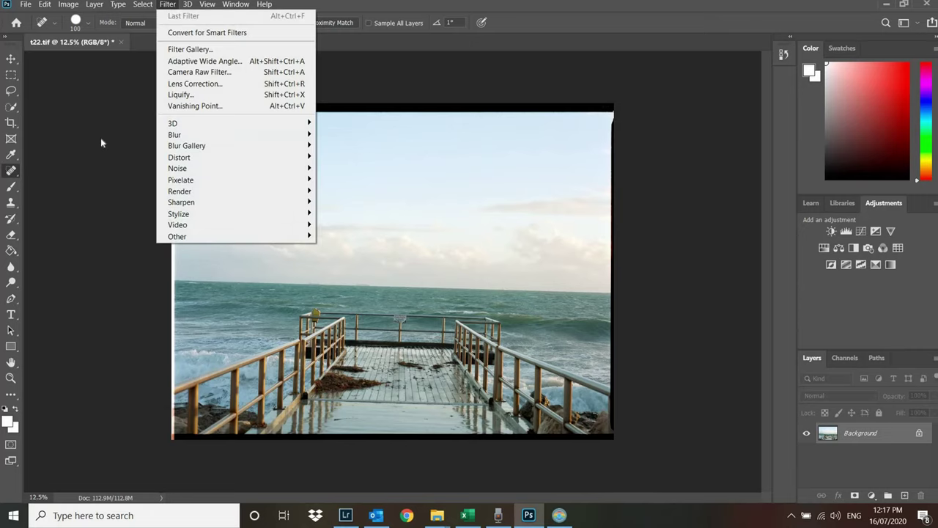
{"action": "mouse_move", "coordinate": [260, 207]}
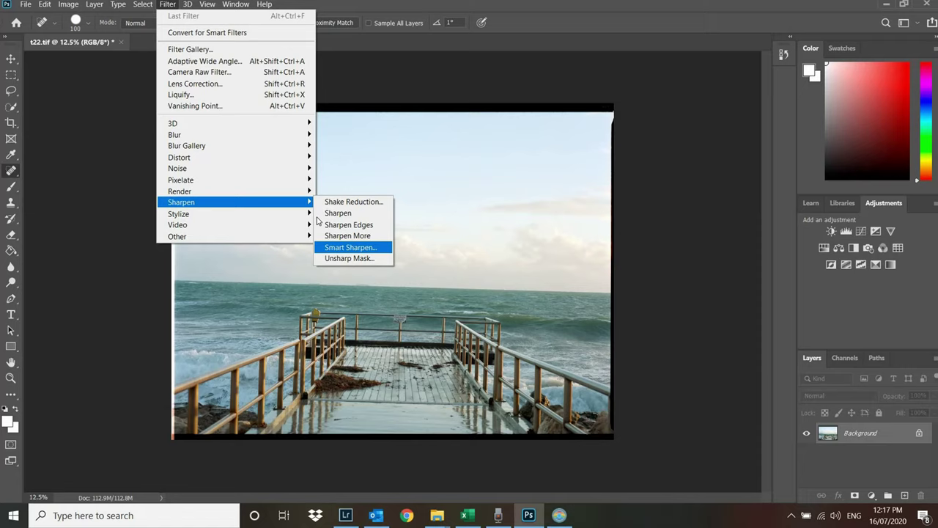
{"action": "left_click", "coordinate": [348, 248]}
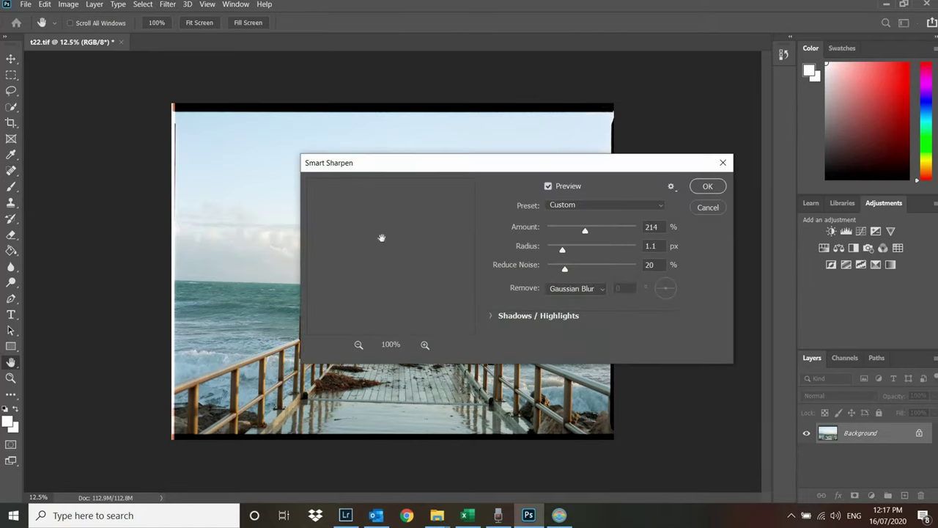
{"action": "left_click_drag", "start_coordinate": [382, 237], "coordinate": [435, 291]}
{"action": "left_click_drag", "start_coordinate": [348, 255], "coordinate": [444, 308]}
{"action": "left_click_drag", "start_coordinate": [359, 221], "coordinate": [534, 338]}
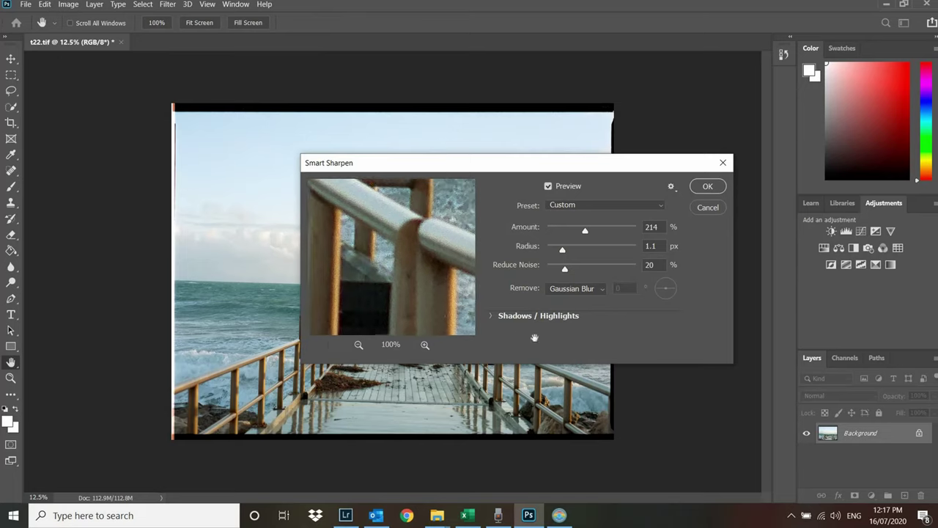
{"action": "left_click", "coordinate": [359, 345]}
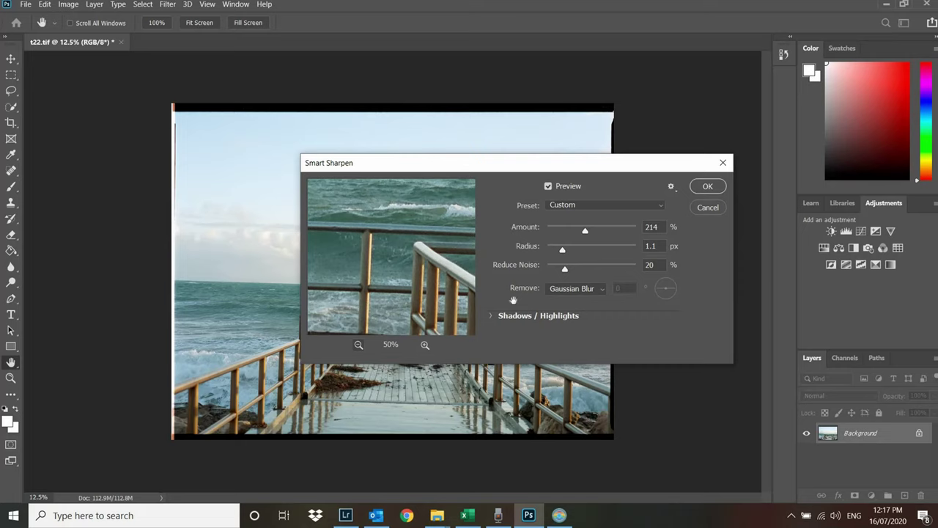
{"action": "left_click_drag", "start_coordinate": [513, 300], "coordinate": [521, 266]}
{"action": "left_click_drag", "start_coordinate": [368, 245], "coordinate": [391, 259]}
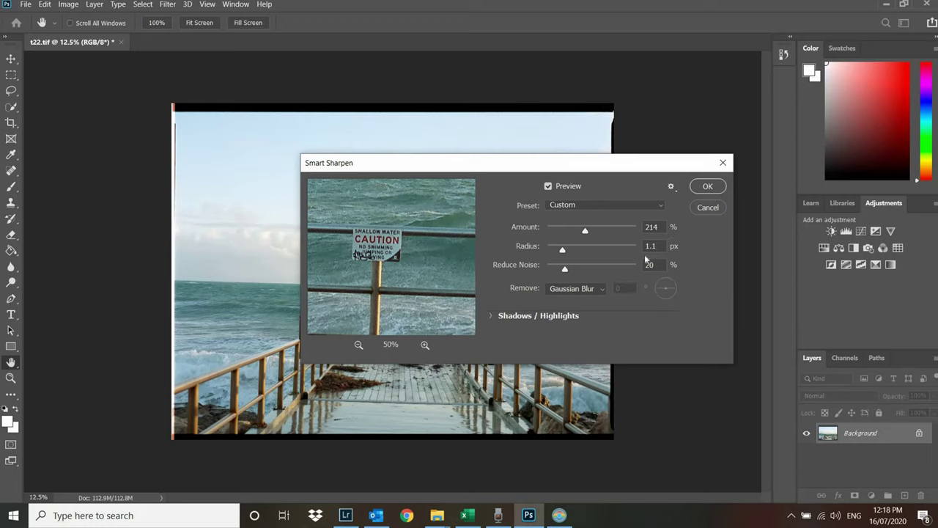
{"action": "left_click", "coordinate": [723, 163]}
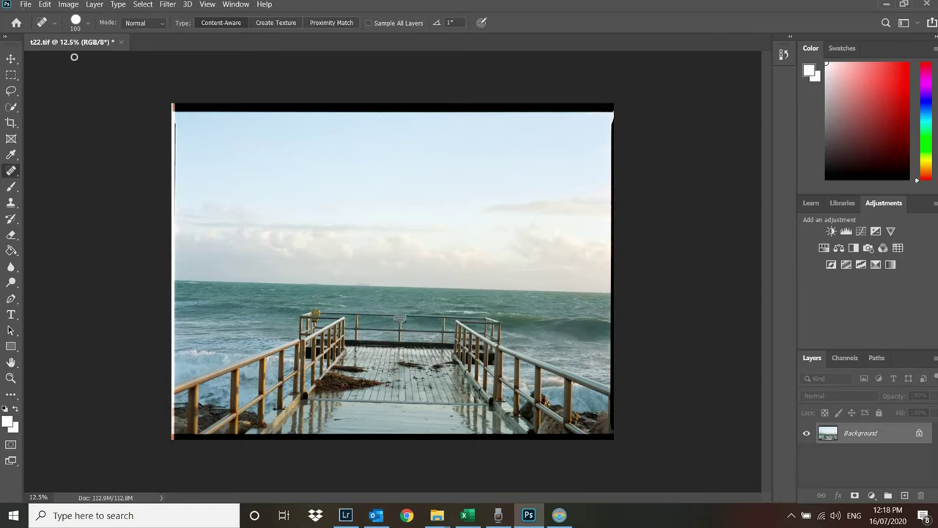
Save the retouched t22.tif
{"action": "key", "text": "alt+f"}
{"action": "left_click", "coordinate": [81, 135]}
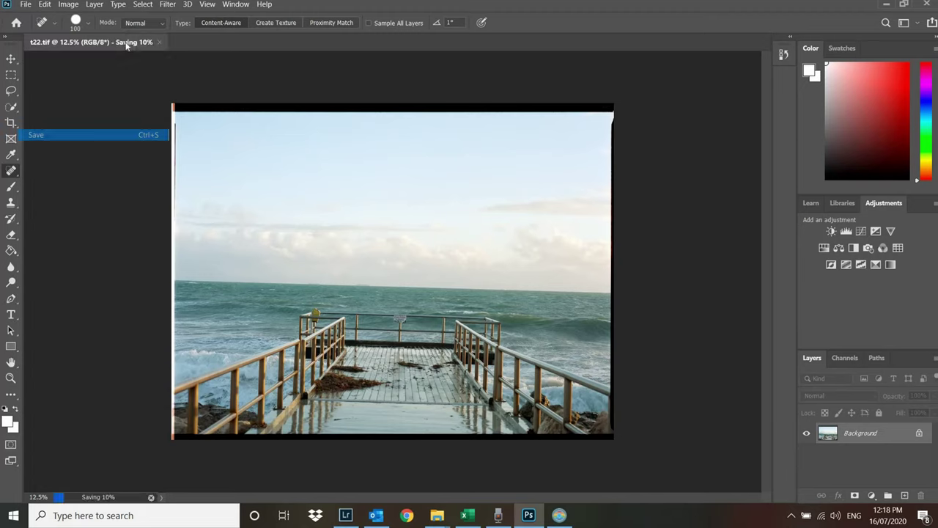
Close t22.tif, open t23.tif from the scans folder in Photoshop, and maximize the window
{"action": "key", "text": "ctrl+w"}
{"action": "left_click", "coordinate": [903, 4]}
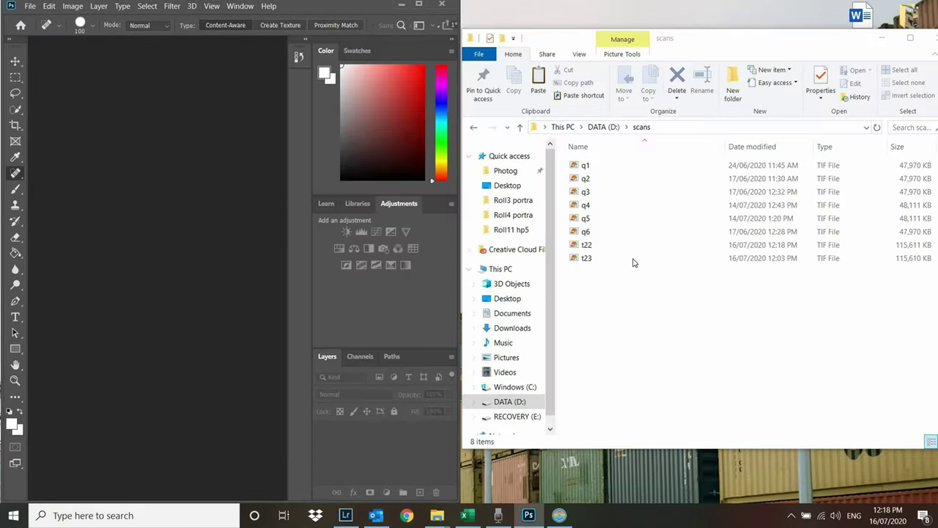
{"action": "left_click_drag", "start_coordinate": [634, 259], "coordinate": [59, 291]}
{"action": "key", "text": "Return"}
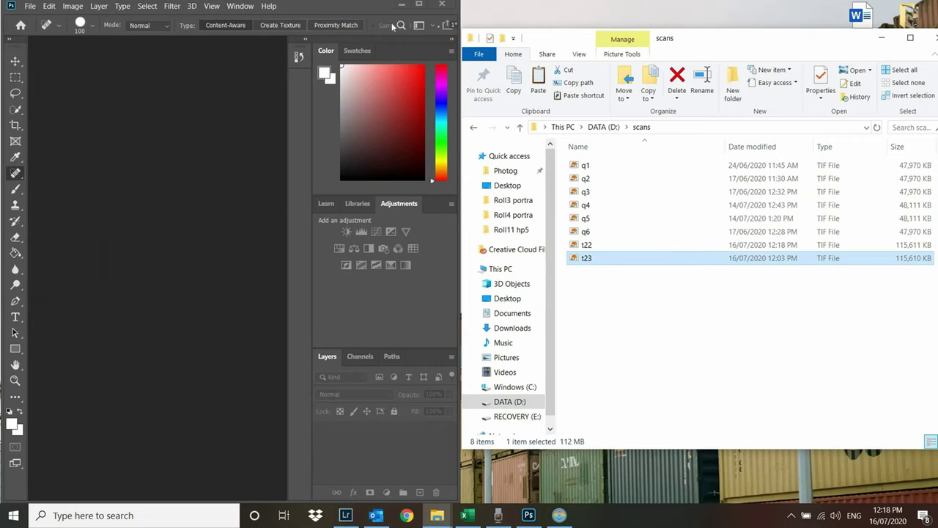
{"action": "key", "text": "super+Up"}
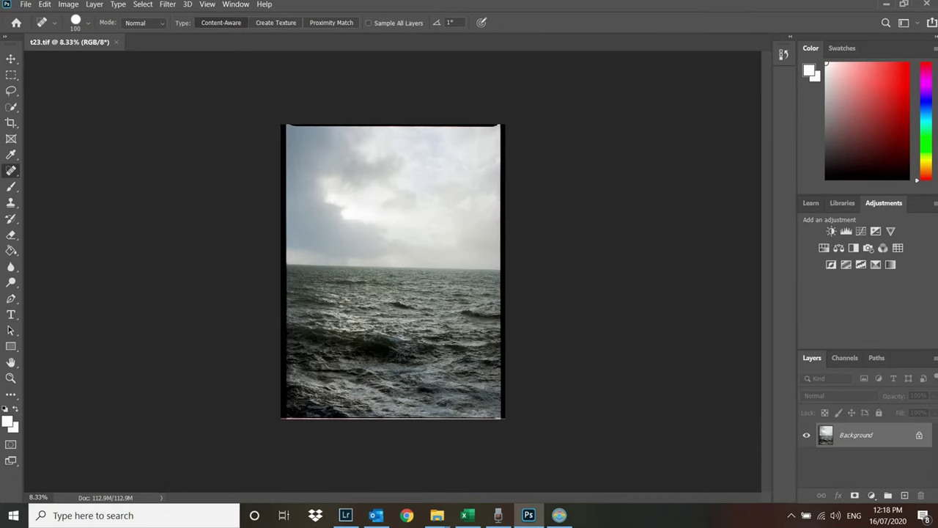
Close t23.tif, minimize Photoshop, and switch to Lightroom Classic
{"action": "key", "text": "ctrl+w"}
{"action": "left_click", "coordinate": [528, 516]}
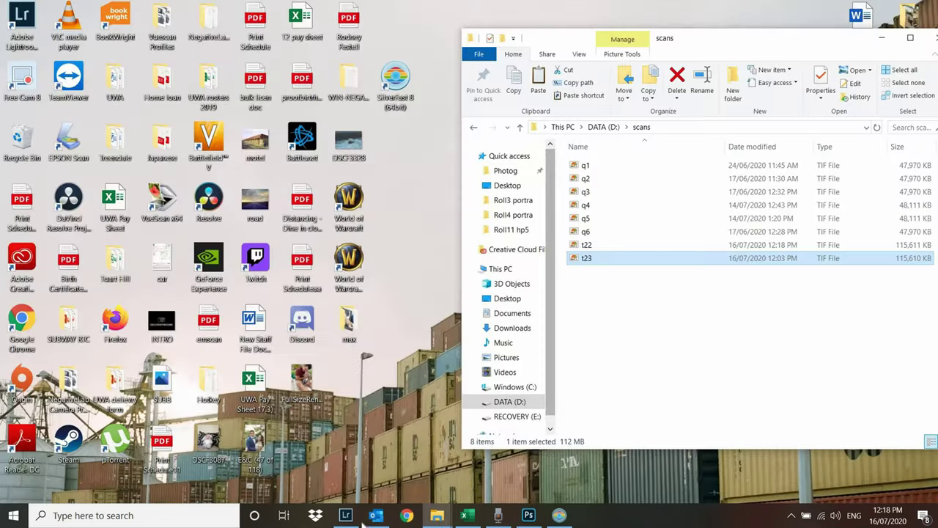
{"action": "left_click", "coordinate": [346, 515]}
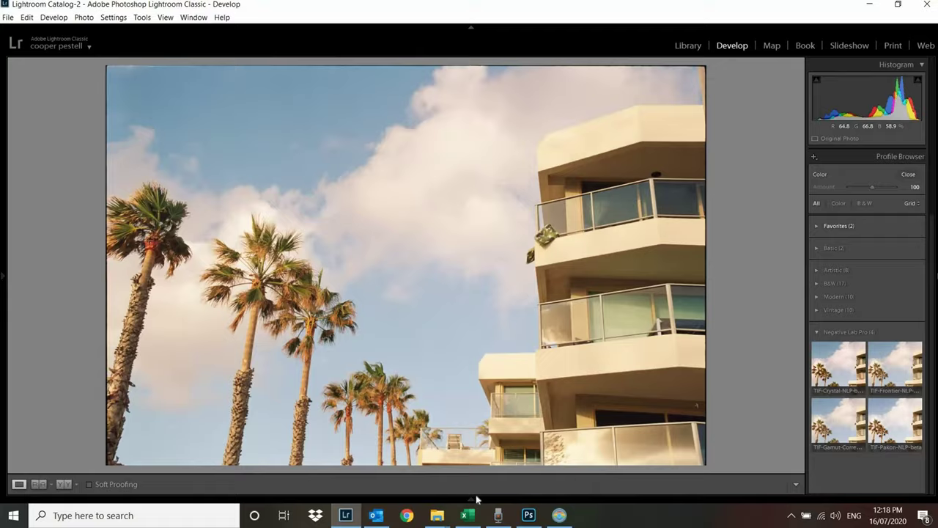
Import all photos from the scans folder on drive D into the catalog, adding them without moving them
{"action": "key", "text": "ctrl+shift+i"}
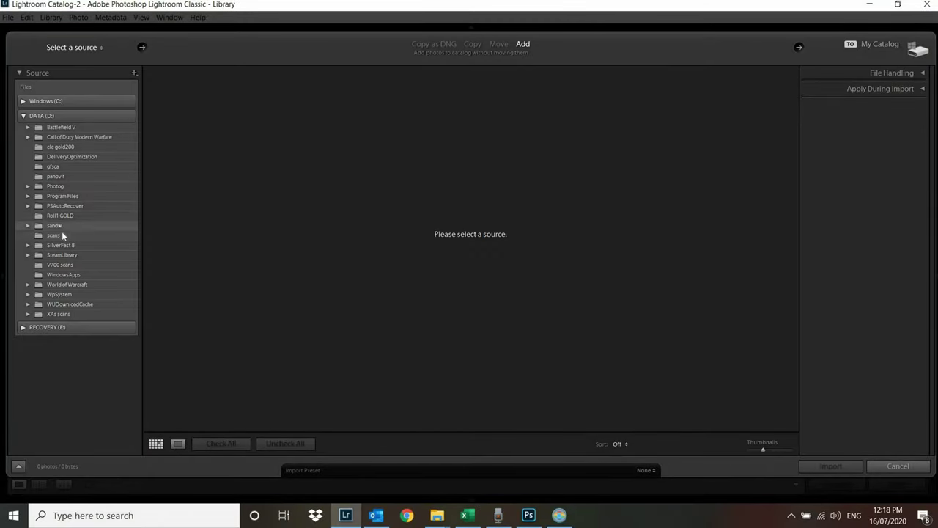
{"action": "left_click", "coordinate": [55, 235]}
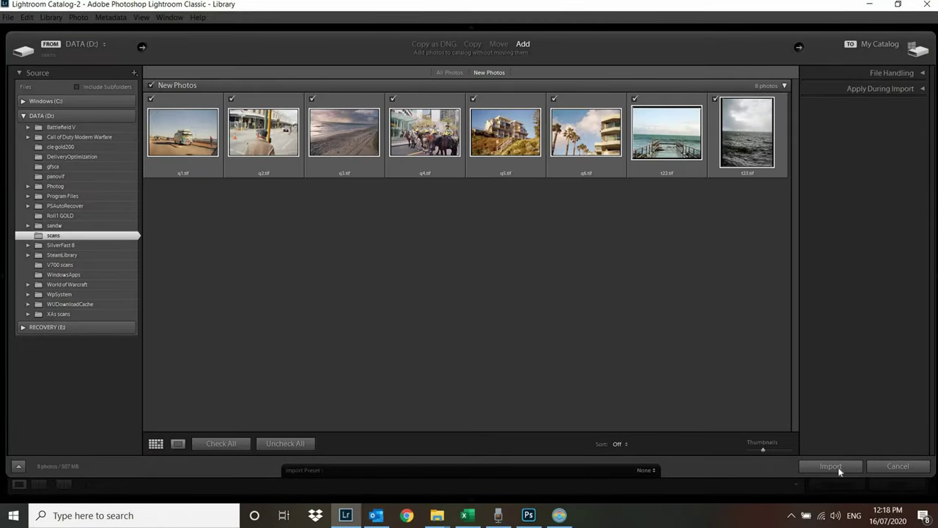
{"action": "left_click", "coordinate": [836, 467]}
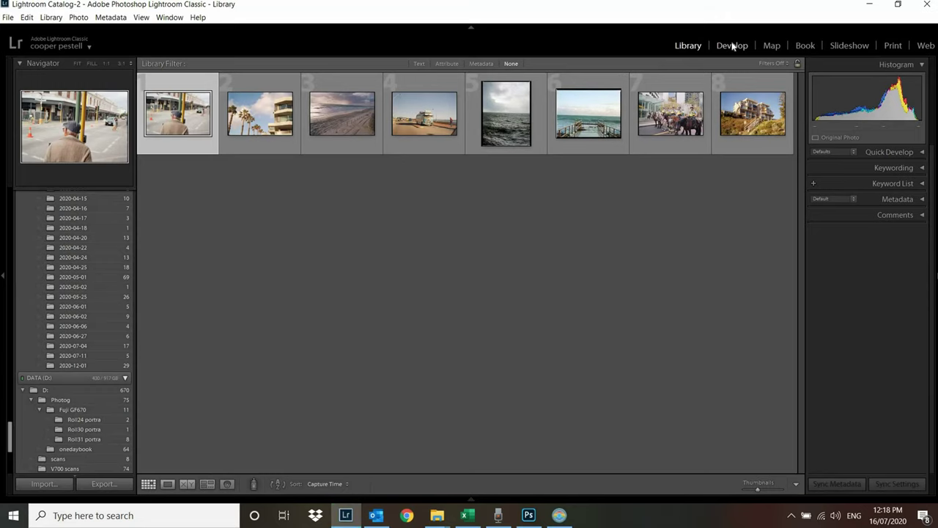
Open q2.tif in Develop, look at the Negative Lab Pro conversion settings for it, and cancel the dialog without converting
{"action": "key", "text": "d"}
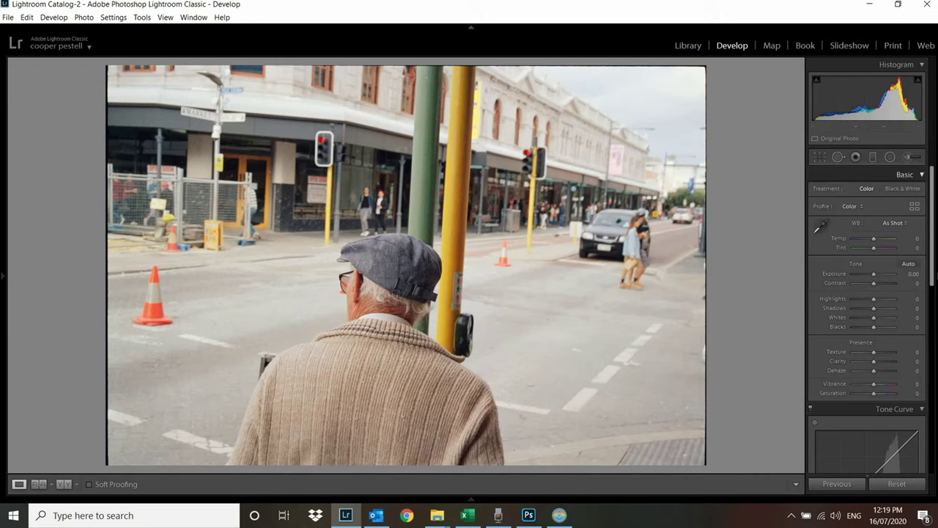
{"action": "left_click", "coordinate": [9, 17]}
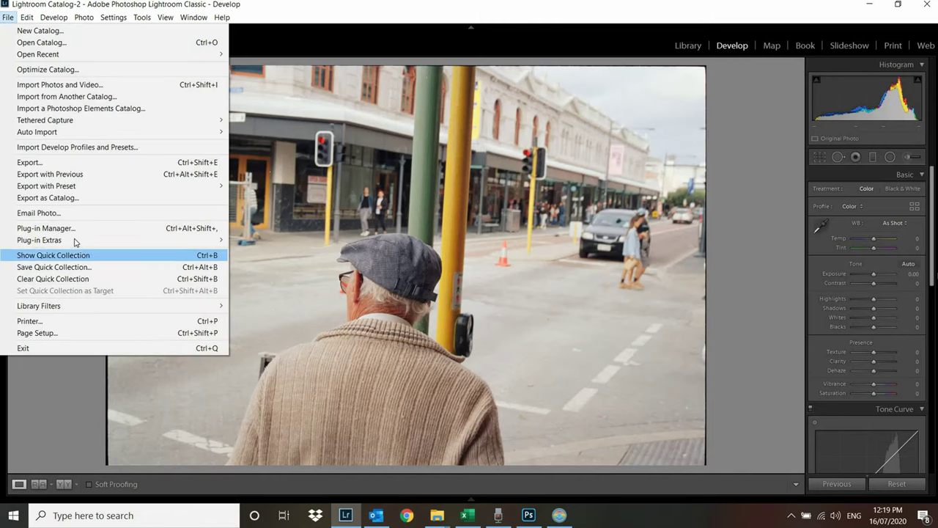
{"action": "mouse_move", "coordinate": [110, 239]}
{"action": "key", "text": "Return"}
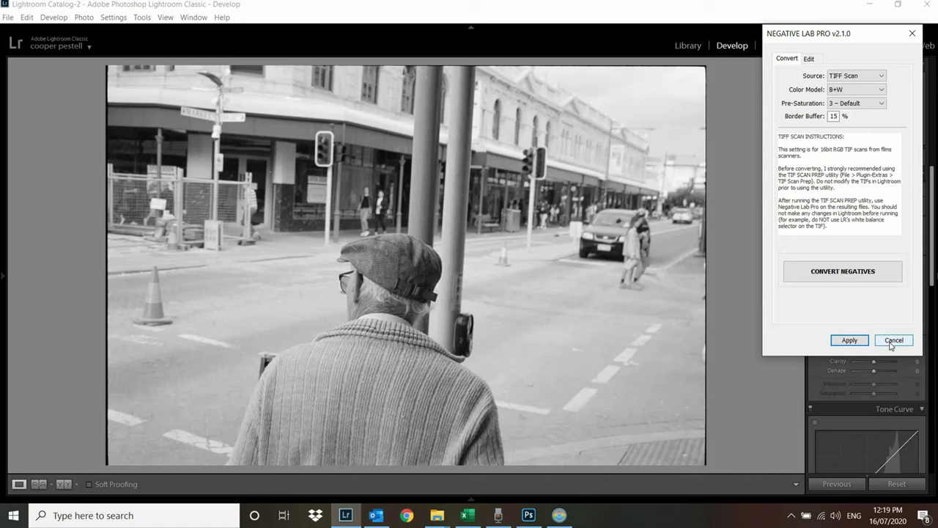
{"action": "key", "text": "Escape"}
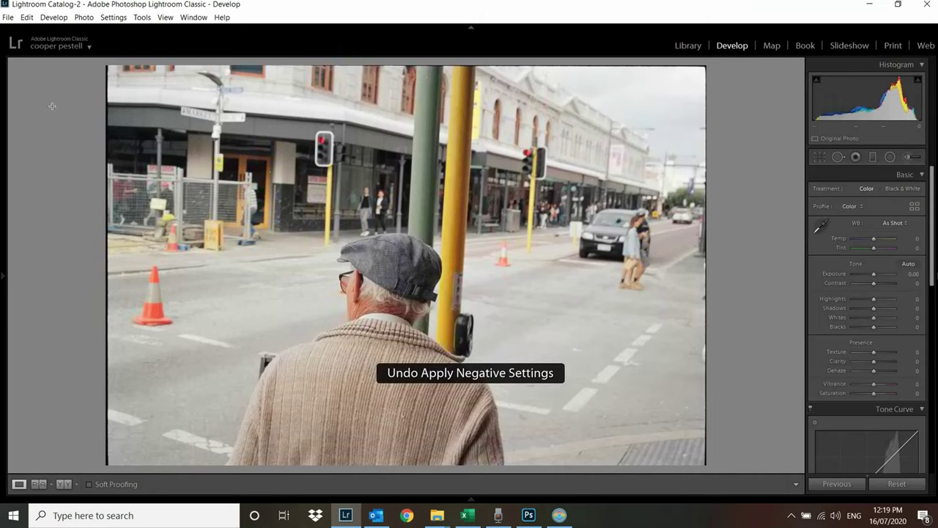
View q2.tif in the Library's grid and loupe views, and return to Develop
{"action": "key", "text": "g"}
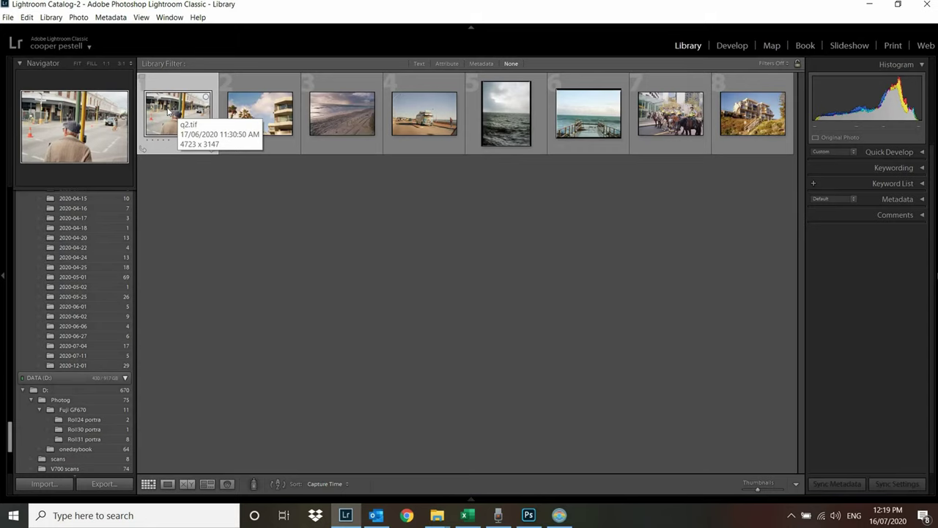
{"action": "key", "text": "e"}
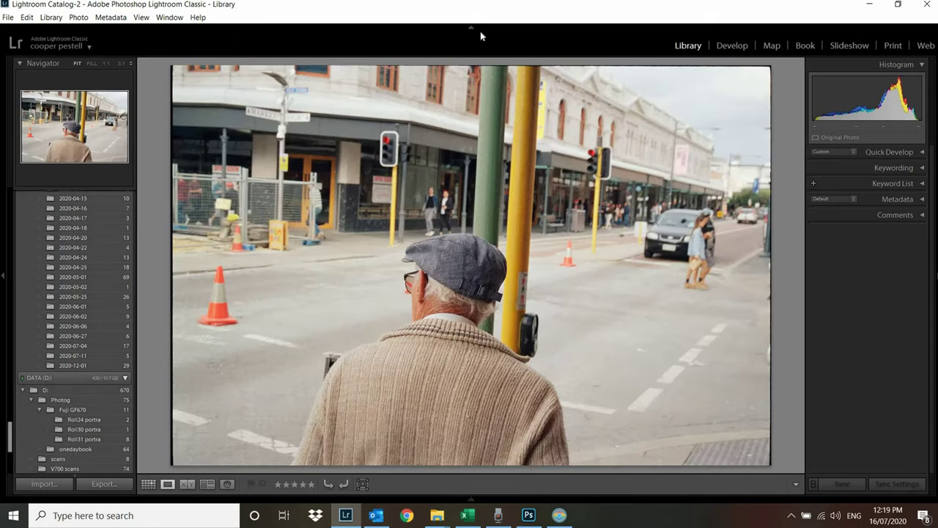
{"action": "left_click", "coordinate": [736, 48]}
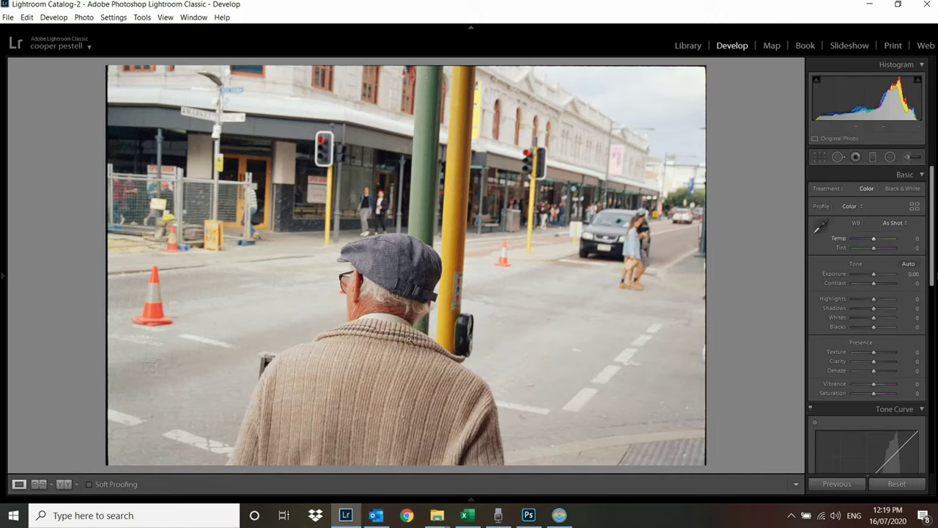
Examine the man's cap and the shopfront behind the traffic light up close for dust and scratches
{"action": "left_click", "coordinate": [396, 294]}
{"action": "left_click", "coordinate": [397, 294]}
{"action": "left_click", "coordinate": [400, 293]}
{"action": "left_click_drag", "start_coordinate": [335, 319], "coordinate": [492, 287]}
{"action": "scroll", "coordinate": [508, 286], "scroll_direction": "up", "scroll_amount": 1}
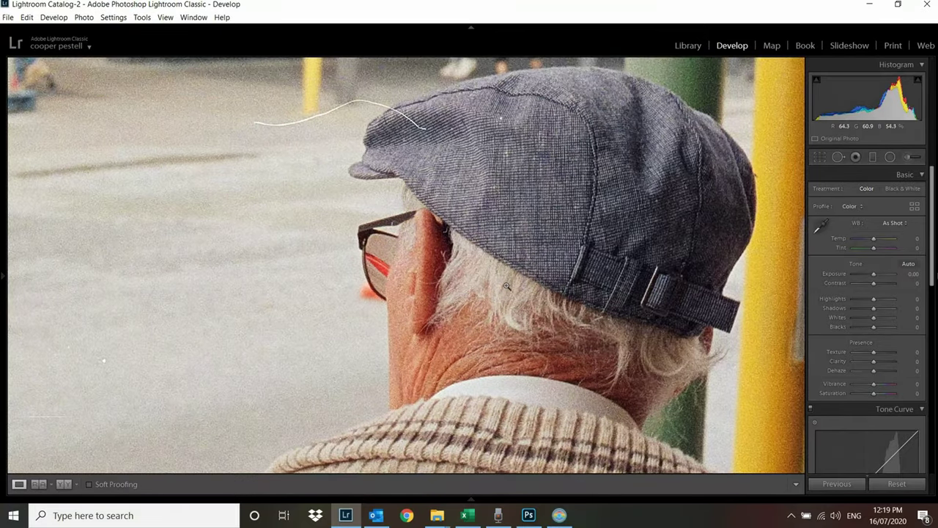
{"action": "left_click", "coordinate": [382, 269]}
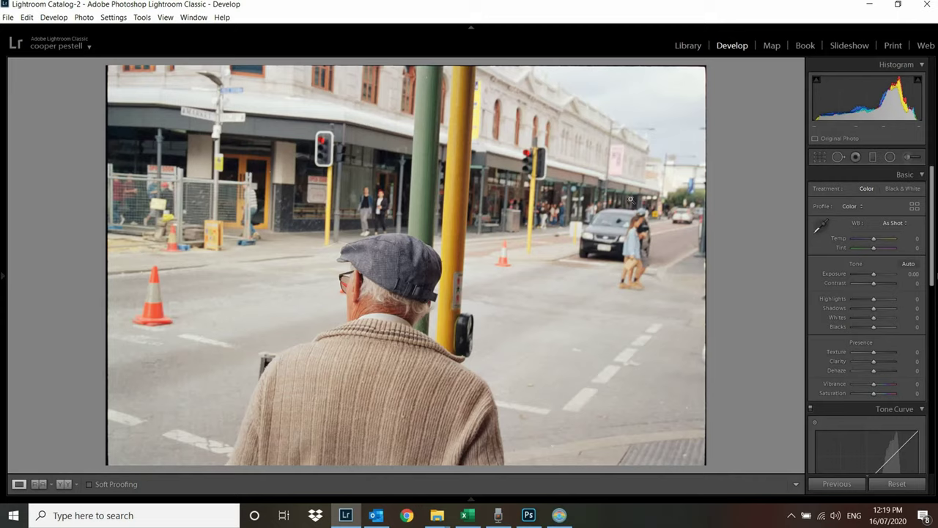
{"action": "left_click", "coordinate": [292, 167]}
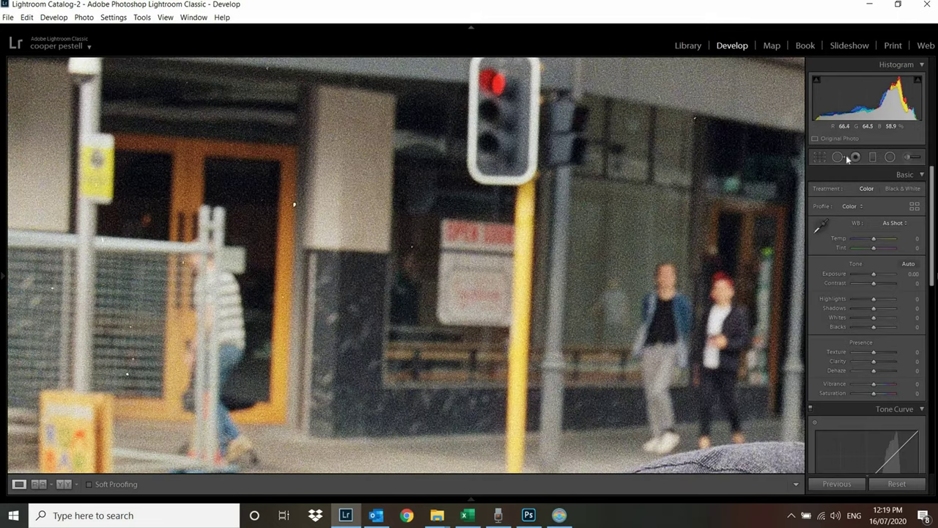
{"action": "key", "text": "q"}
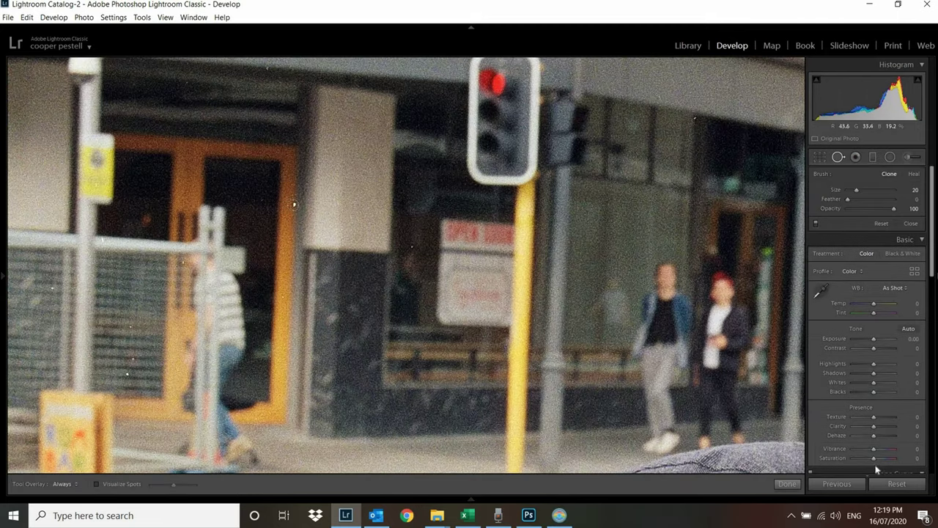
{"action": "key", "text": "q"}
{"action": "left_click", "coordinate": [340, 207]}
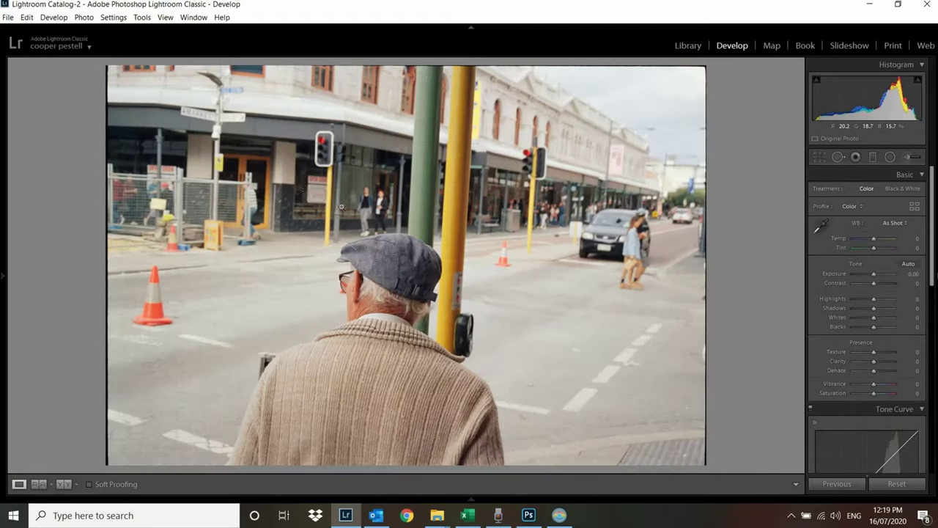
Clone out the white speck on the orange door frame with Spot Removal at size 20, feather 0 and opacity 100
{"action": "left_click", "coordinate": [305, 189]}
{"action": "left_click_drag", "start_coordinate": [302, 201], "coordinate": [414, 269]}
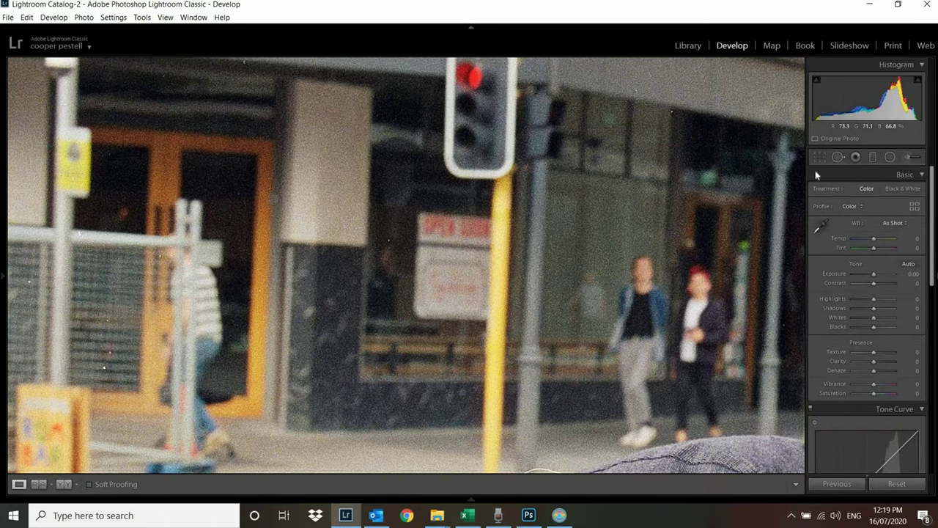
{"action": "left_click", "coordinate": [838, 157]}
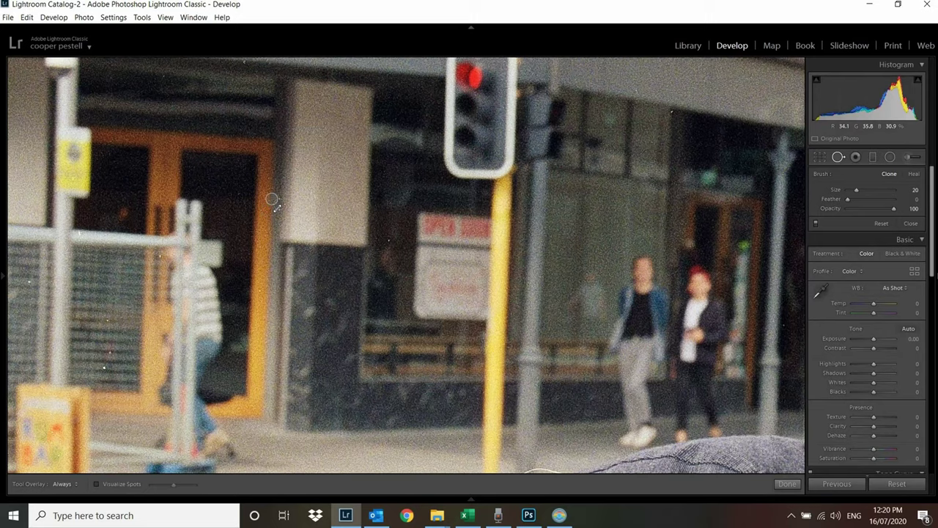
{"action": "left_click_drag", "start_coordinate": [271, 198], "coordinate": [270, 225]}
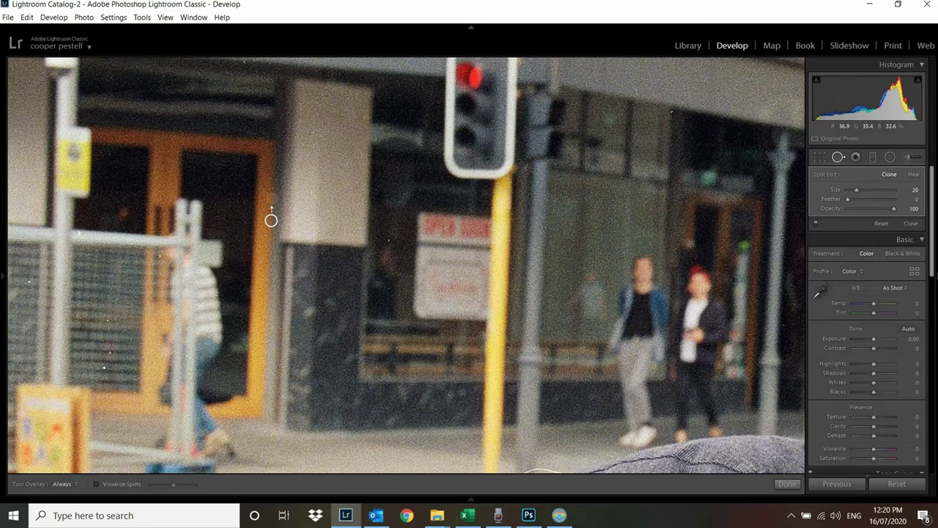
{"action": "left_click", "coordinate": [787, 484]}
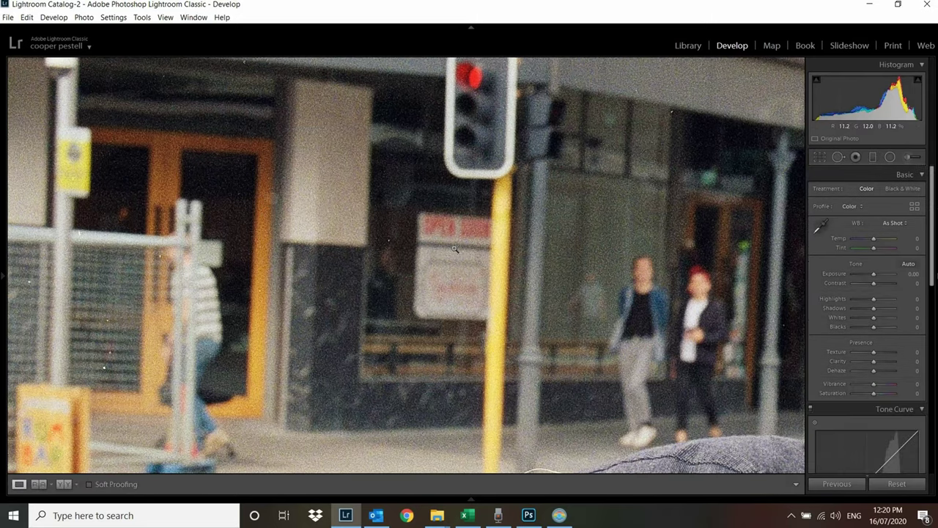
{"action": "left_click", "coordinate": [452, 215]}
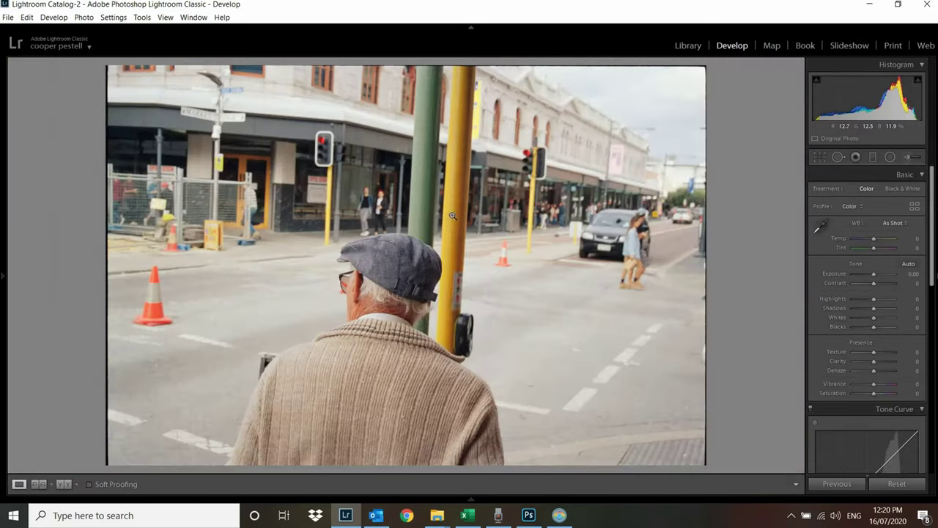
Set the white balance to Auto and open the Profile Browser
{"action": "left_click", "coordinate": [896, 222]}
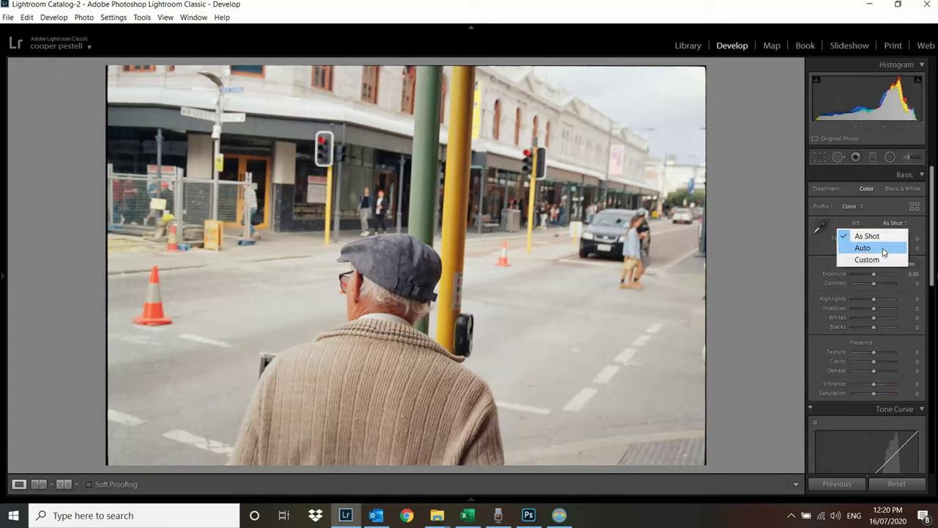
{"action": "left_click", "coordinate": [884, 252]}
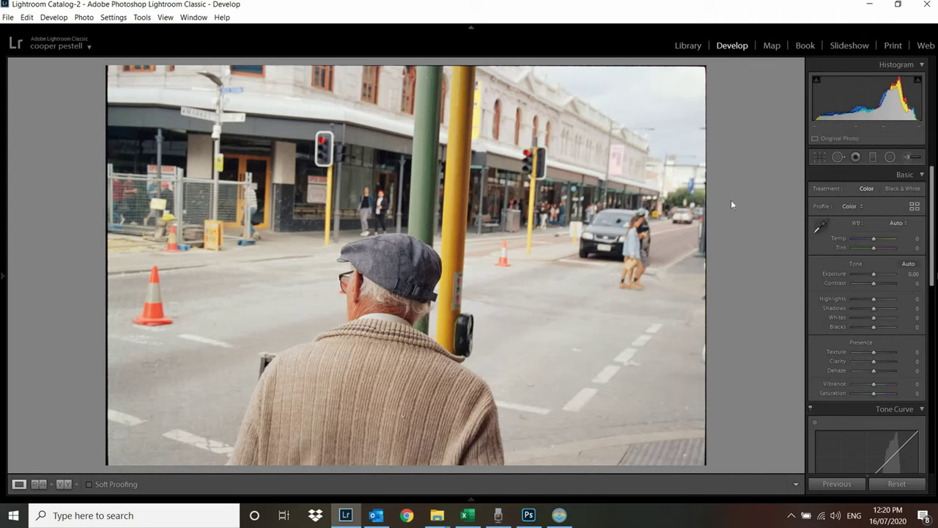
{"action": "left_click", "coordinate": [914, 208]}
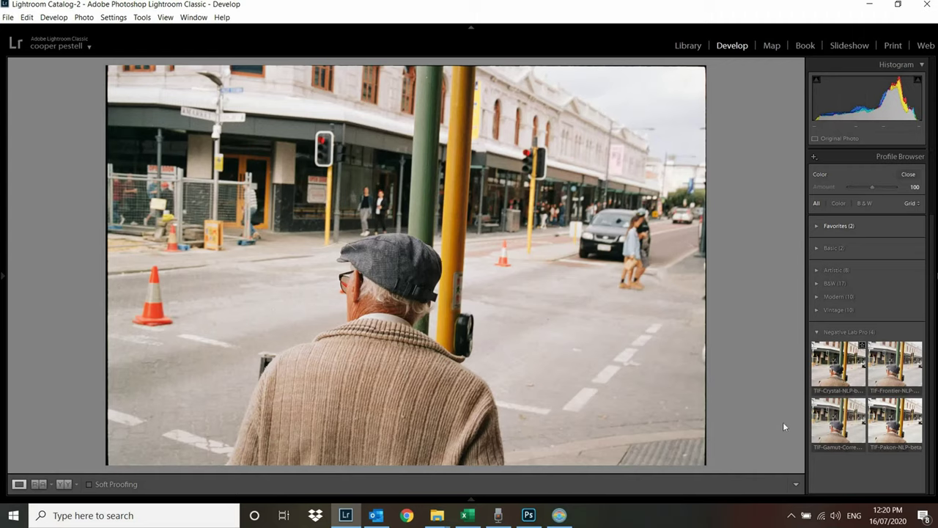
Compare the TIF-Crystal-NLP-beta and TIF-Gamut-Correction-NLP profiles on the full street photo and the man's head up close, leaving TIF-Crystal-NLP-beta applied
{"action": "left_click", "coordinate": [841, 359]}
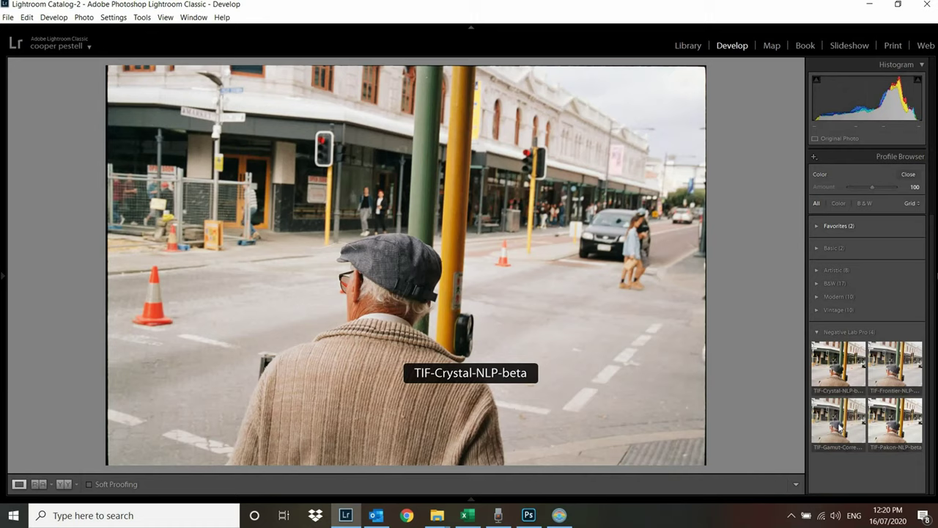
{"action": "left_click", "coordinate": [836, 425]}
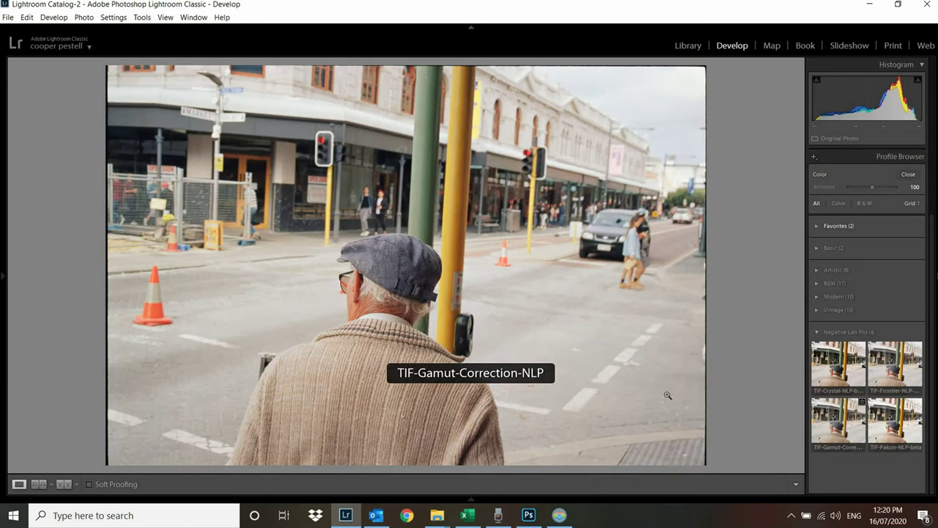
{"action": "left_click", "coordinate": [388, 308]}
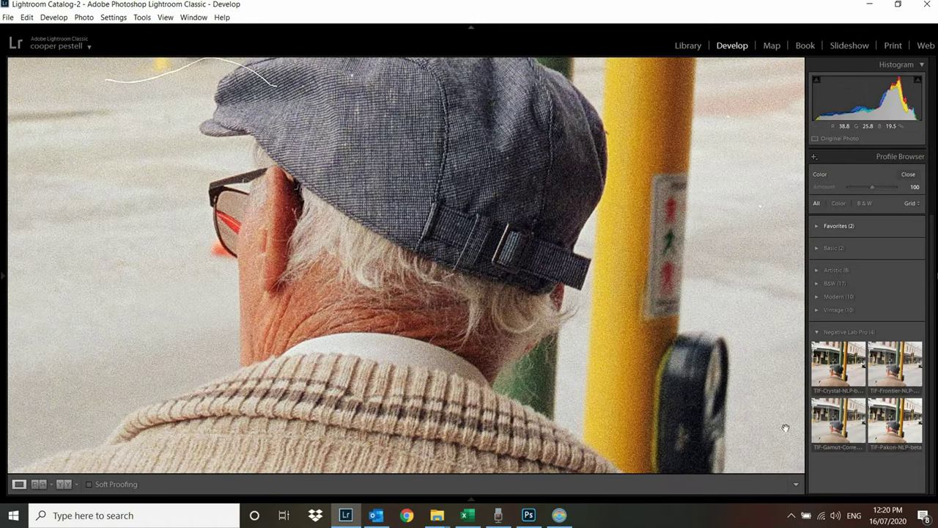
{"action": "left_click", "coordinate": [840, 435]}
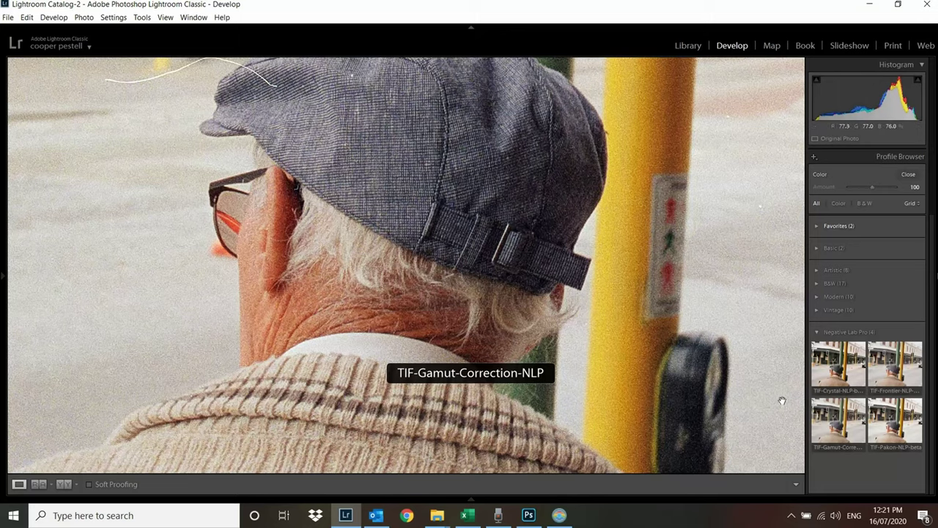
{"action": "left_click", "coordinate": [588, 356]}
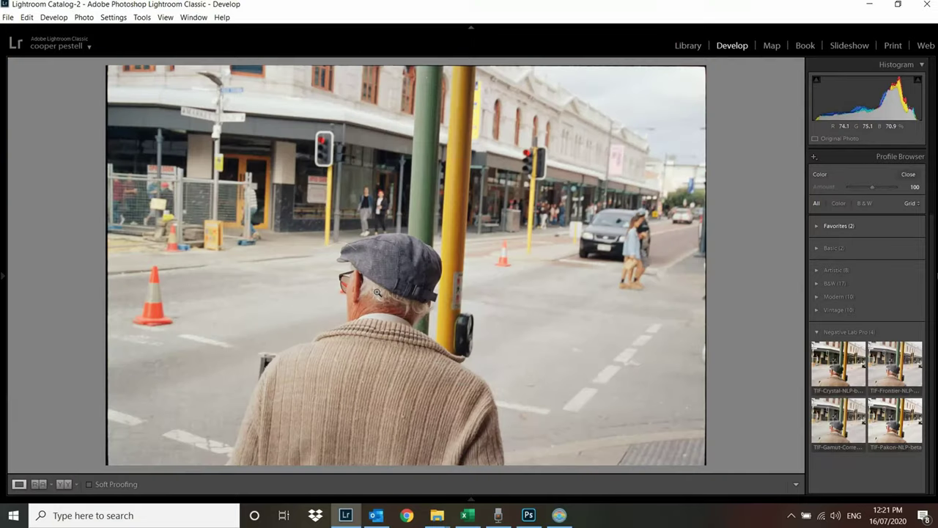
{"action": "left_click", "coordinate": [833, 363]}
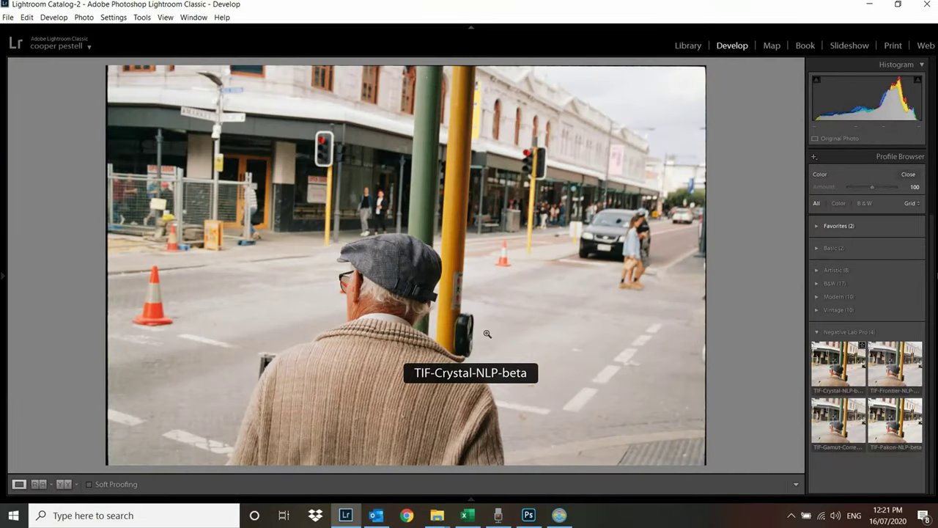
{"action": "left_click", "coordinate": [387, 297]}
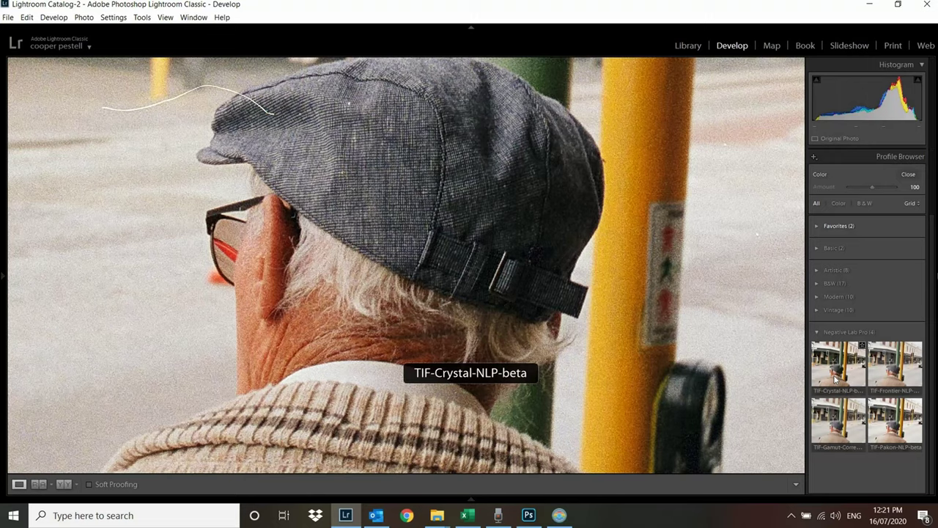
Apply the TIF-Gamut-Correction-NLP profile to the street photo and close the Profile Browser
{"action": "left_click", "coordinate": [562, 338]}
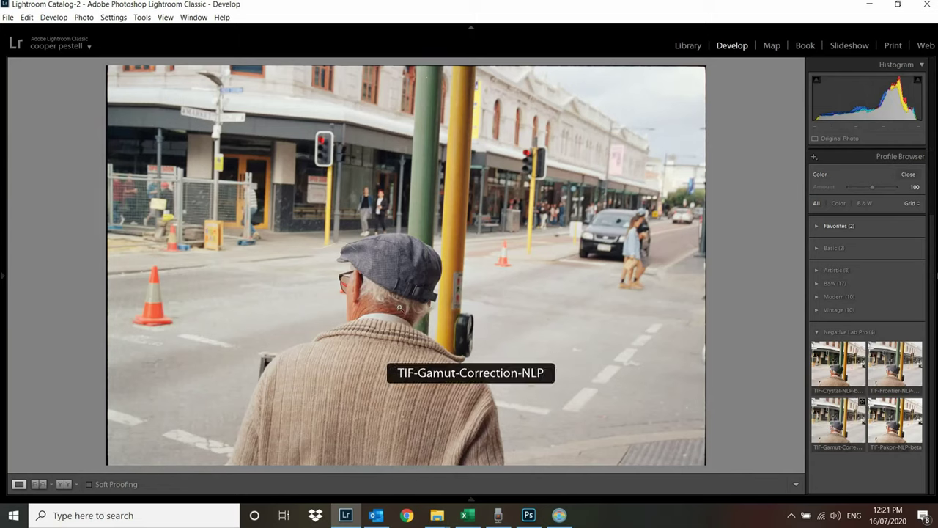
{"action": "left_click", "coordinate": [838, 419]}
{"action": "left_click", "coordinate": [908, 175]}
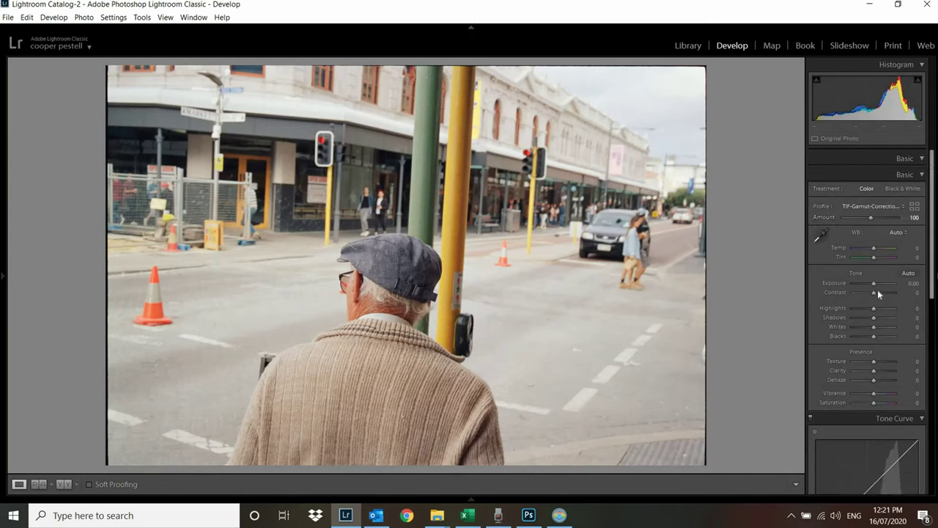
Raise the street photo's contrast to +48 and lower its blacks to -36
{"action": "left_click_drag", "start_coordinate": [879, 290], "coordinate": [886, 291]}
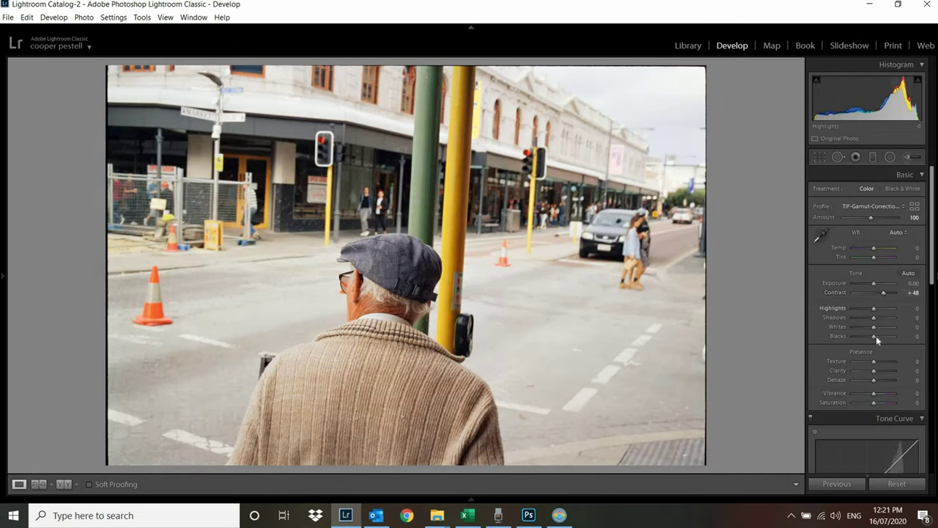
{"action": "left_click_drag", "start_coordinate": [875, 336], "coordinate": [867, 337]}
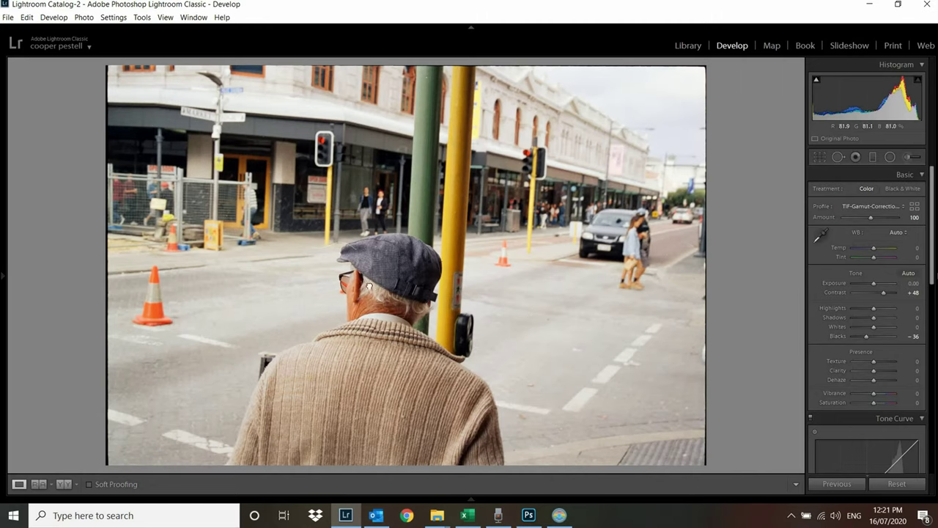
{"action": "left_click", "coordinate": [408, 315]}
{"action": "left_click", "coordinate": [211, 324]}
With the man's cap up close, apply the FILM SHARP user preset and set the color noise reduction to 15
{"action": "left_click_drag", "start_coordinate": [933, 268], "coordinate": [934, 460]}
{"action": "left_click", "coordinate": [381, 279]}
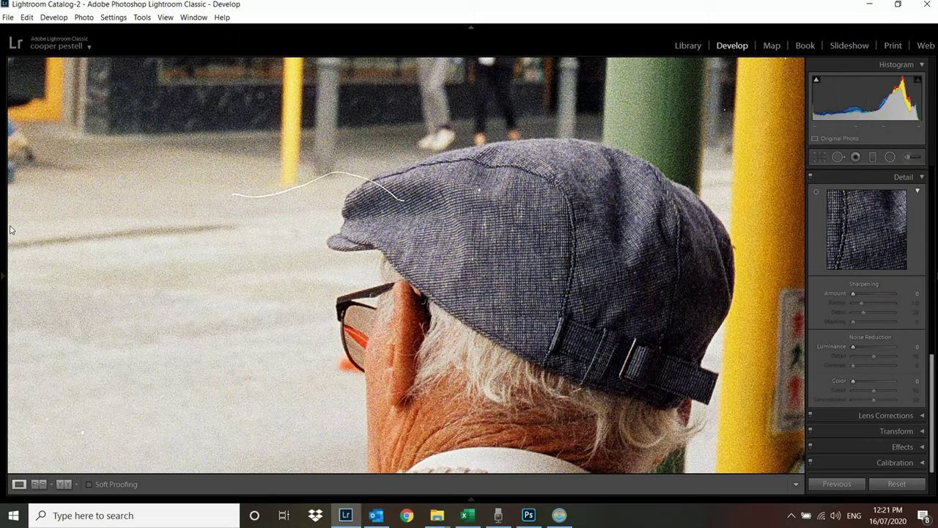
{"action": "mouse_move", "coordinate": [4, 301]}
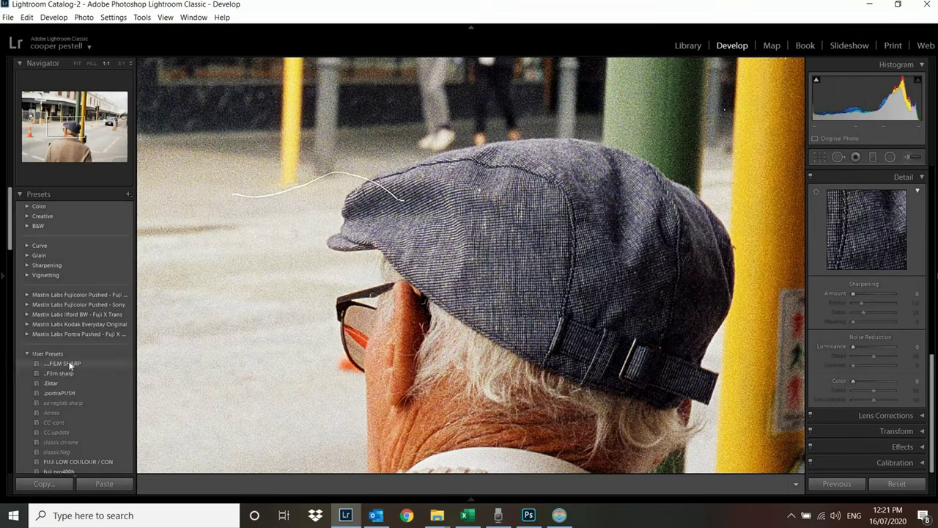
{"action": "left_click", "coordinate": [66, 362]}
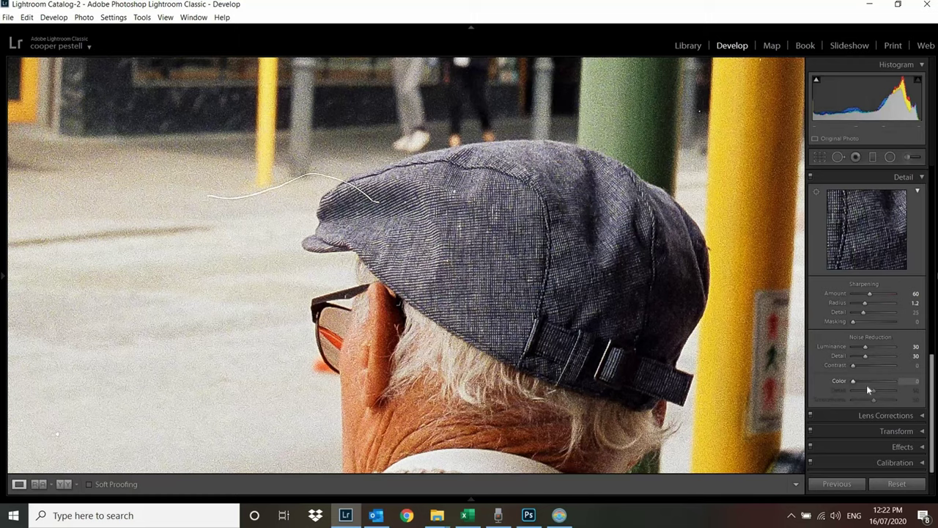
{"action": "left_click", "coordinate": [861, 381]}
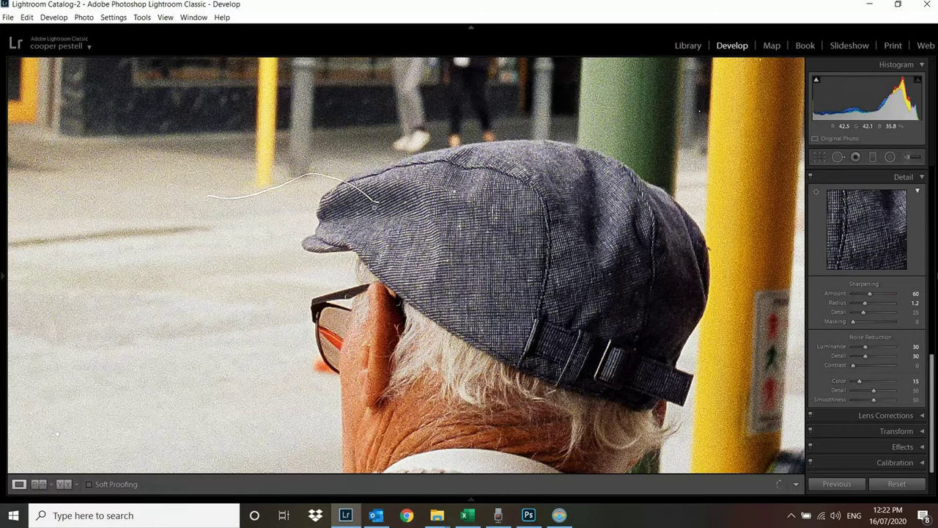
{"action": "left_click", "coordinate": [375, 208]}
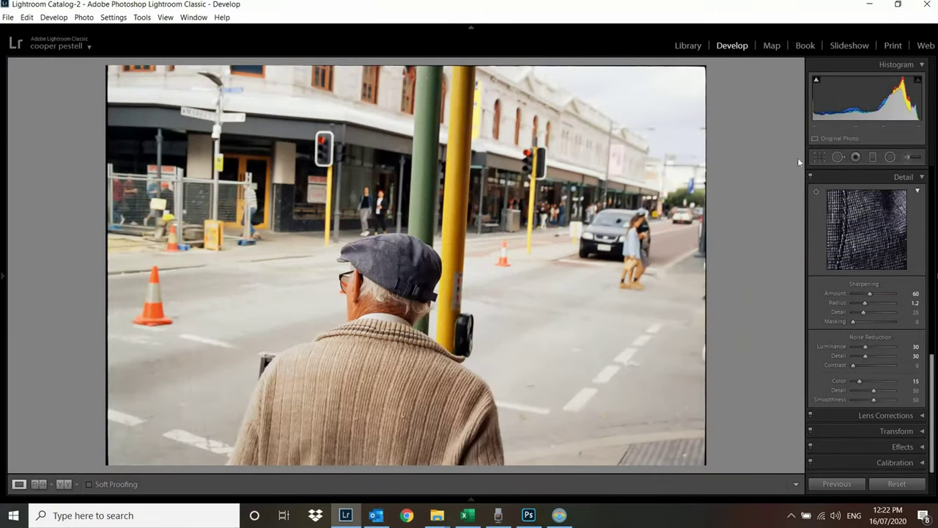
Crop the black film borders off the left and right edges of the street photo
{"action": "key", "text": "r"}
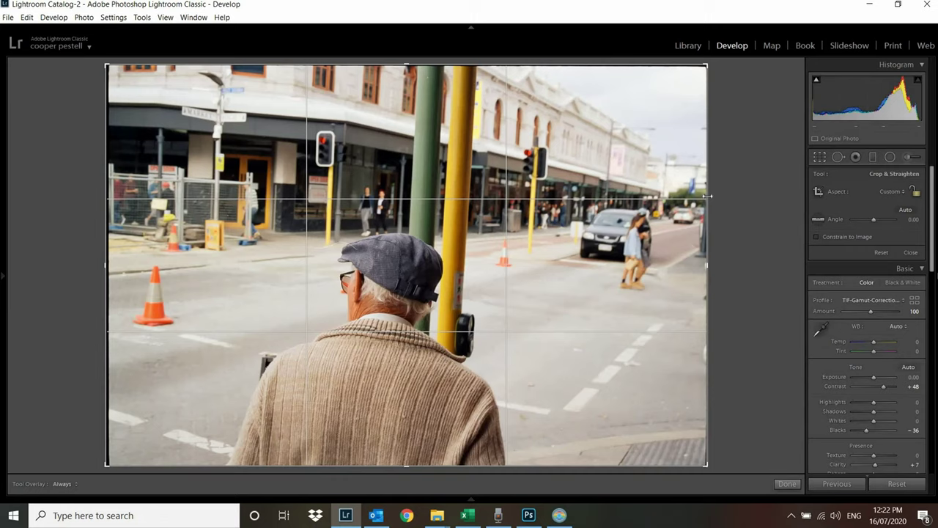
{"action": "left_click_drag", "start_coordinate": [107, 235], "coordinate": [104, 234]}
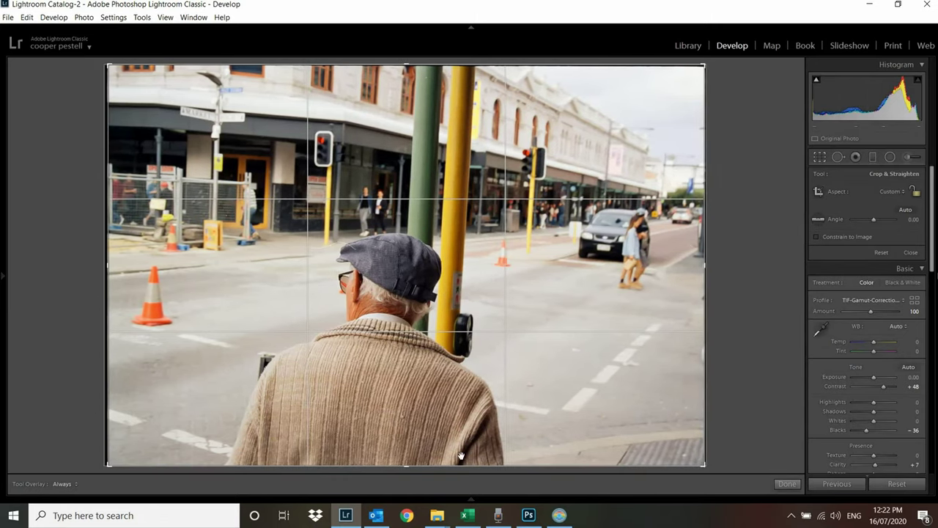
{"action": "left_click", "coordinate": [787, 484]}
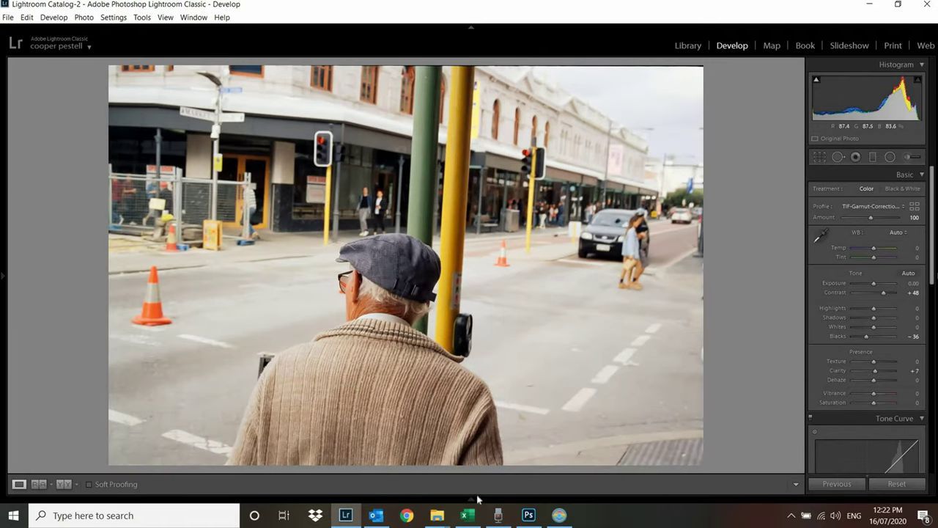
Switch to the palm tree and balcony photo and set its white balance to Auto
{"action": "mouse_move", "coordinate": [477, 499]}
{"action": "left_click", "coordinate": [60, 469]}
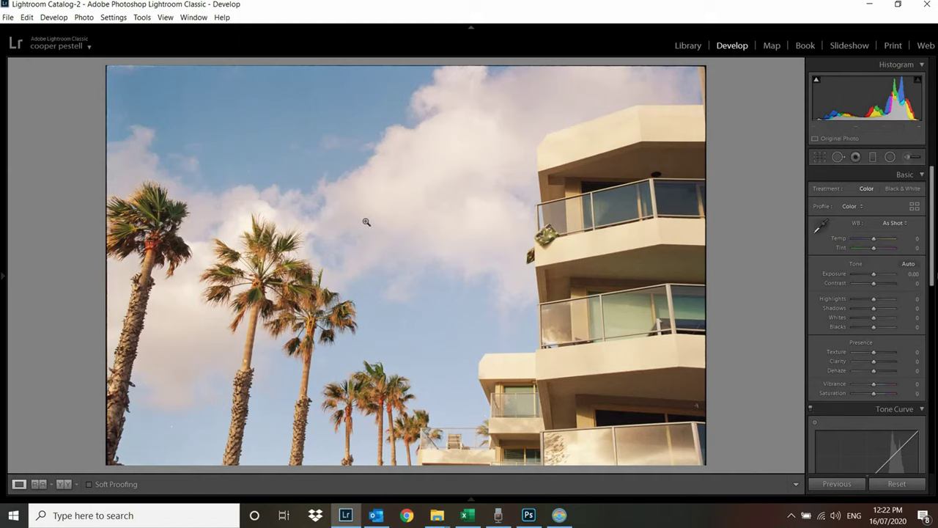
{"action": "left_click", "coordinate": [892, 223]}
{"action": "left_click", "coordinate": [872, 248]}
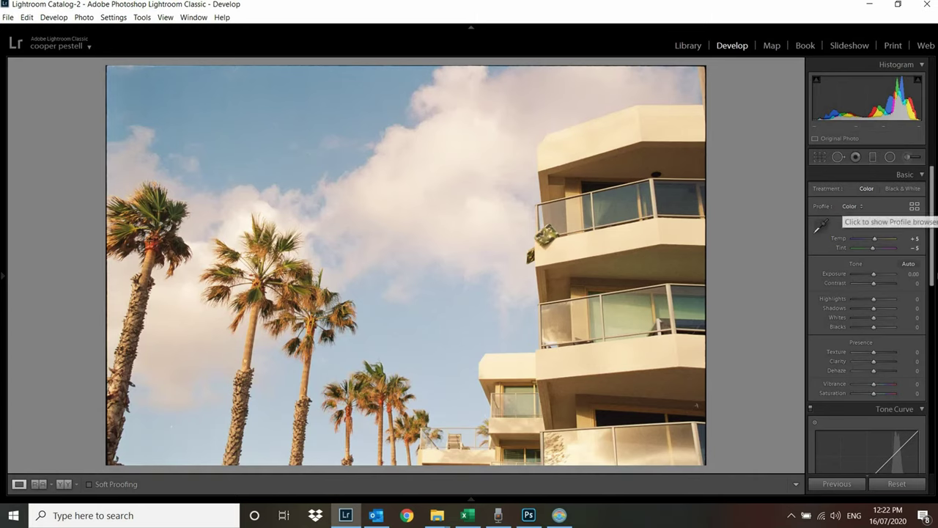
Preview the Negative Lab Pro profiles on the palm tree photo and apply TIF-Gamut-Correction-NLP
{"action": "left_click", "coordinate": [916, 209]}
{"action": "left_click", "coordinate": [848, 440]}
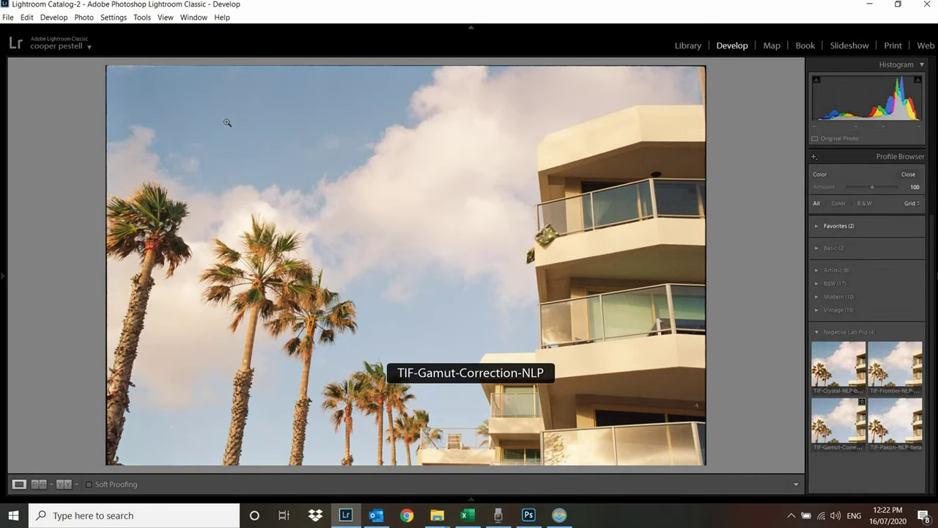
{"action": "left_click", "coordinate": [384, 246]}
{"action": "left_click_drag", "start_coordinate": [384, 245], "coordinate": [267, 135]}
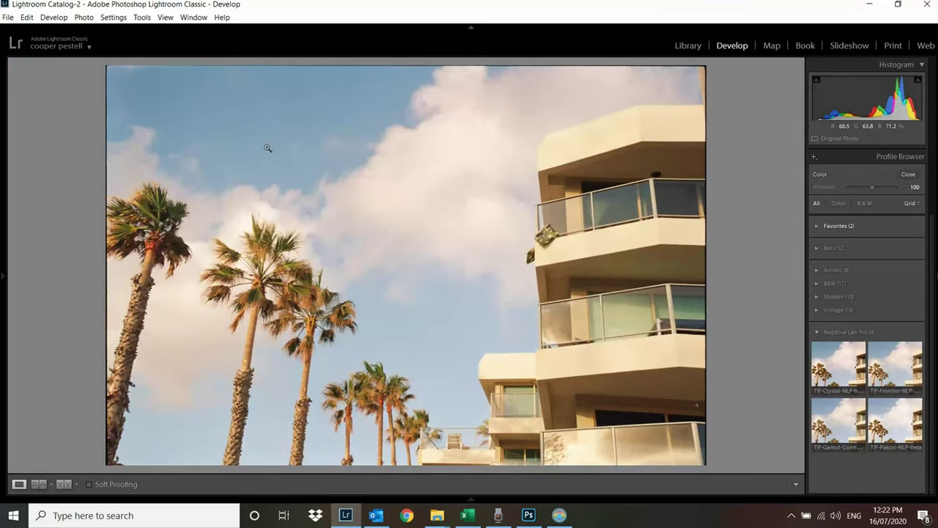
{"action": "left_click", "coordinate": [830, 425]}
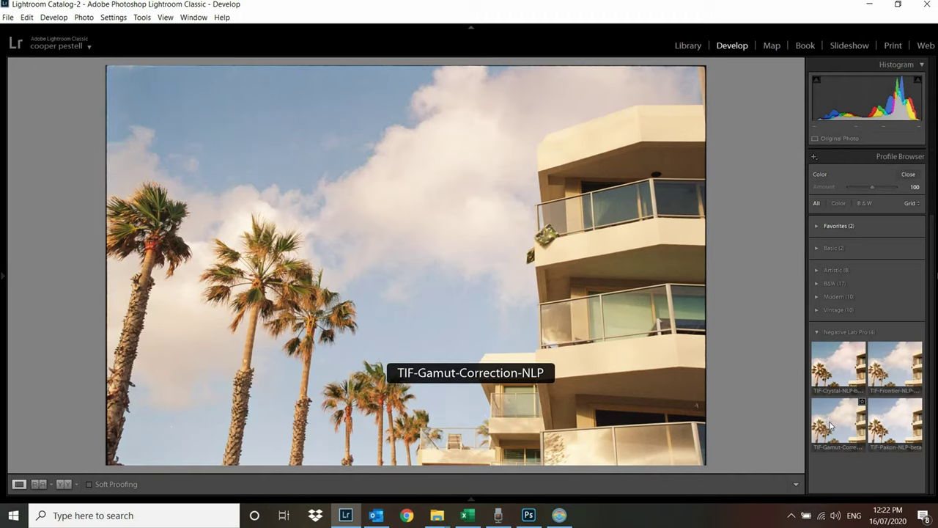
{"action": "left_click", "coordinate": [823, 443]}
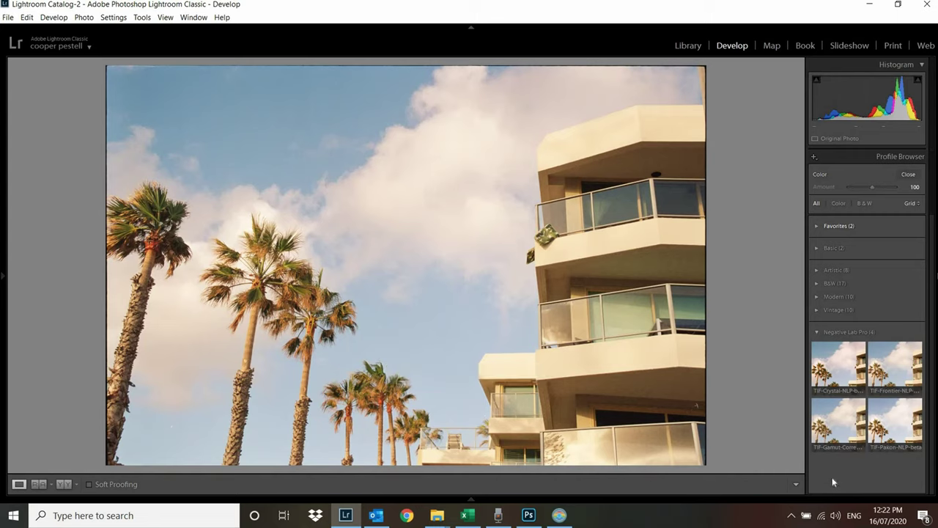
{"action": "left_click", "coordinate": [820, 443]}
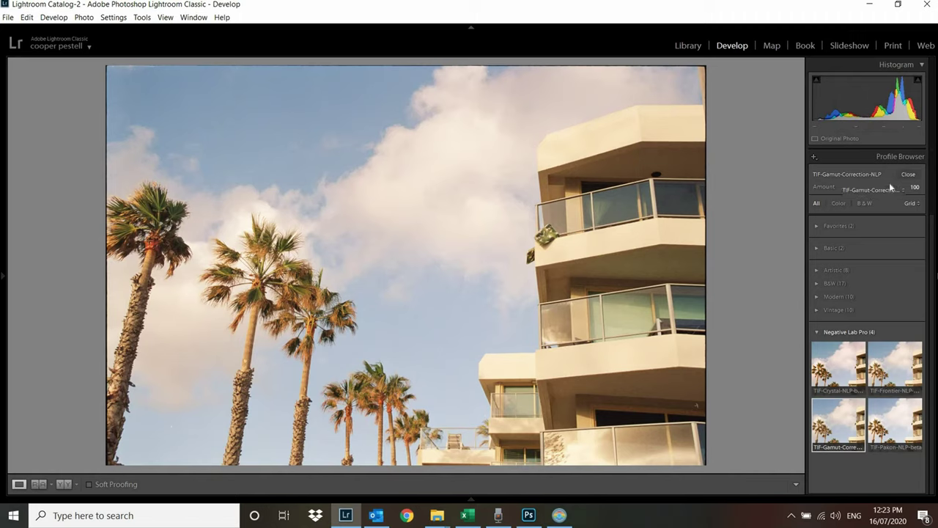
{"action": "left_click", "coordinate": [908, 174]}
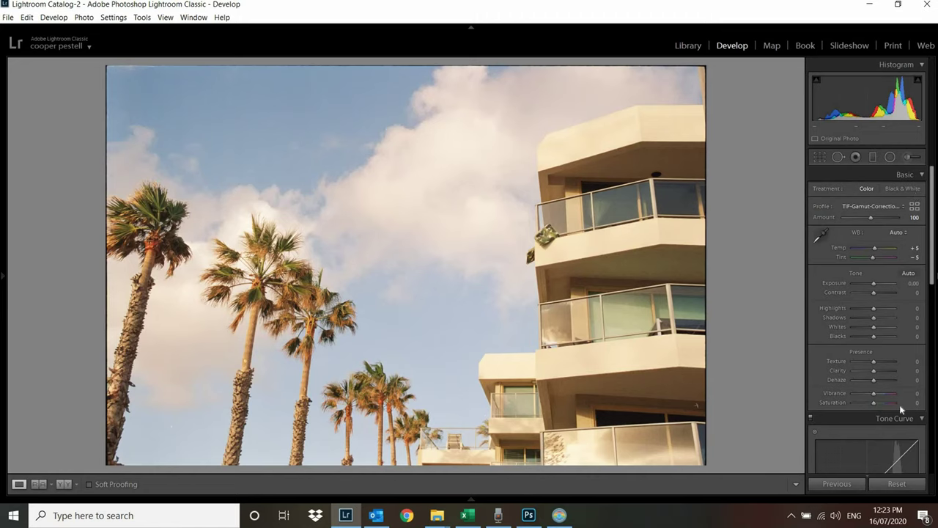
Raise the palm tree photo's contrast to +40
{"action": "left_click", "coordinate": [915, 206]}
{"action": "left_click", "coordinate": [880, 293]}
{"action": "left_click_drag", "start_coordinate": [879, 293], "coordinate": [877, 293]}
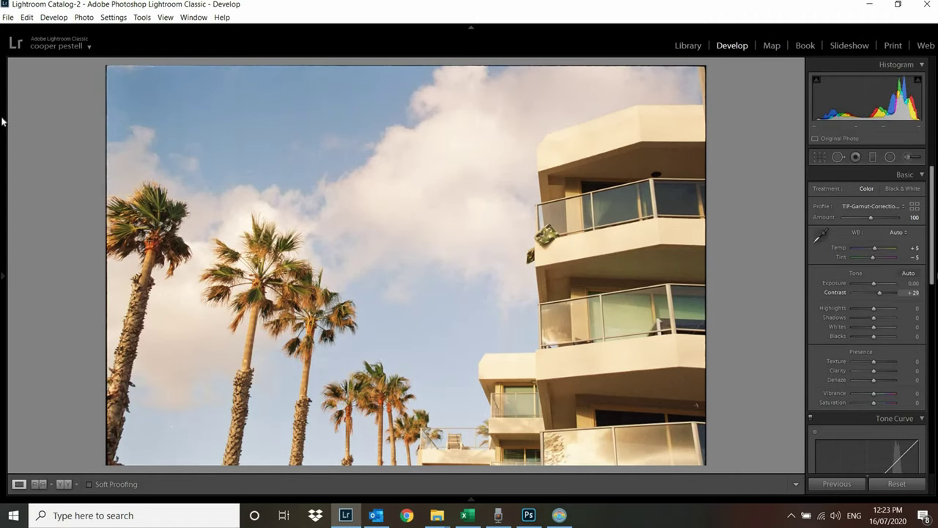
{"action": "key", "text": "equal"}
{"action": "key", "text": "equal"}
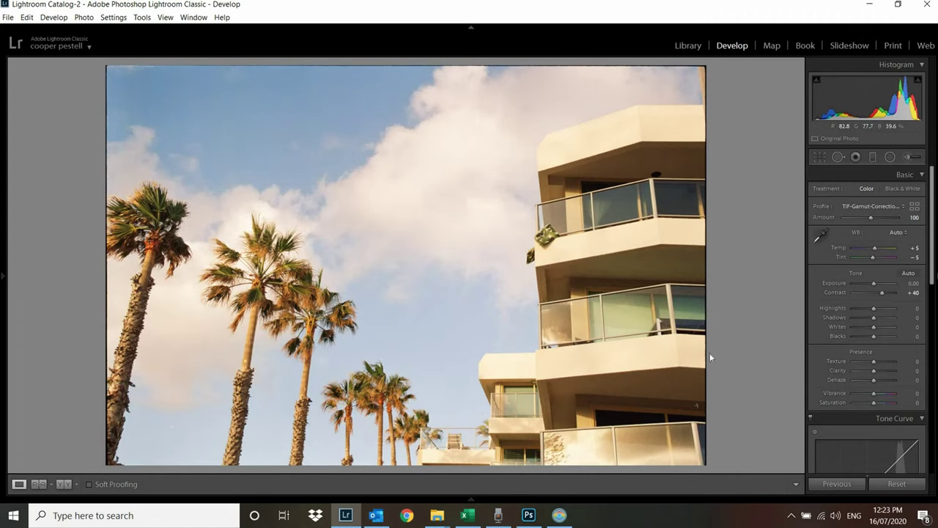
Inspect the balcony and cushions up close and apply the FILM SHARP user preset to the palm tree photo
{"action": "left_click", "coordinate": [487, 331]}
{"action": "left_click_drag", "start_coordinate": [69, 93], "coordinate": [27, 286]}
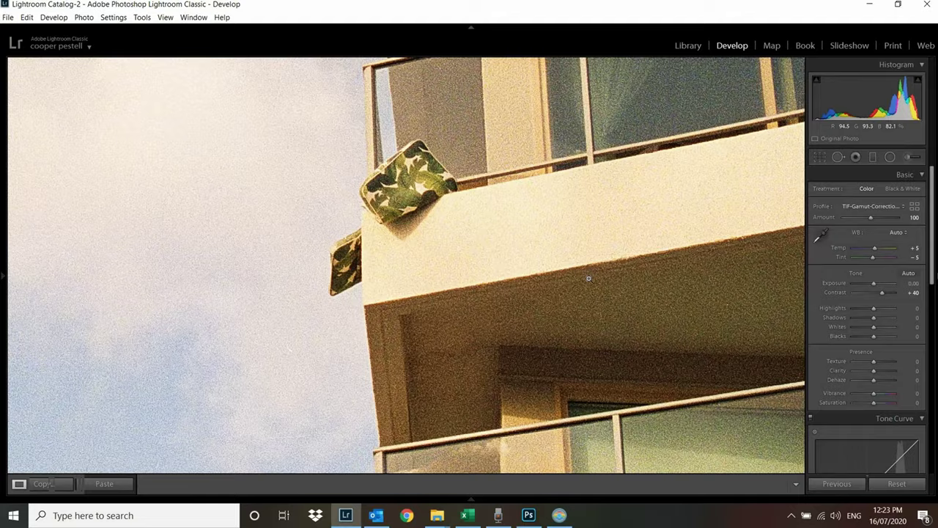
{"action": "left_click", "coordinate": [589, 279]}
{"action": "left_click_drag", "start_coordinate": [555, 247], "coordinate": [610, 311]}
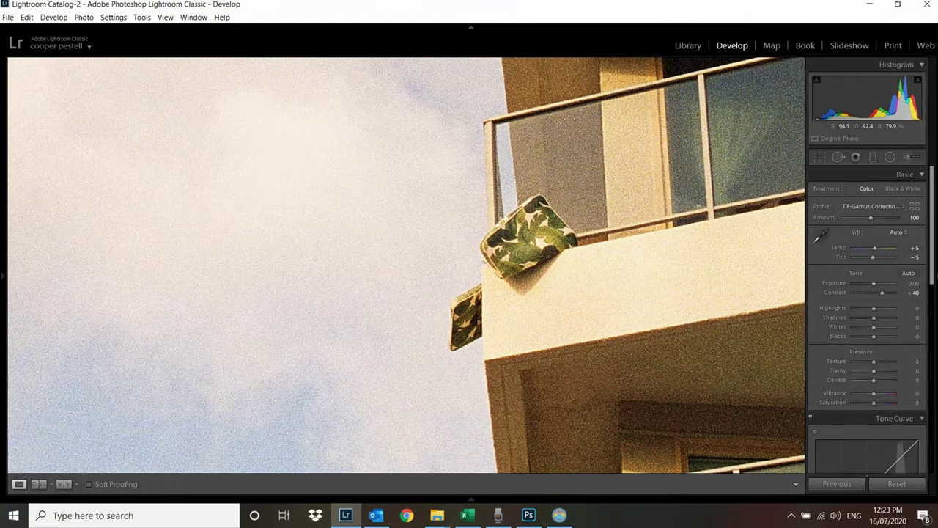
{"action": "mouse_move", "coordinate": [58, 366]}
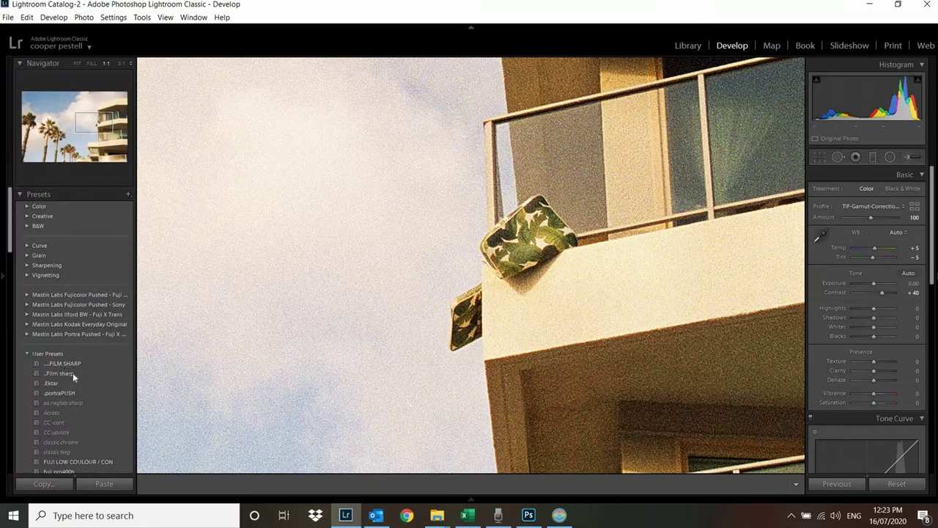
{"action": "left_click", "coordinate": [71, 364]}
{"action": "left_click", "coordinate": [577, 234]}
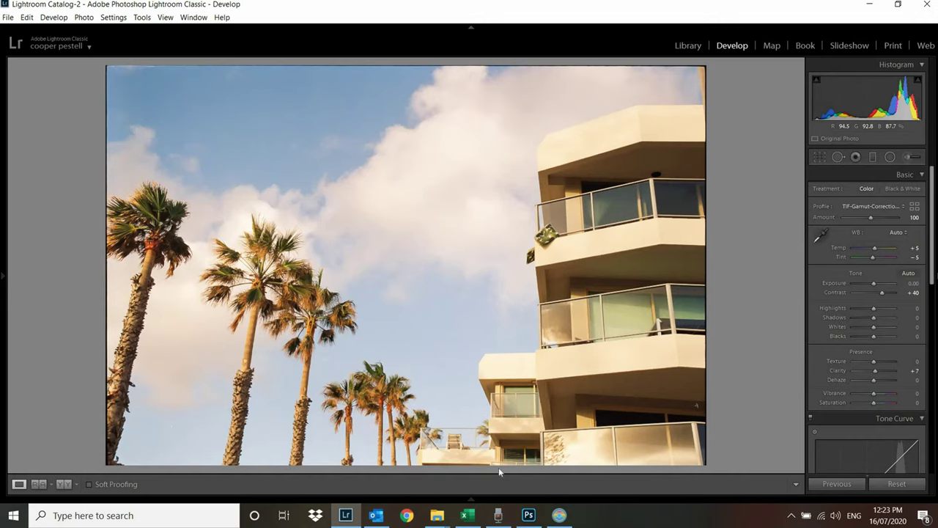
Open the beach photo, rotate its crop until the horizon is level and trim off the black borders
{"action": "left_click", "coordinate": [420, 499]}
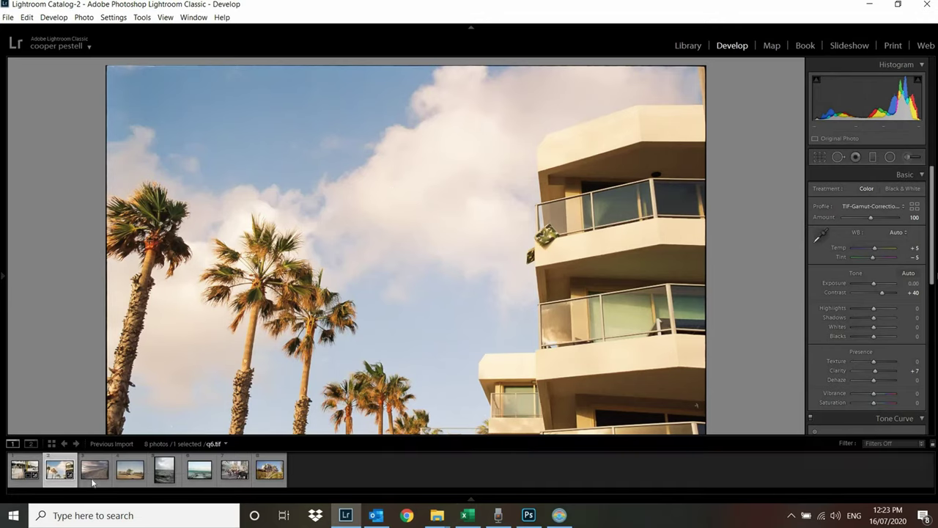
{"action": "key", "text": "Right"}
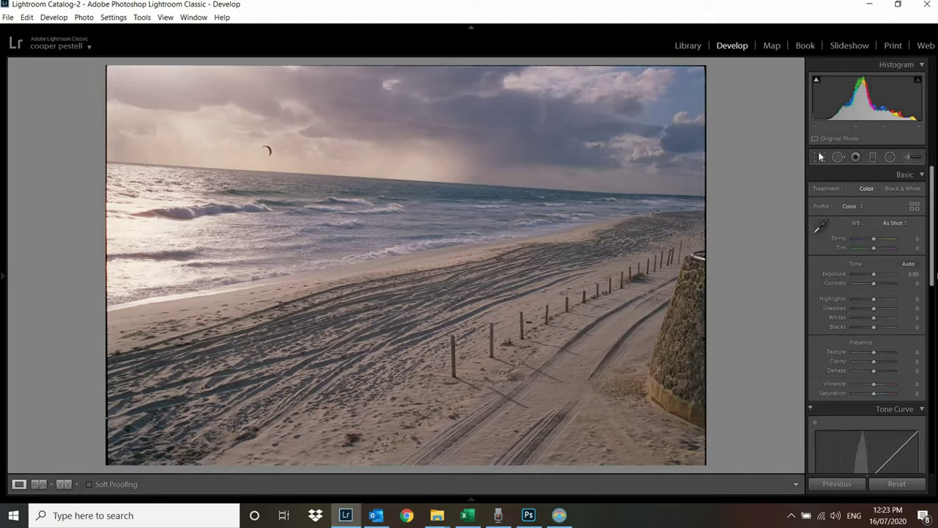
{"action": "key", "text": "r"}
{"action": "left_click_drag", "start_coordinate": [731, 241], "coordinate": [633, 221]}
{"action": "key", "text": "Return"}
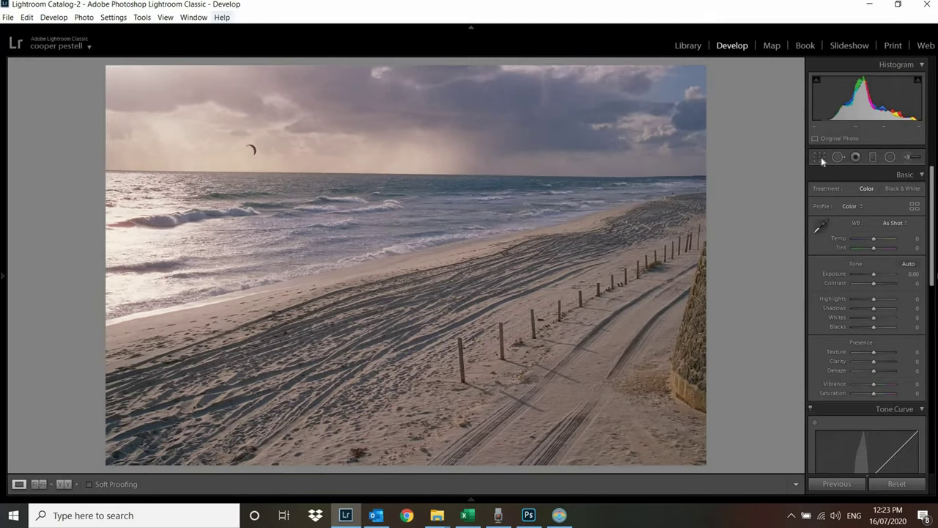
{"action": "key", "text": "r"}
{"action": "left_click_drag", "start_coordinate": [786, 164], "coordinate": [783, 168]}
{"action": "key", "text": "Return"}
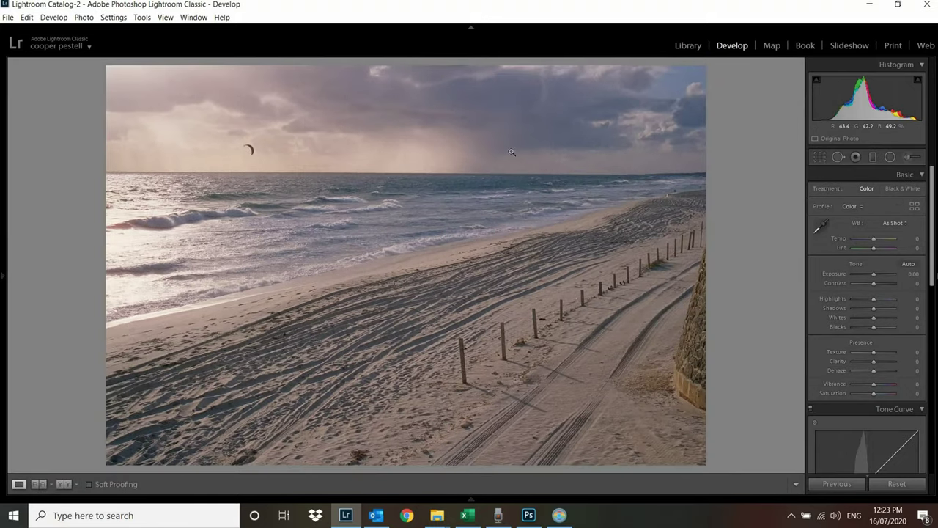
Set the beach photo's white balance to Auto and adjust its tint to -9
{"action": "left_click", "coordinate": [890, 224]}
{"action": "left_click", "coordinate": [863, 249]}
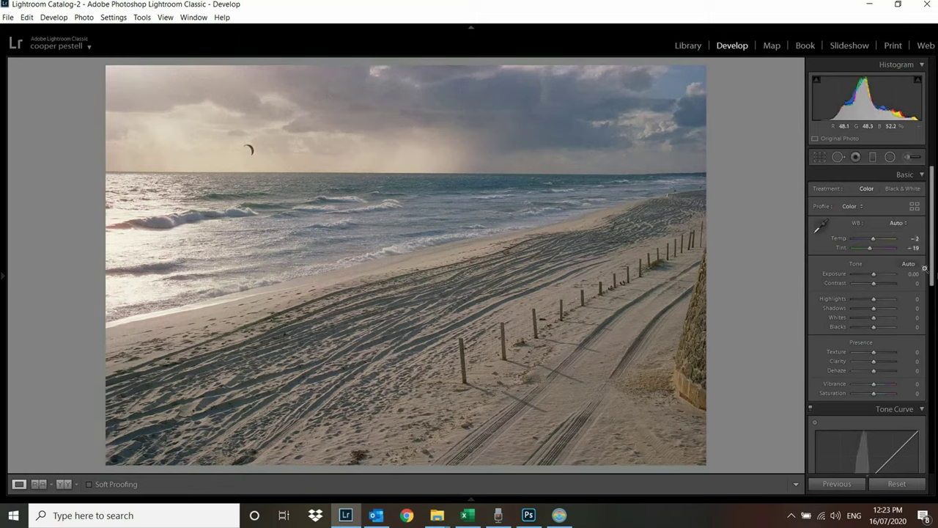
{"action": "left_click", "coordinate": [913, 247]}
{"action": "key", "text": "Up"}
{"action": "key", "text": "Up"}
{"action": "key", "text": "Up"}
{"action": "key", "text": "Up"}
{"action": "key", "text": "Up"}
{"action": "key", "text": "Up"}
{"action": "key", "text": "Up"}
{"action": "key", "text": "Up"}
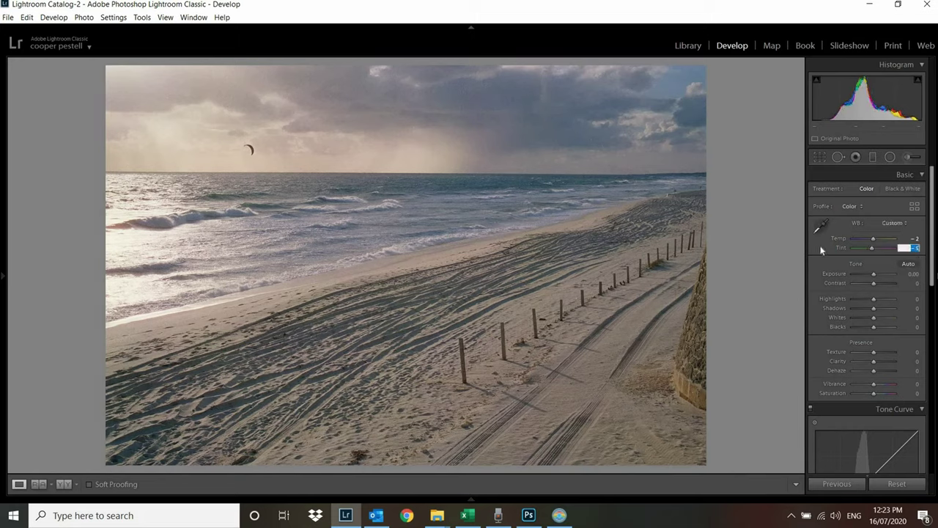
{"action": "key", "text": "Return"}
Warm the beach photo by setting its temperature to +3
{"action": "left_click", "coordinate": [913, 238]}
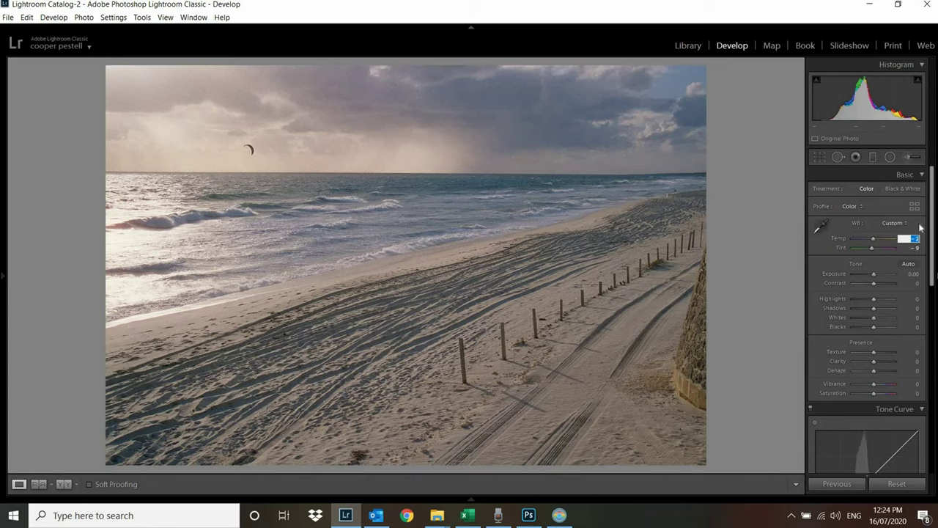
{"action": "key", "text": "Up"}
{"action": "key", "text": "Up"}
{"action": "key", "text": "Up"}
{"action": "key", "text": "Up"}
{"action": "key", "text": "Up"}
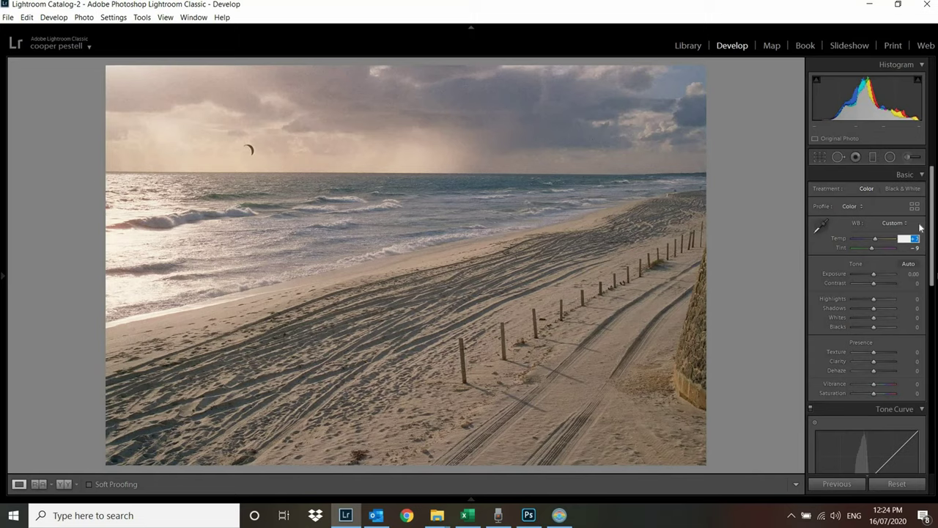
{"action": "key", "text": "Return"}
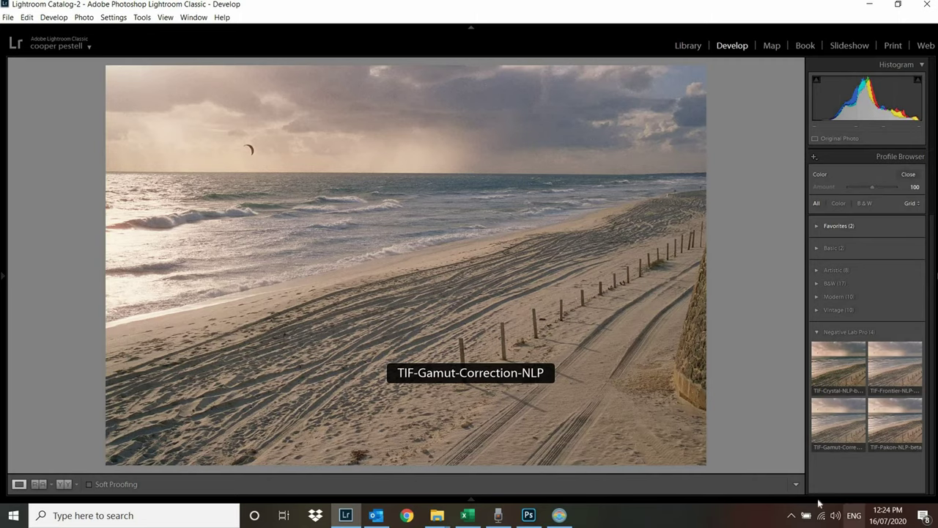
Inspect the beach photo's sky up close and apply the TIF-Crystal-NLP-beta profile to the photo
{"action": "left_click", "coordinate": [645, 123]}
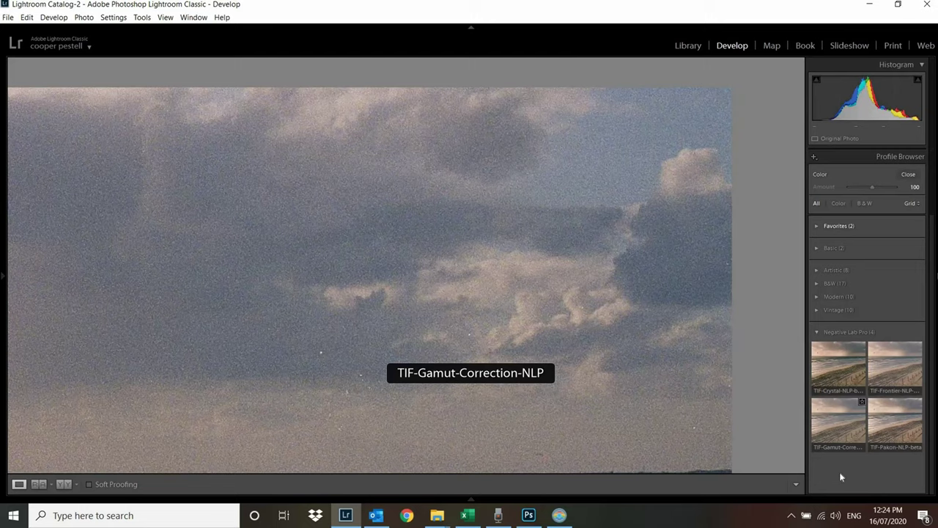
{"action": "left_click", "coordinate": [908, 174]}
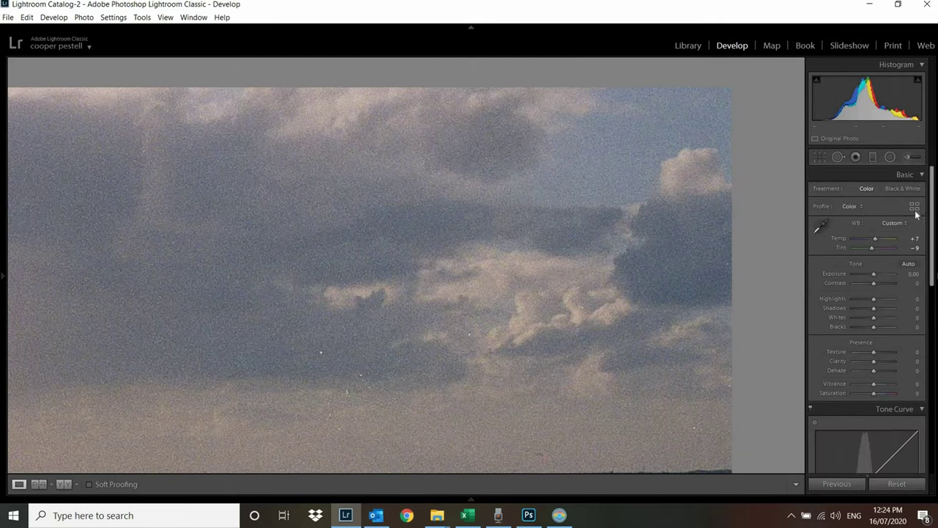
{"action": "left_click", "coordinate": [635, 204]}
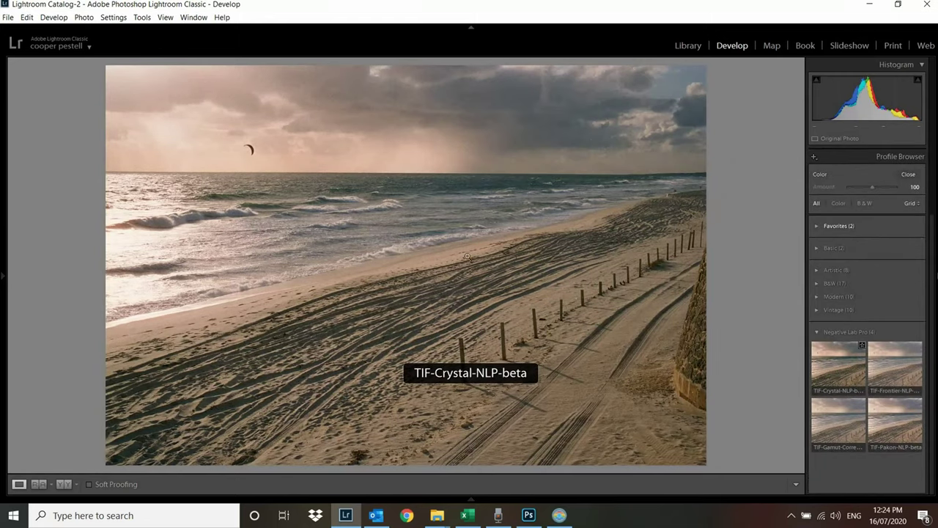
{"action": "left_click", "coordinate": [835, 367]}
{"action": "left_click", "coordinate": [910, 178]}
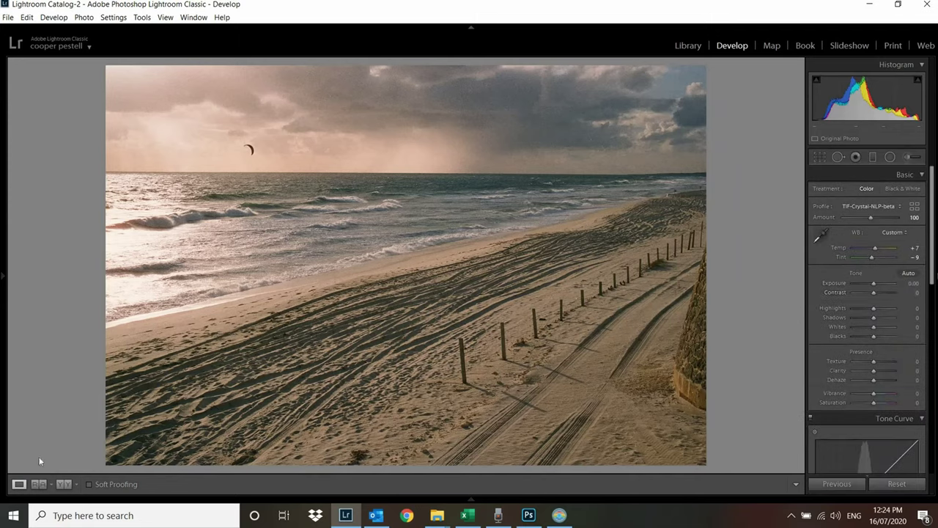
Open the vintage bus photo, straighten its crop and trim off the black borders
{"action": "mouse_move", "coordinate": [466, 500]}
{"action": "key", "text": "Left"}
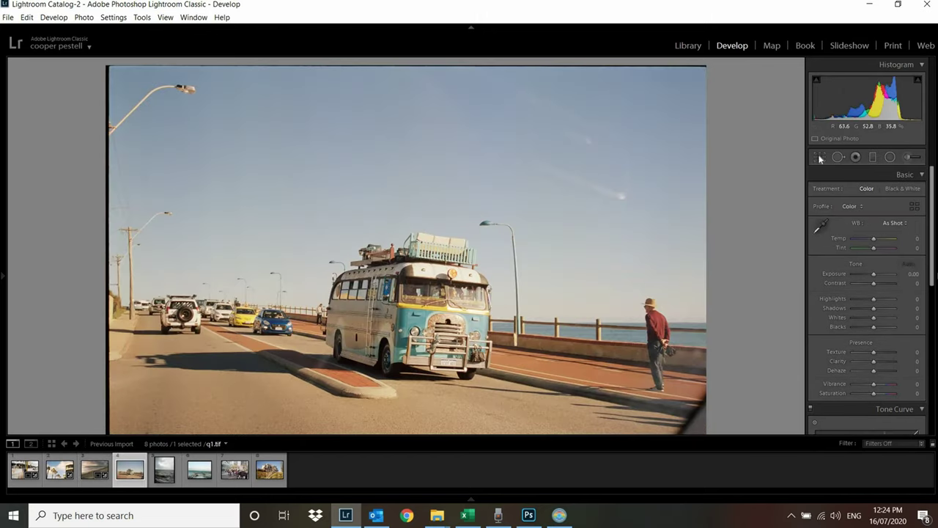
{"action": "key", "text": "r"}
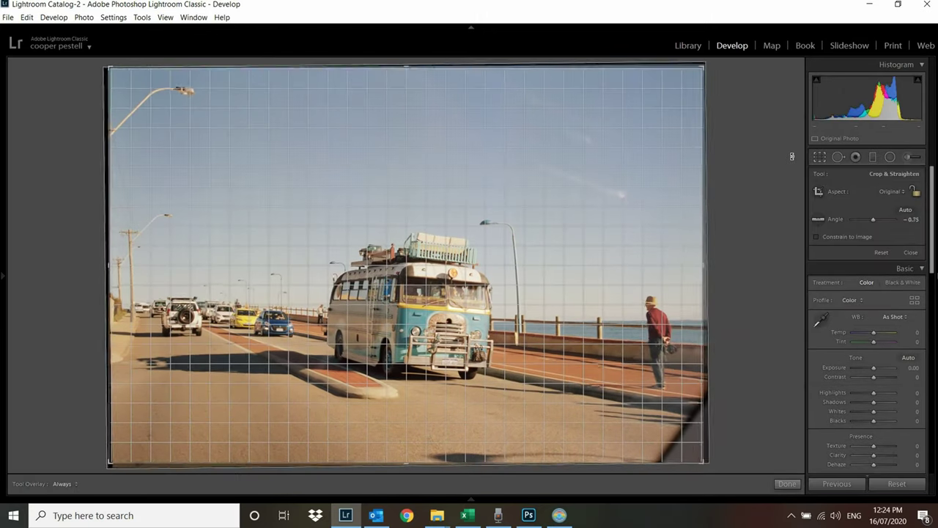
{"action": "key", "text": "r"}
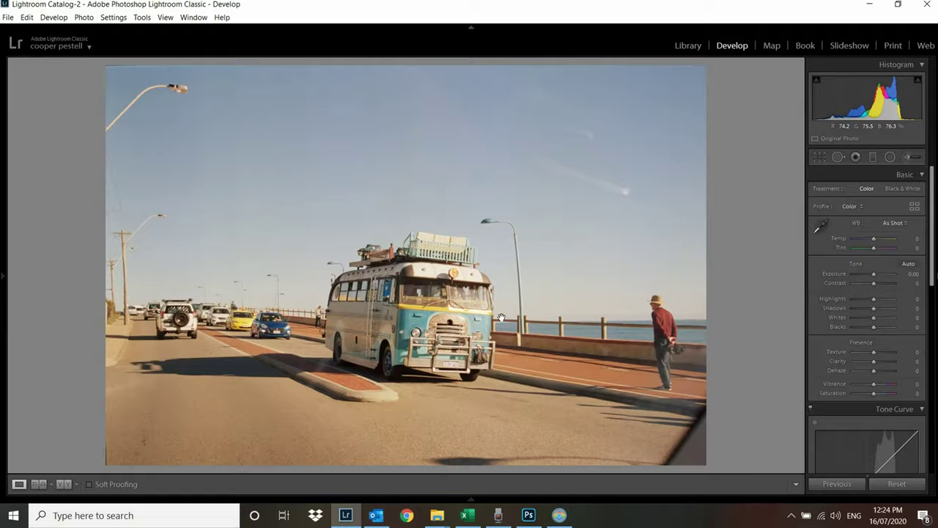
Set the bus photo's white balance to Auto and apply the TIF-Gamut-Correction-NLP profile
{"action": "left_click", "coordinate": [497, 312]}
{"action": "left_click", "coordinate": [511, 260]}
{"action": "left_click", "coordinate": [893, 223]}
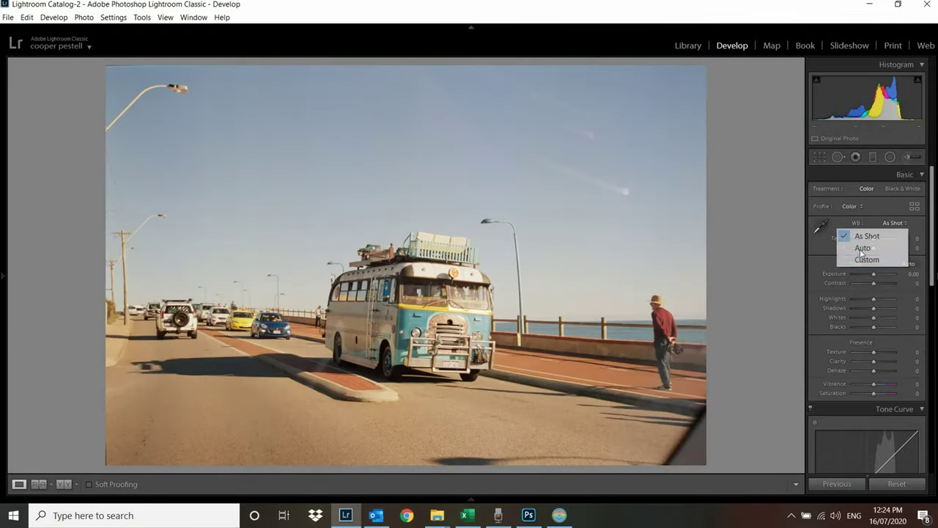
{"action": "left_click", "coordinate": [868, 245]}
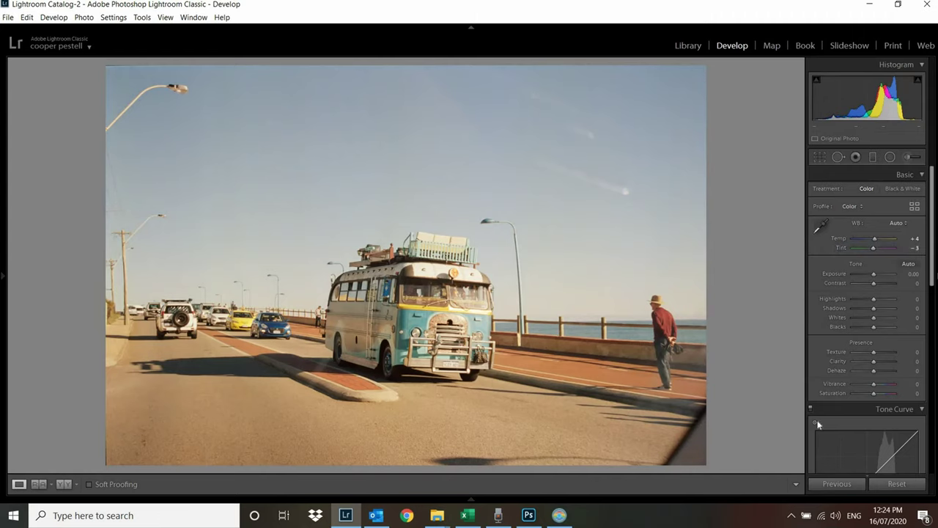
{"action": "left_click", "coordinate": [914, 208]}
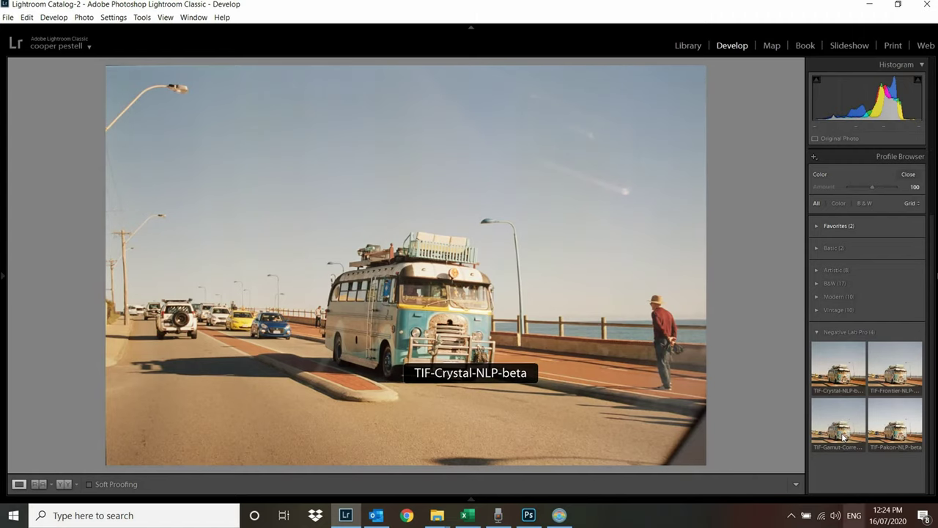
{"action": "left_click", "coordinate": [907, 175]}
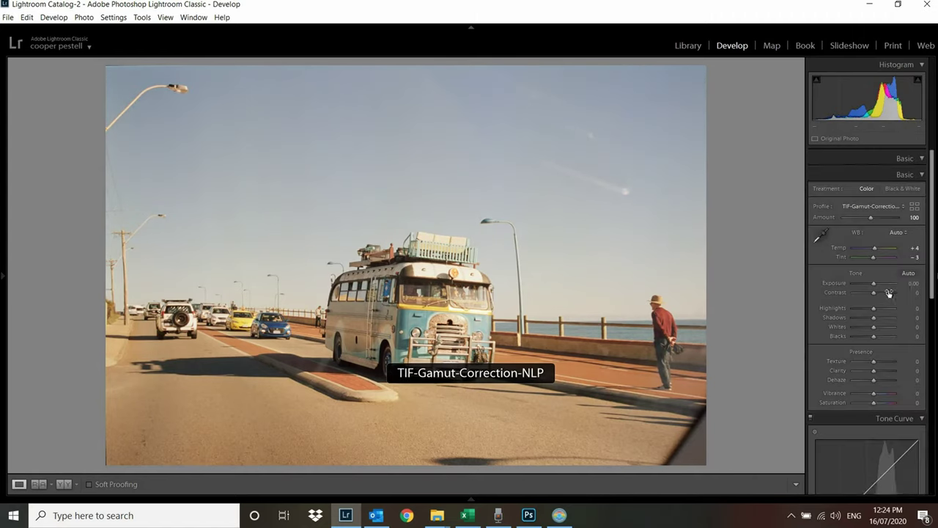
Raise the bus photo's contrast to +21 and apply the FILM SHARP user preset
{"action": "left_click", "coordinate": [878, 292]}
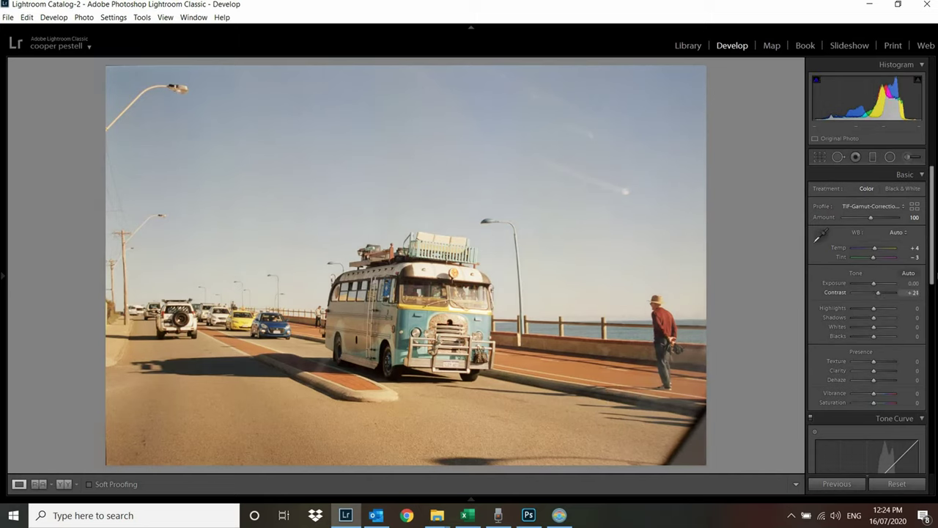
{"action": "mouse_move", "coordinate": [4, 364]}
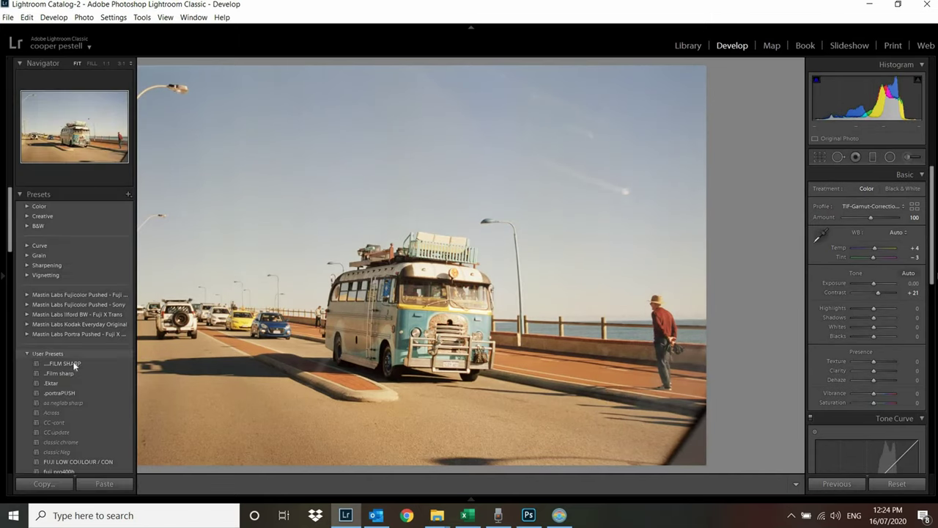
{"action": "left_click", "coordinate": [63, 363]}
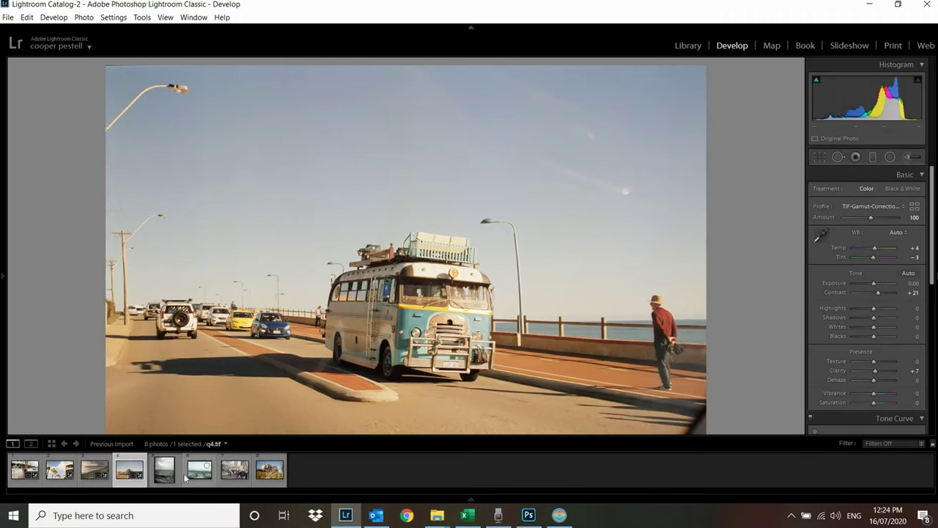
Open the portrait-format sea photo and rotate its crop to an angle of -2.26 to level the horizon
{"action": "key", "text": "Right"}
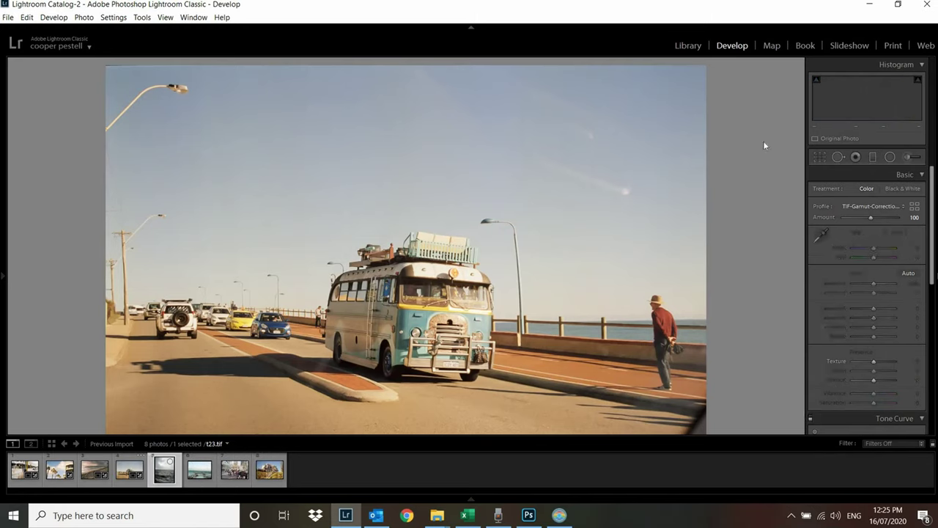
{"action": "left_click", "coordinate": [819, 156]}
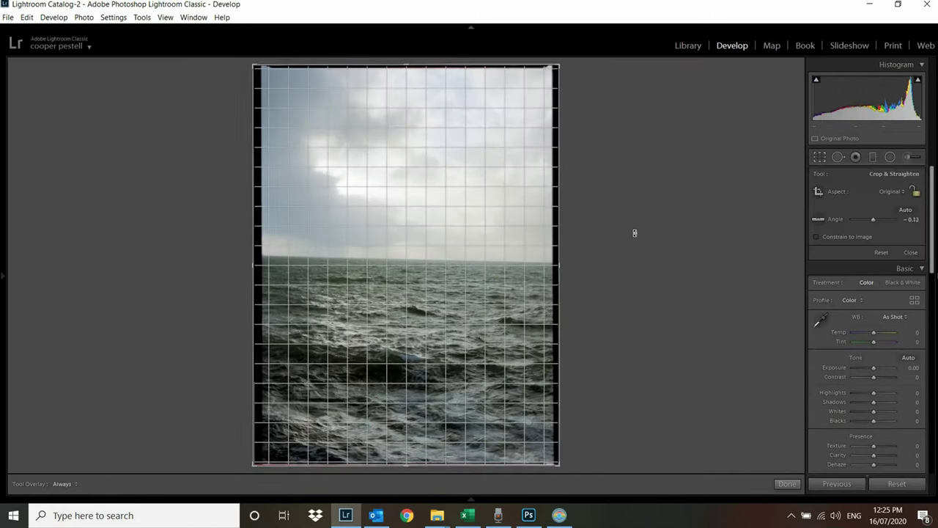
{"action": "left_click_drag", "start_coordinate": [635, 233], "coordinate": [634, 227]}
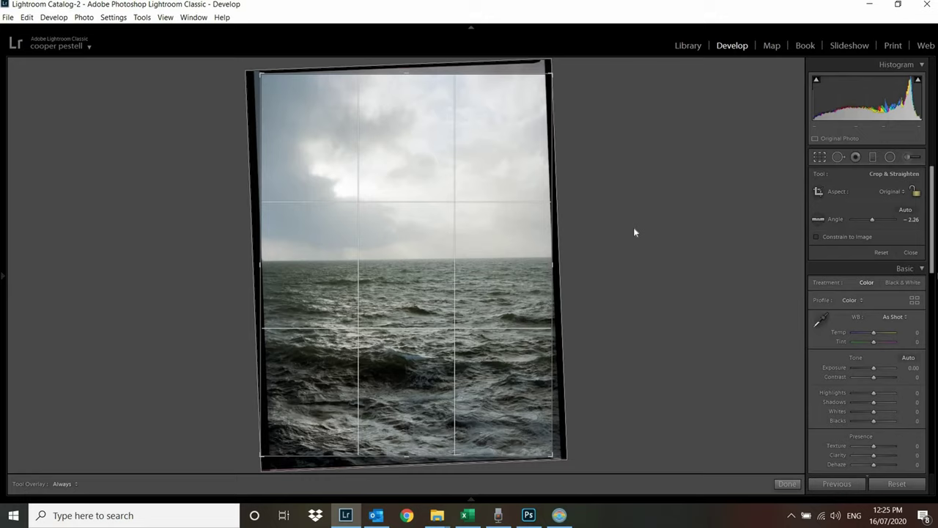
{"action": "key", "text": "Return"}
Tighten the sea photo's crop to exclude the black borders and refine its angle to -1.53
{"action": "key", "text": "r"}
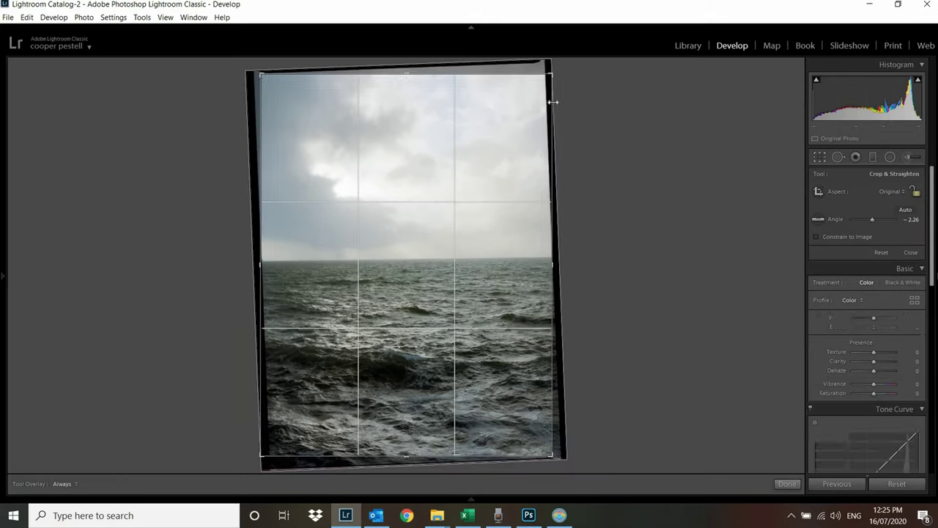
{"action": "left_click_drag", "start_coordinate": [551, 101], "coordinate": [554, 102]}
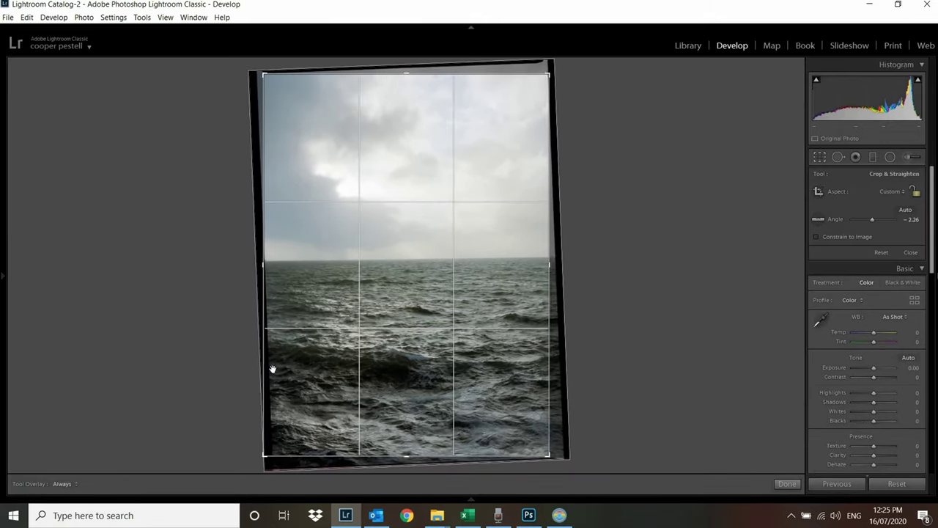
{"action": "left_click_drag", "start_coordinate": [265, 354], "coordinate": [272, 355]}
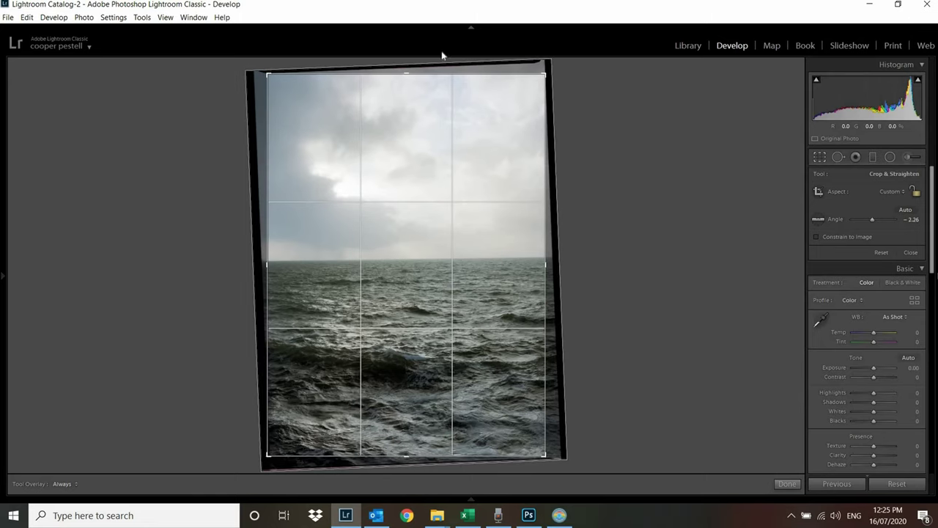
{"action": "left_click_drag", "start_coordinate": [437, 74], "coordinate": [436, 77]}
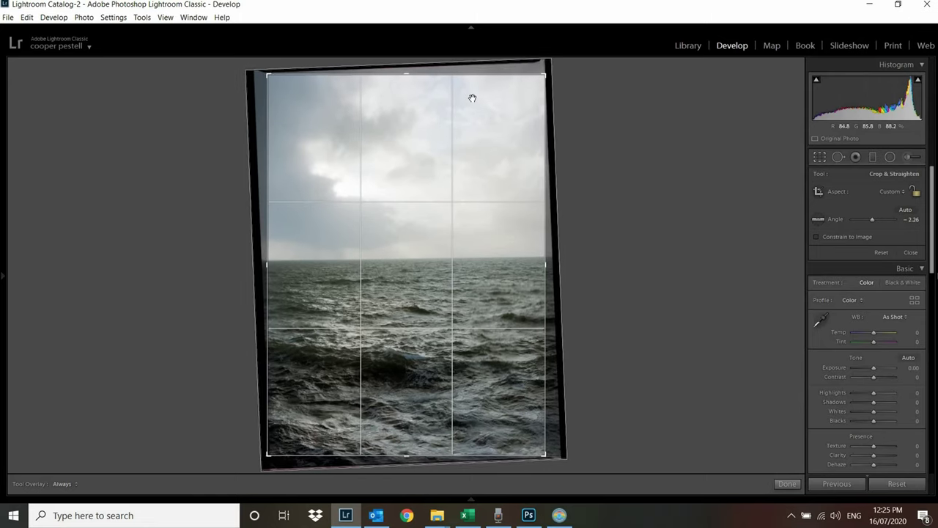
{"action": "key", "text": "Return"}
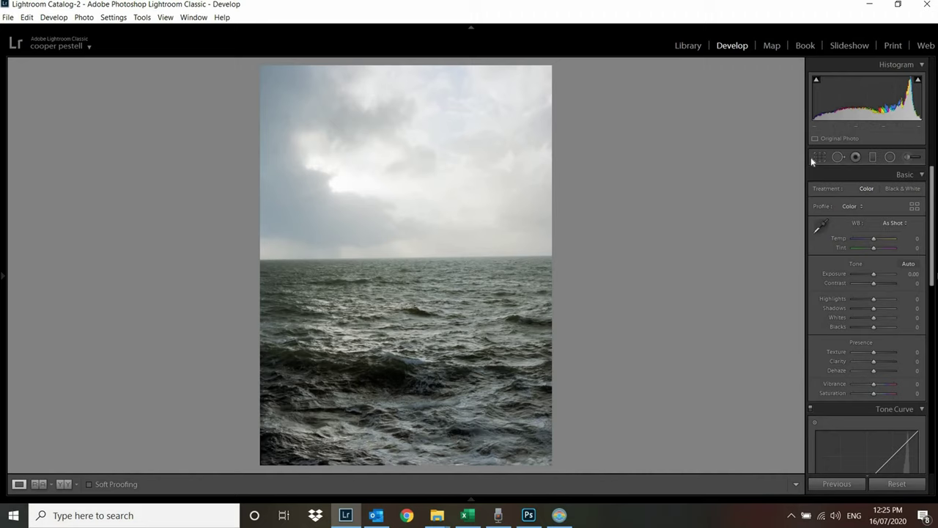
{"action": "key", "text": "r"}
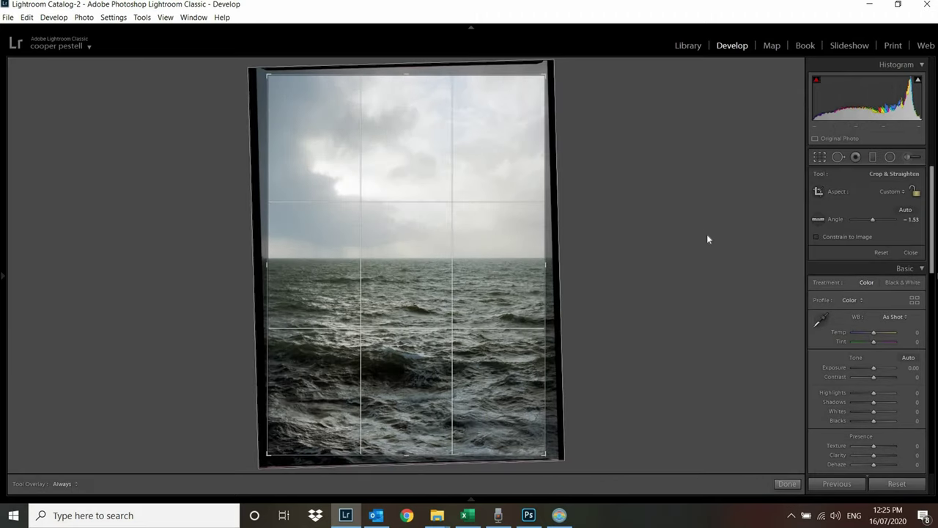
{"action": "key", "text": "Return"}
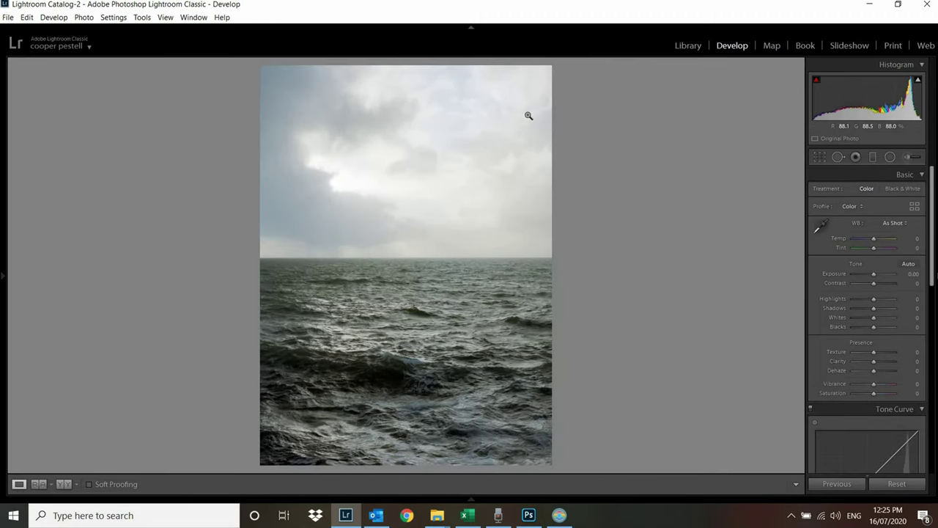
Set the sea photo's white balance to Auto and apply the TIF-Crystal-NLP-beta profile after comparing it with TIF-Gamut-Correction-NLP
{"action": "left_click", "coordinate": [895, 223]}
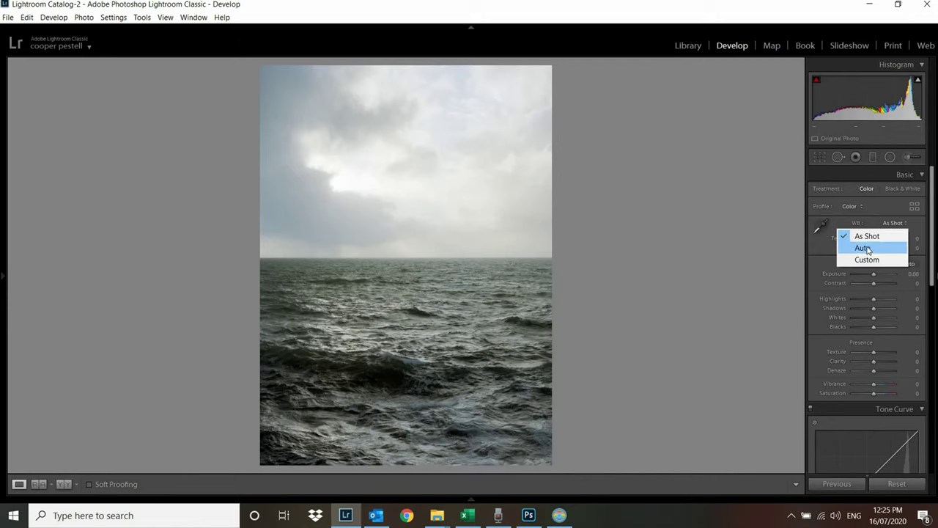
{"action": "key", "text": "Return"}
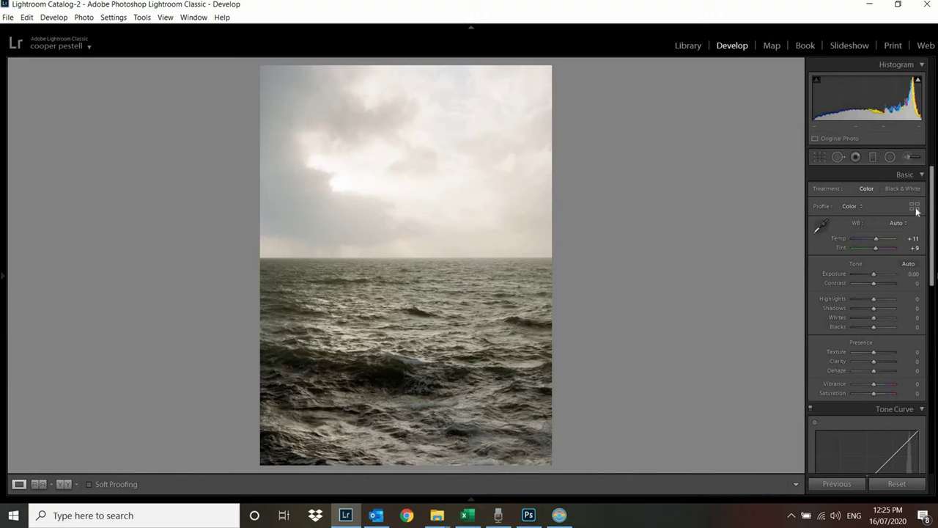
{"action": "left_click", "coordinate": [838, 364]}
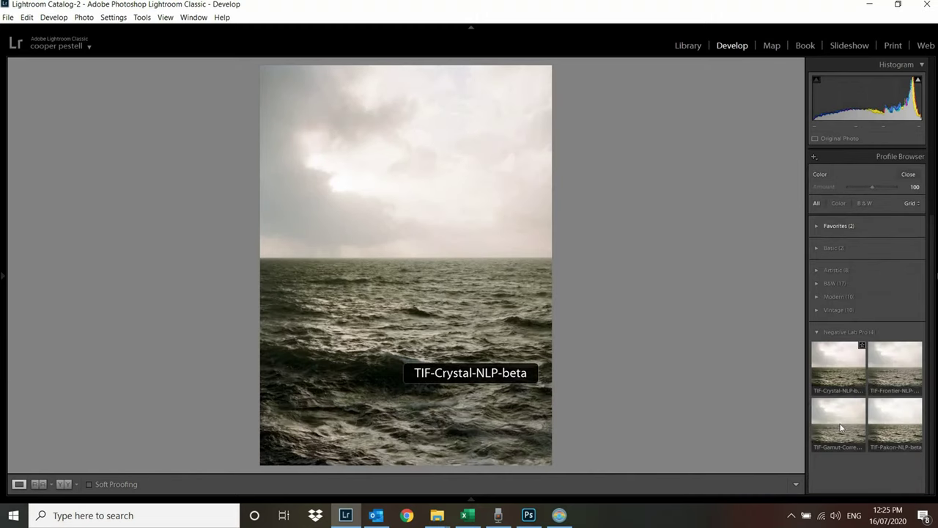
{"action": "left_click", "coordinate": [838, 422]}
{"action": "left_click", "coordinate": [470, 280]}
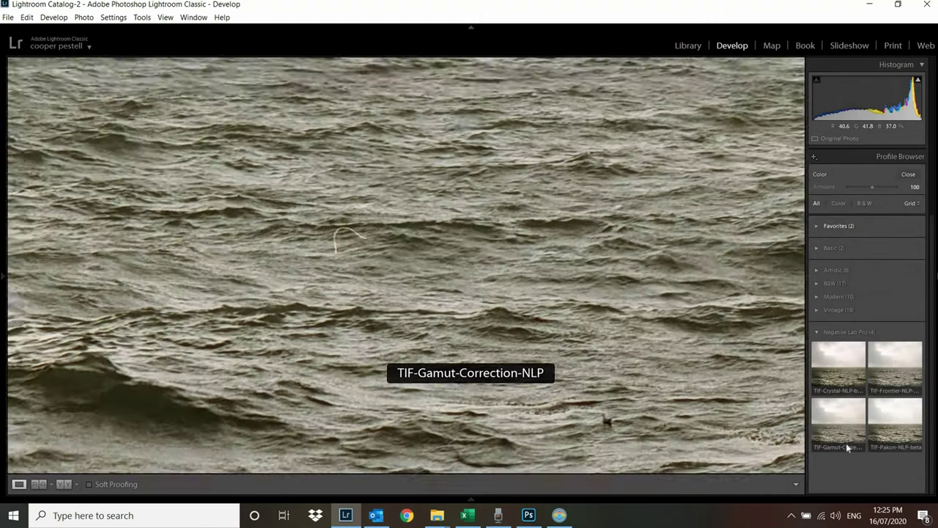
{"action": "left_click", "coordinate": [429, 312]}
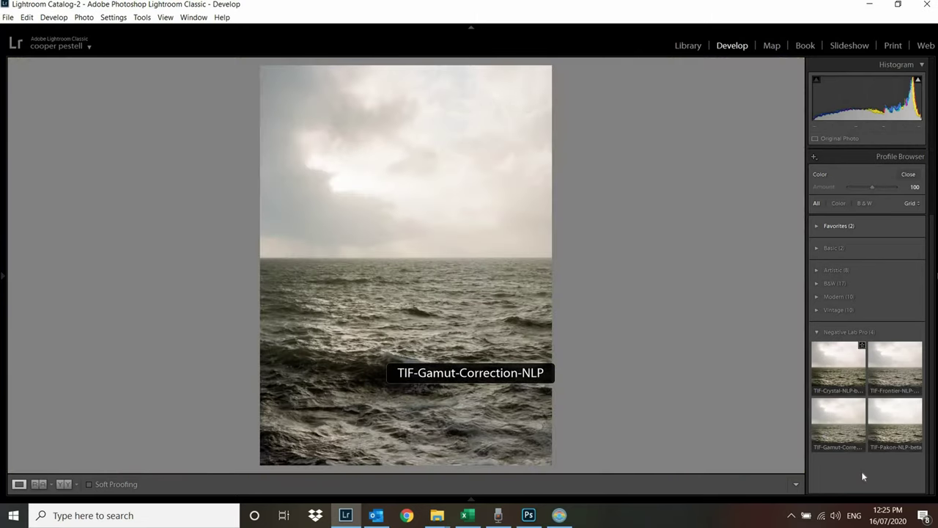
{"action": "left_click", "coordinate": [839, 368]}
{"action": "left_click", "coordinate": [840, 372]}
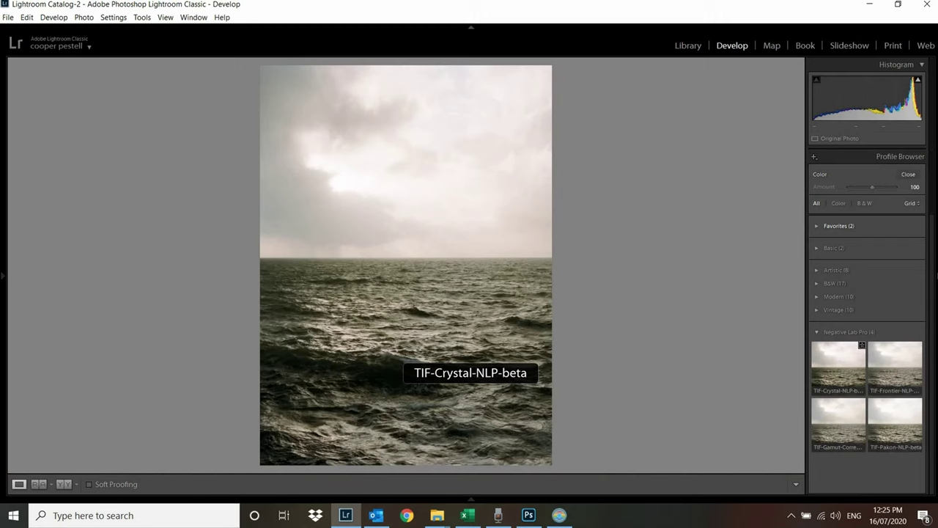
{"action": "left_click", "coordinate": [909, 174]}
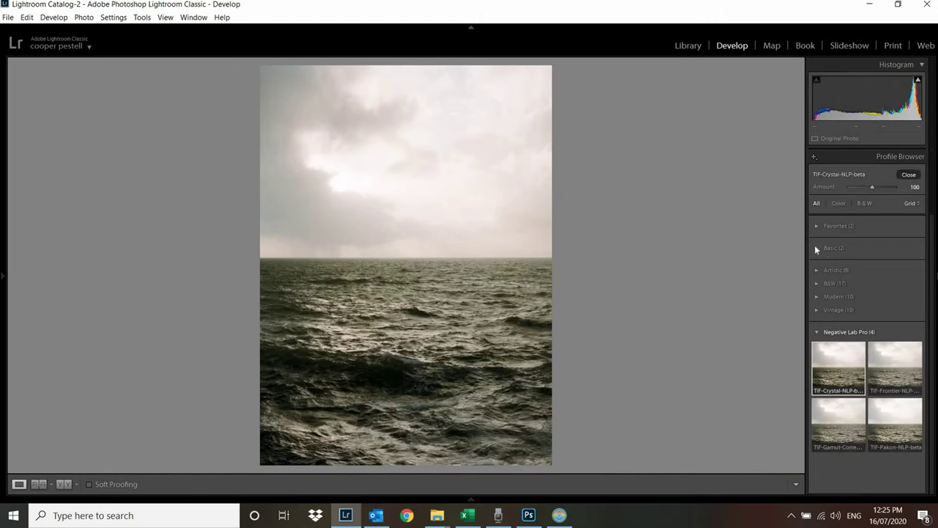
Apply the FILM SHARP user preset to the sea photo and check the waves up close
{"action": "left_click", "coordinate": [475, 330]}
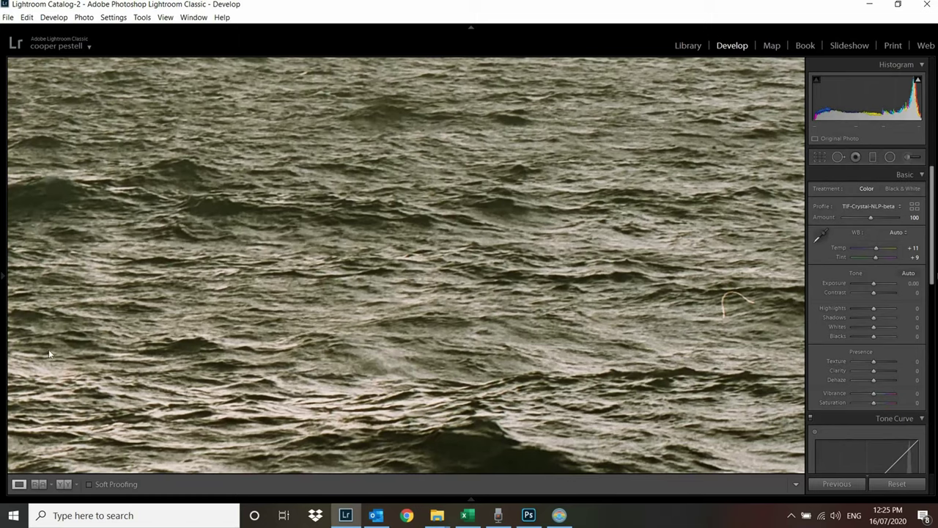
{"action": "mouse_move", "coordinate": [2, 352]}
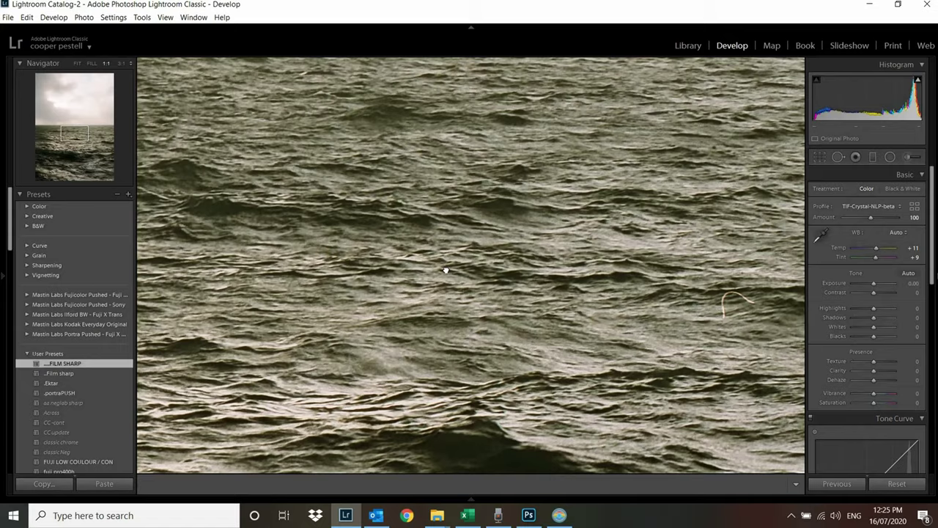
{"action": "left_click", "coordinate": [453, 306]}
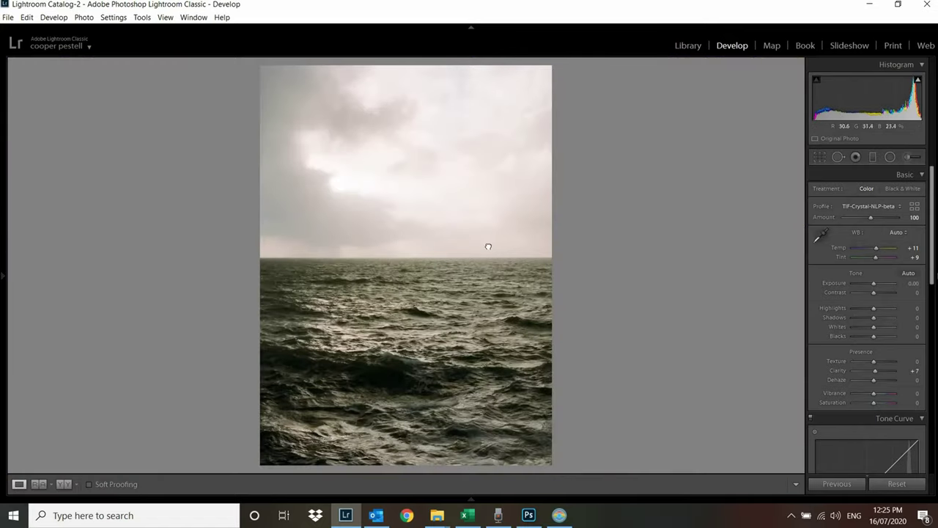
{"action": "left_click", "coordinate": [487, 249]}
{"action": "left_click", "coordinate": [486, 256]}
Open the jetty photo, straighten its horizon with a crop angle of -1.88, and tighten the crop to exclude the black borders
{"action": "mouse_move", "coordinate": [469, 503]}
{"action": "left_click", "coordinate": [199, 475]}
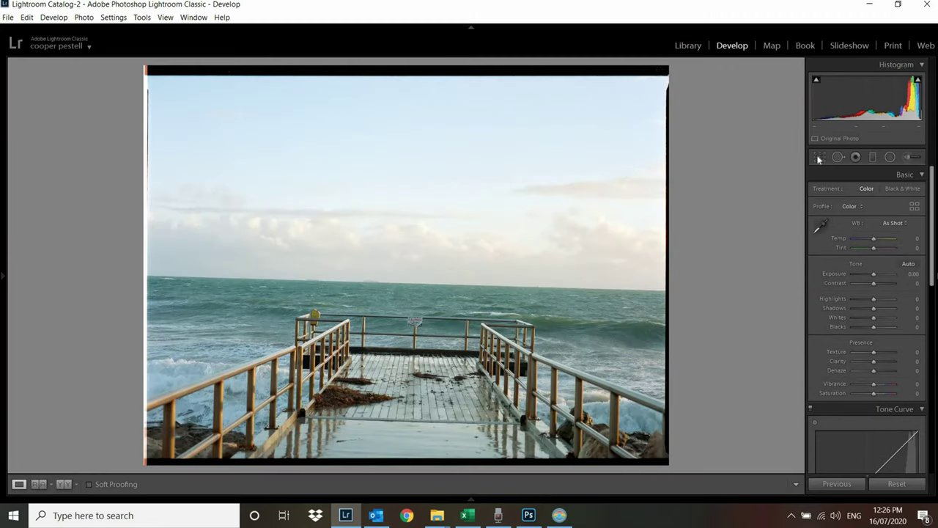
{"action": "key", "text": "r"}
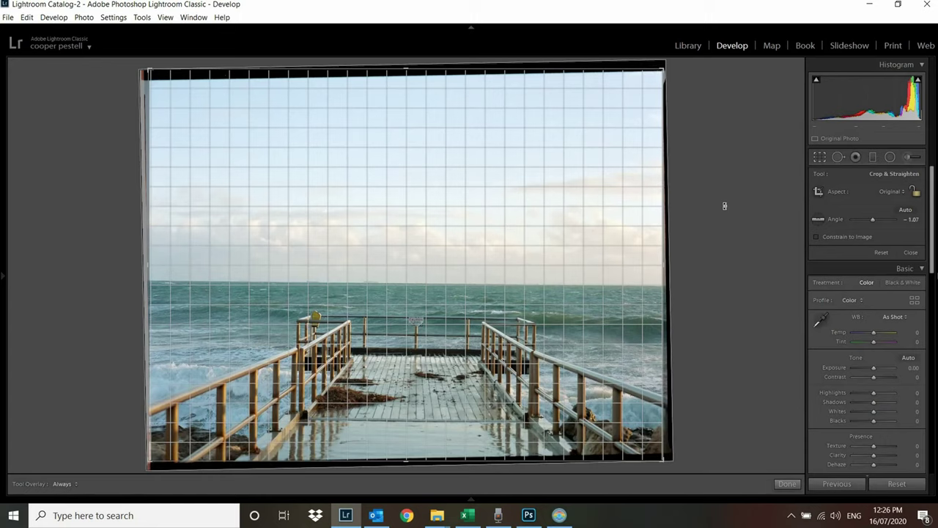
{"action": "key", "text": "r"}
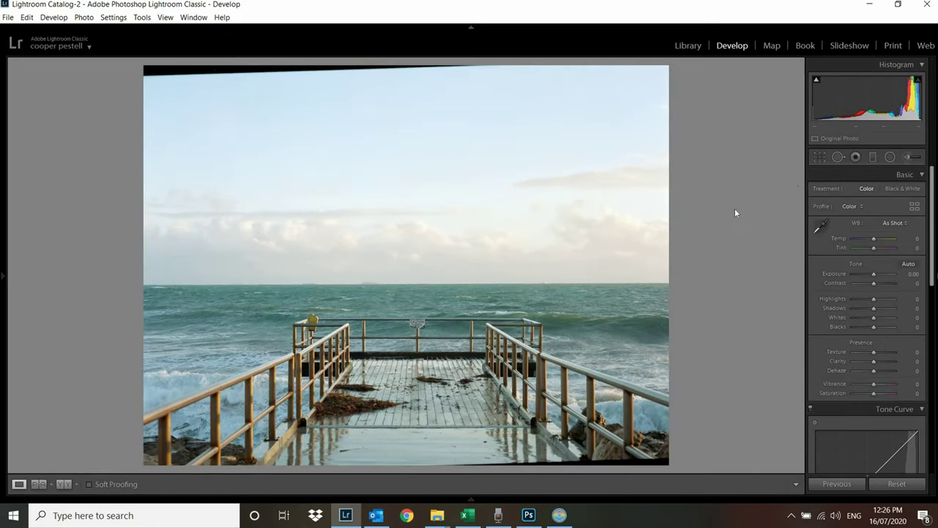
{"action": "key", "text": "r"}
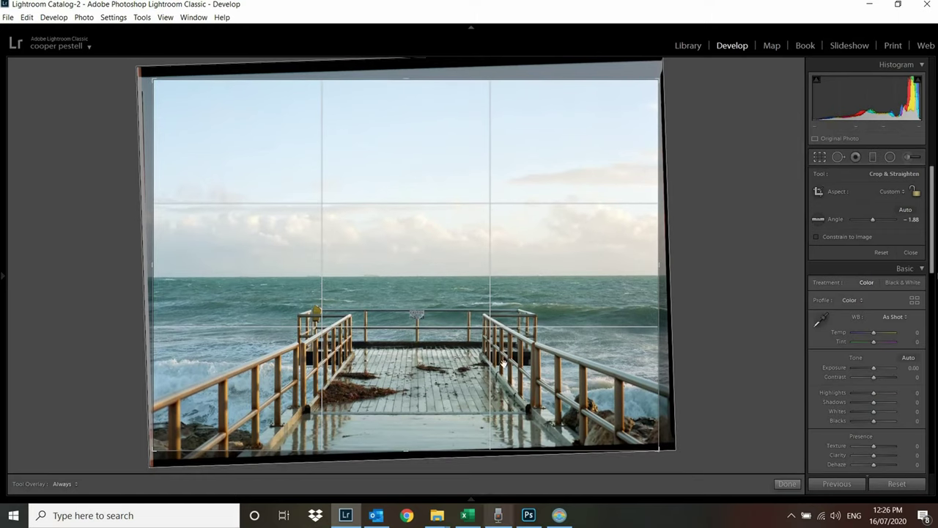
{"action": "left_click_drag", "start_coordinate": [481, 453], "coordinate": [477, 448]}
{"action": "key", "text": "Return"}
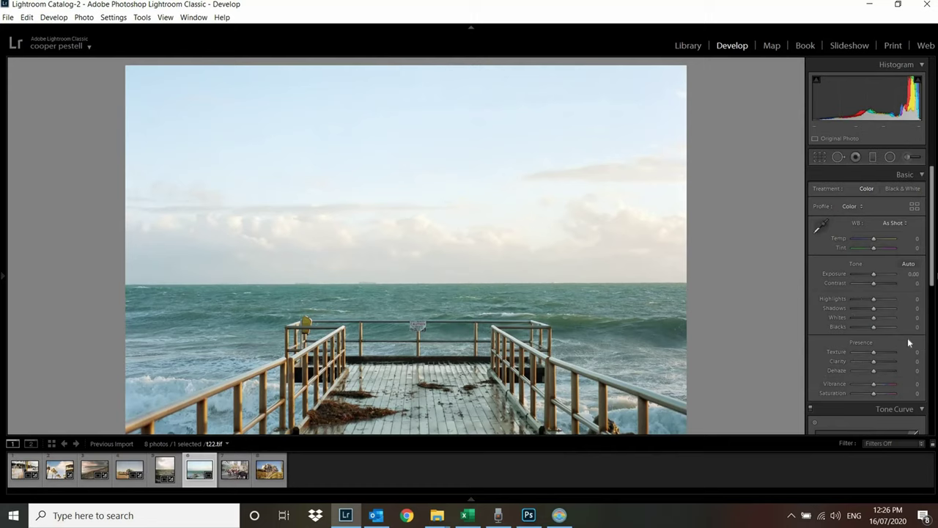
Set the jetty photo's white balance to Auto and lower its temperature to +10
{"action": "left_click", "coordinate": [895, 223]}
{"action": "left_click", "coordinate": [869, 244]}
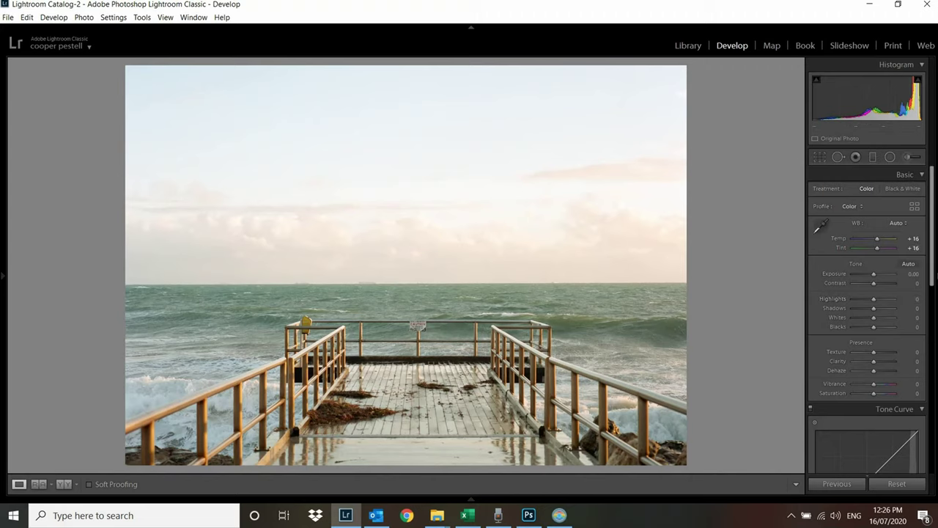
{"action": "left_click", "coordinate": [911, 239]}
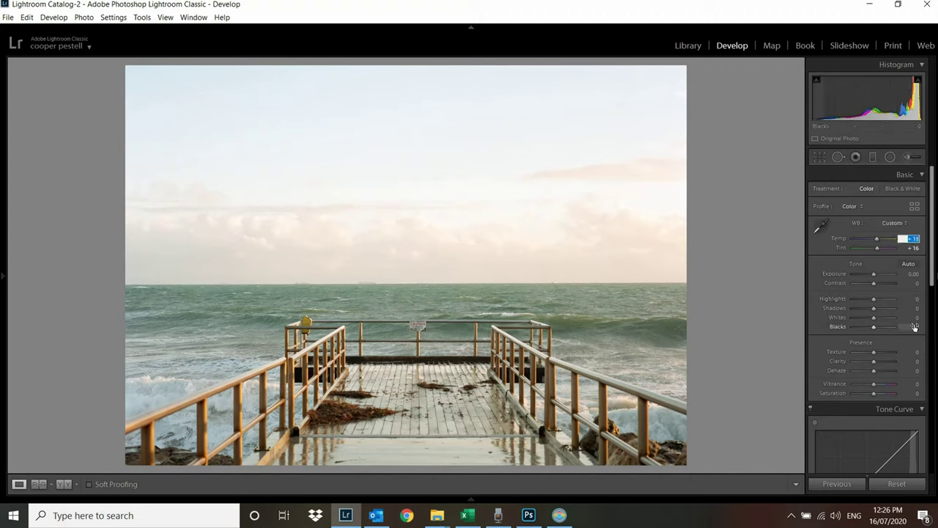
{"action": "key", "text": "Down"}
{"action": "key", "text": "Down"}
{"action": "key", "text": "Return"}
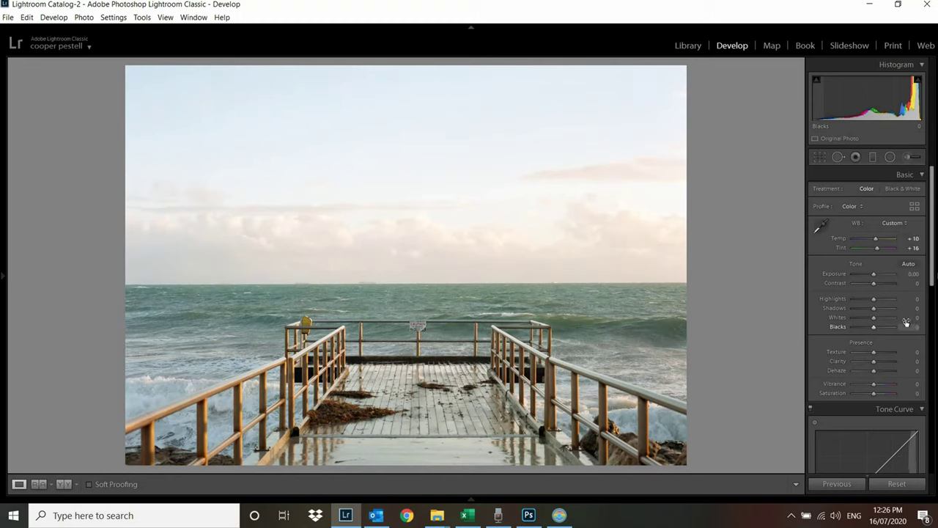
Apply the TIF-Gamut-Correction-NLP profile to the jetty photo after checking its effect up close on the waves
{"action": "left_click", "coordinate": [914, 206]}
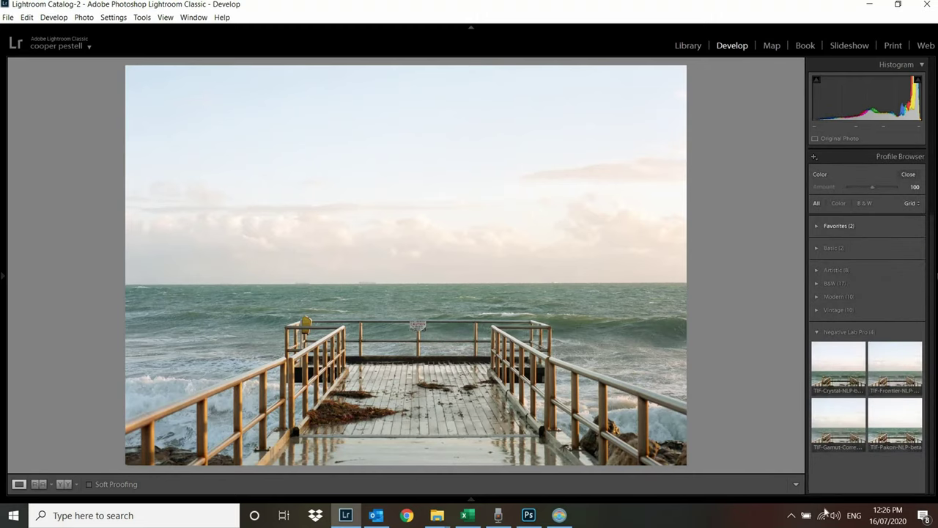
{"action": "left_click", "coordinate": [830, 417]}
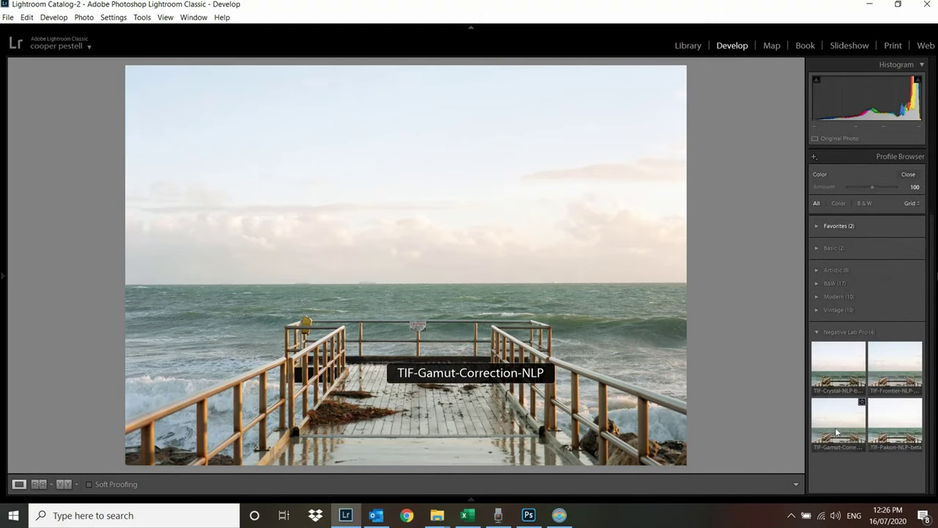
{"action": "left_click", "coordinate": [486, 323]}
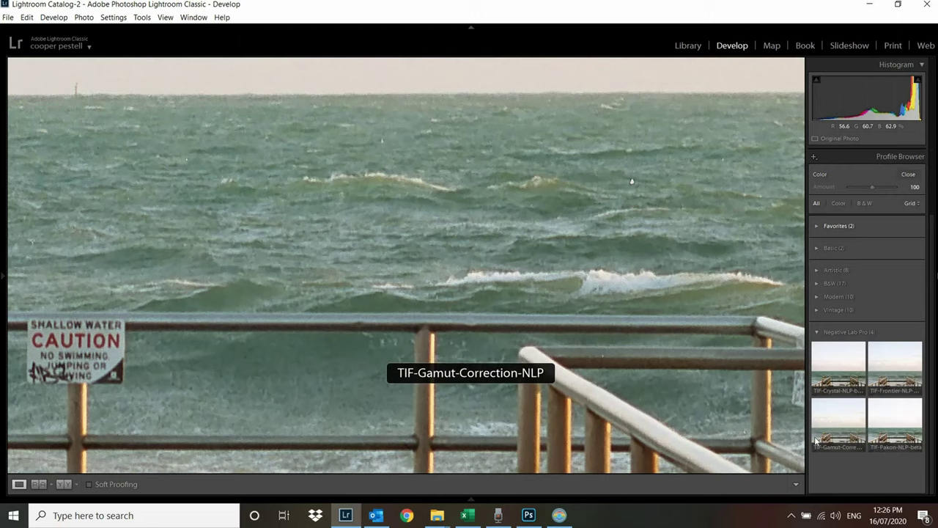
{"action": "left_click", "coordinate": [840, 432]}
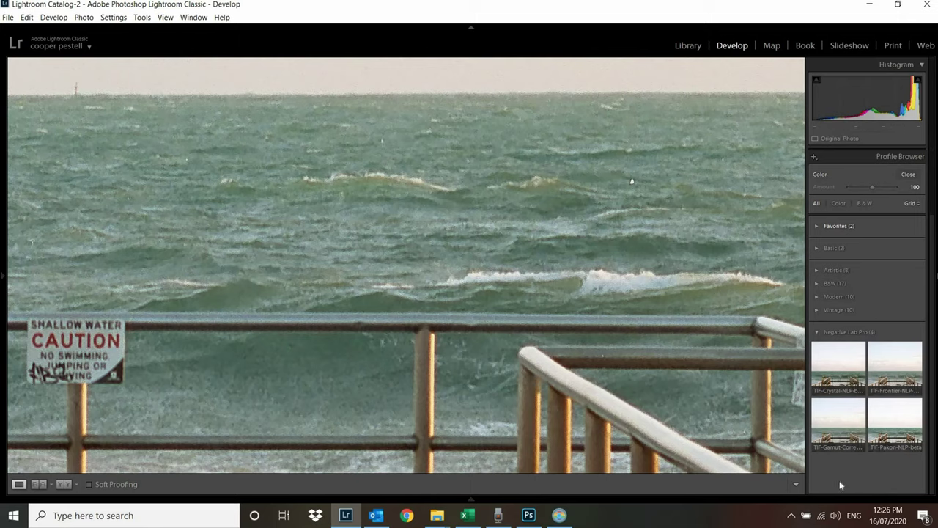
{"action": "left_click", "coordinate": [841, 446]}
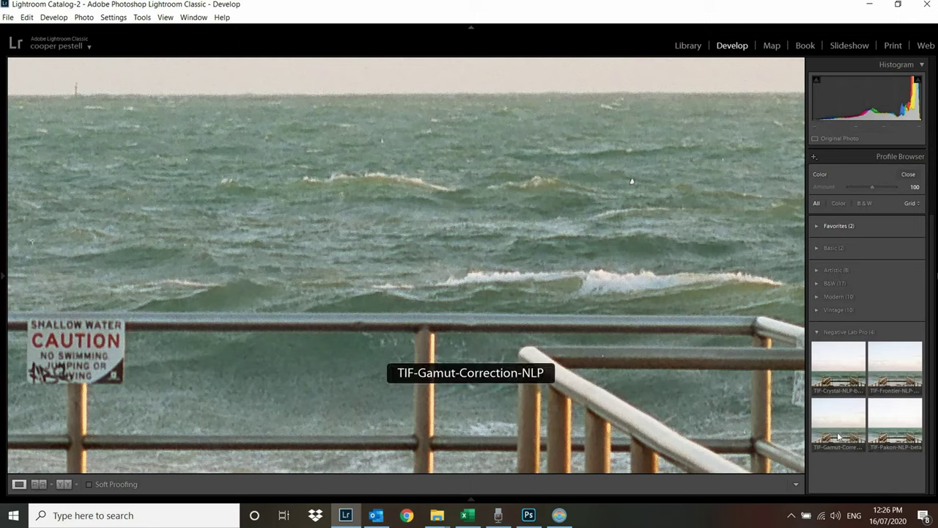
{"action": "left_click", "coordinate": [908, 174]}
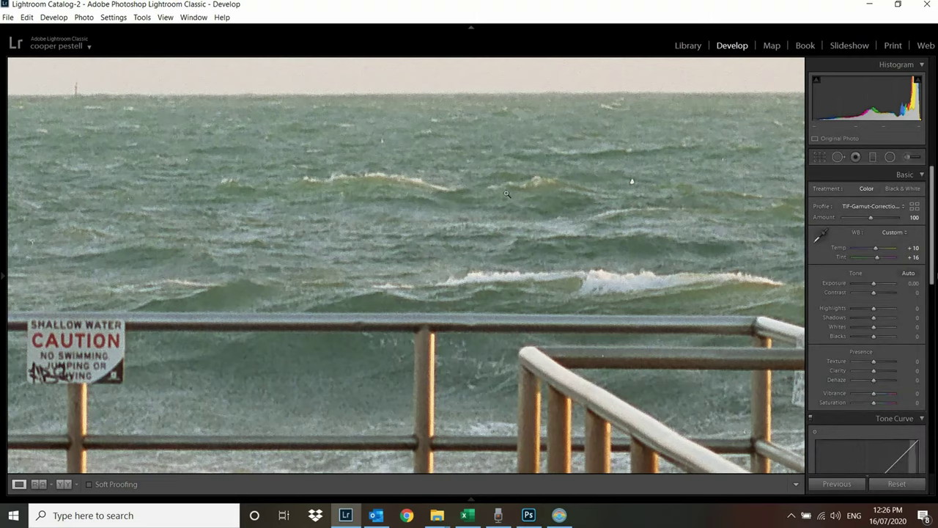
{"action": "left_click", "coordinate": [423, 388]}
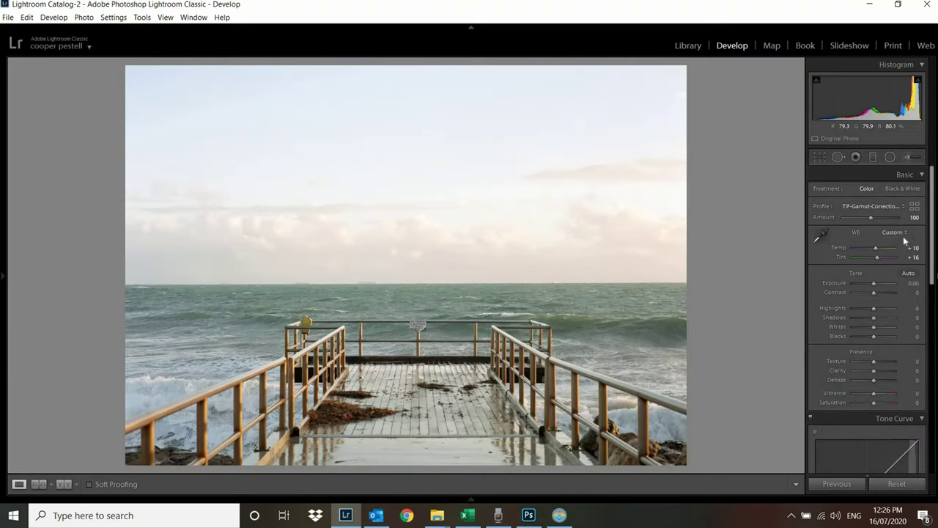
Raise the jetty photo's contrast to +55 and apply the FILM SHARP user preset
{"action": "left_click_drag", "start_coordinate": [880, 291], "coordinate": [885, 292]}
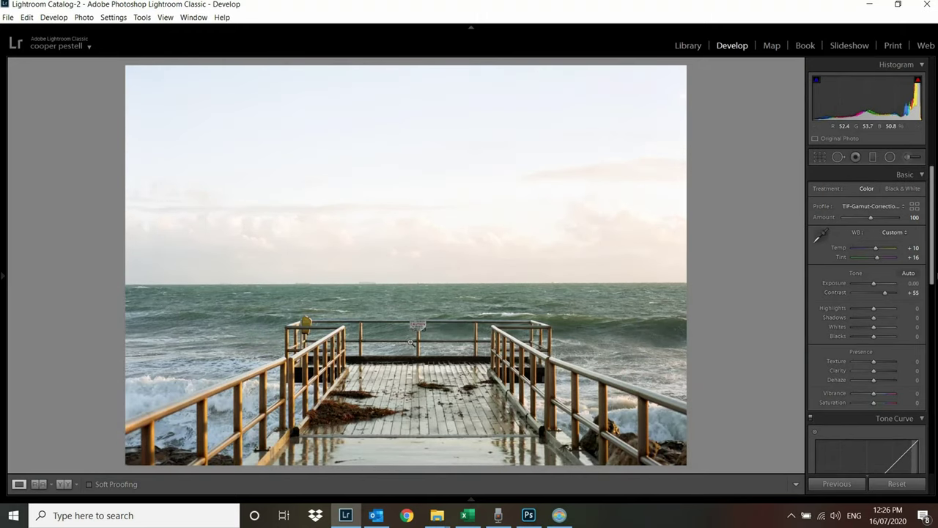
{"action": "left_click", "coordinate": [404, 342]}
{"action": "left_click", "coordinate": [404, 342]}
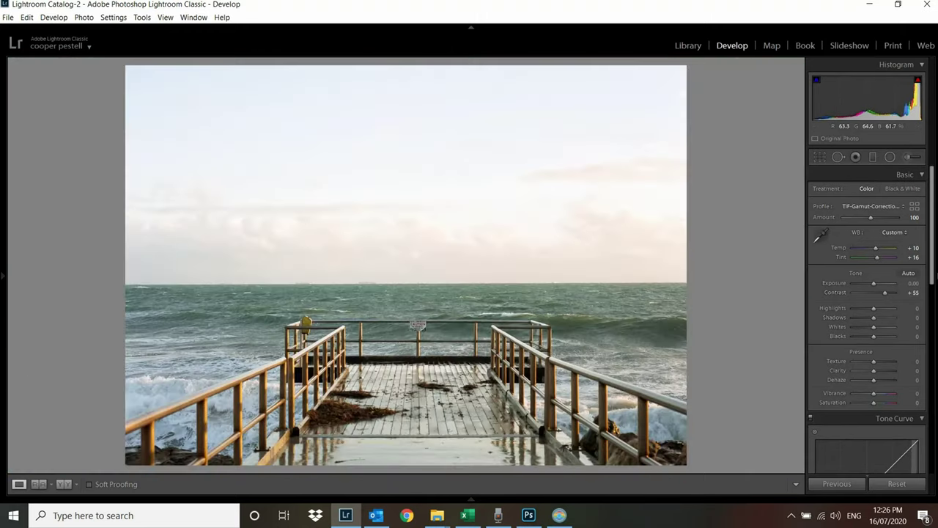
{"action": "key", "text": "F7"}
{"action": "left_click", "coordinate": [67, 364]}
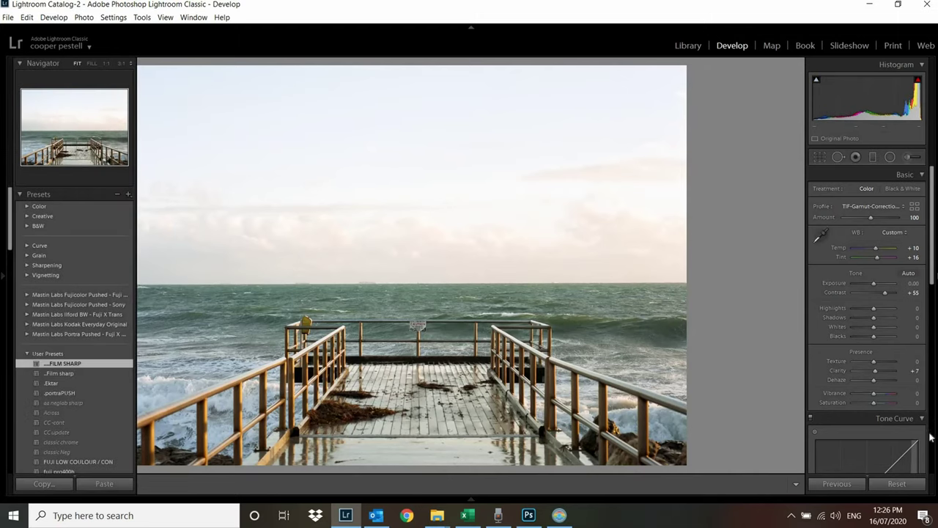
{"action": "key", "text": "F7"}
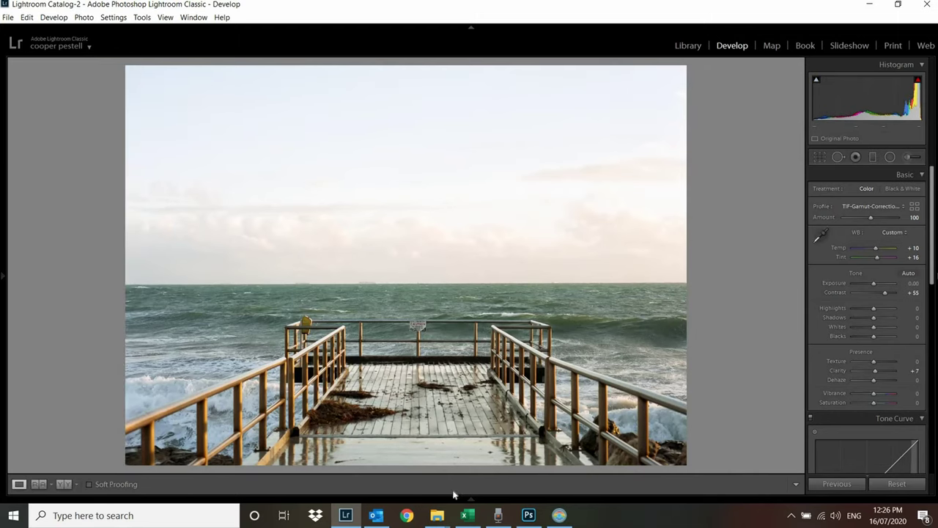
Crop the apartment building photo to exclude its dark border and set its white balance to Auto
{"action": "left_click", "coordinate": [462, 498]}
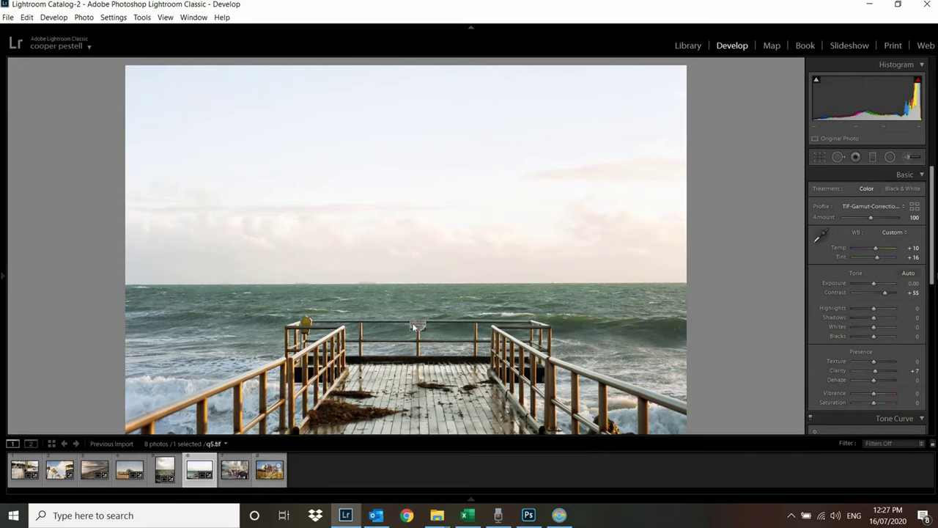
{"action": "key", "text": "Right"}
{"action": "key", "text": "Right"}
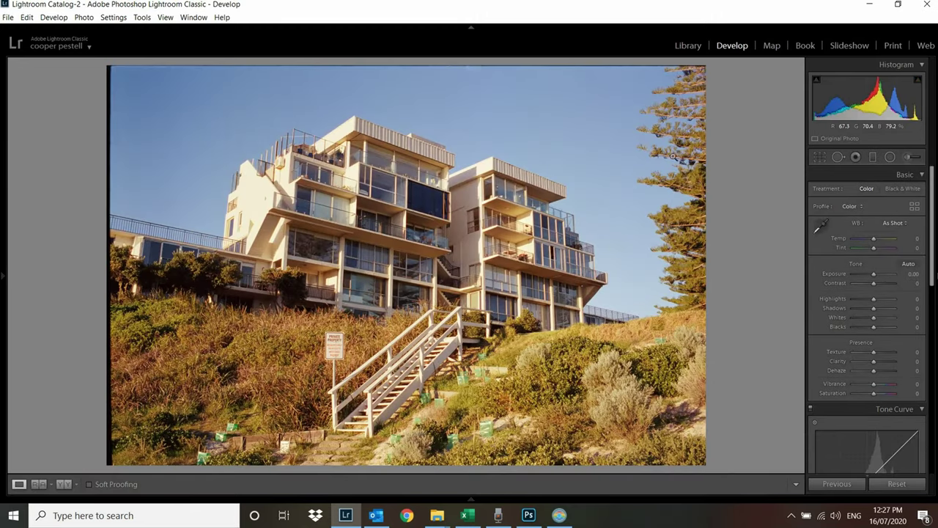
{"action": "key", "text": "r"}
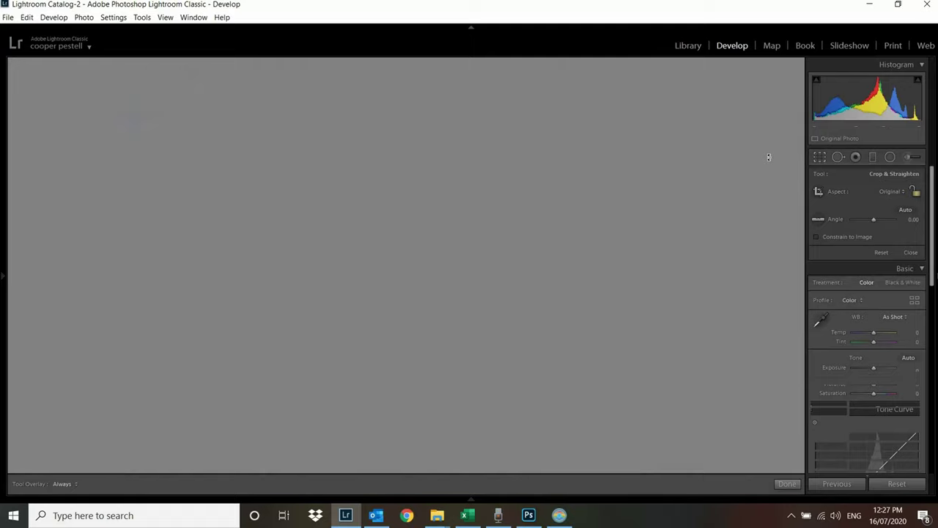
{"action": "key", "text": "r"}
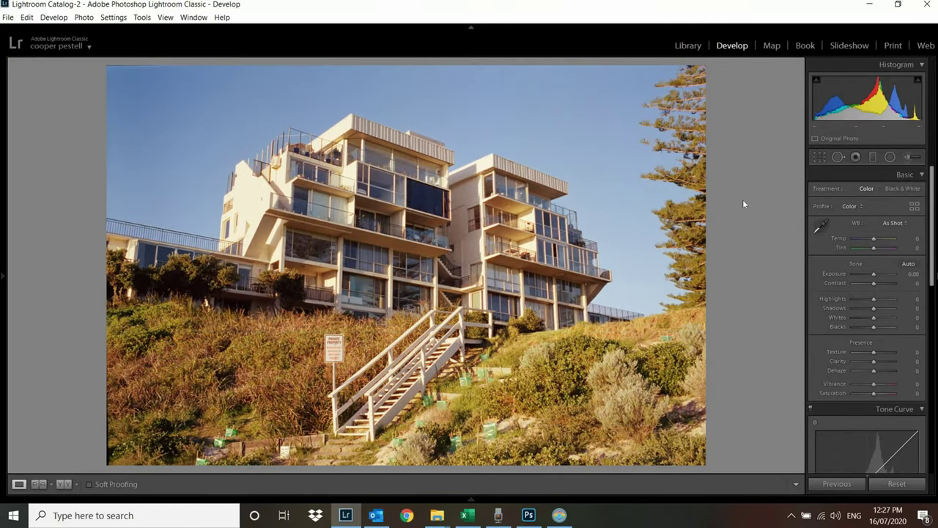
{"action": "left_click", "coordinate": [894, 223]}
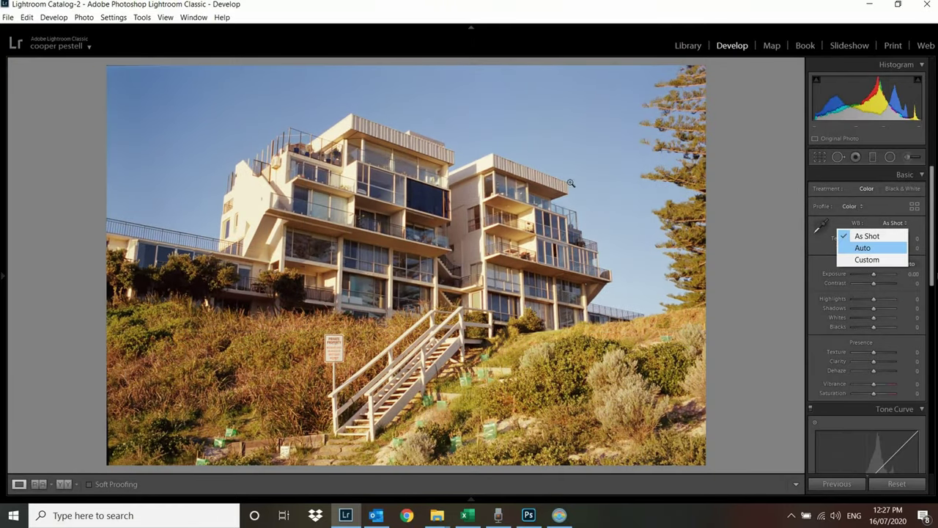
{"action": "left_click", "coordinate": [891, 247]}
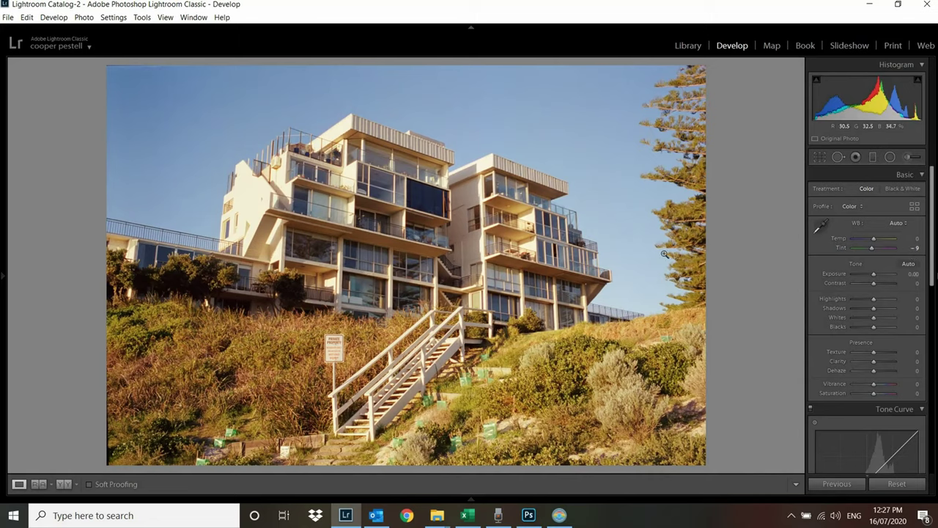
Apply the TIF-Gamut-Correction-NLP profile to the building photo after checking it up close, and add the FILM SHARP user preset
{"action": "left_click", "coordinate": [915, 208]}
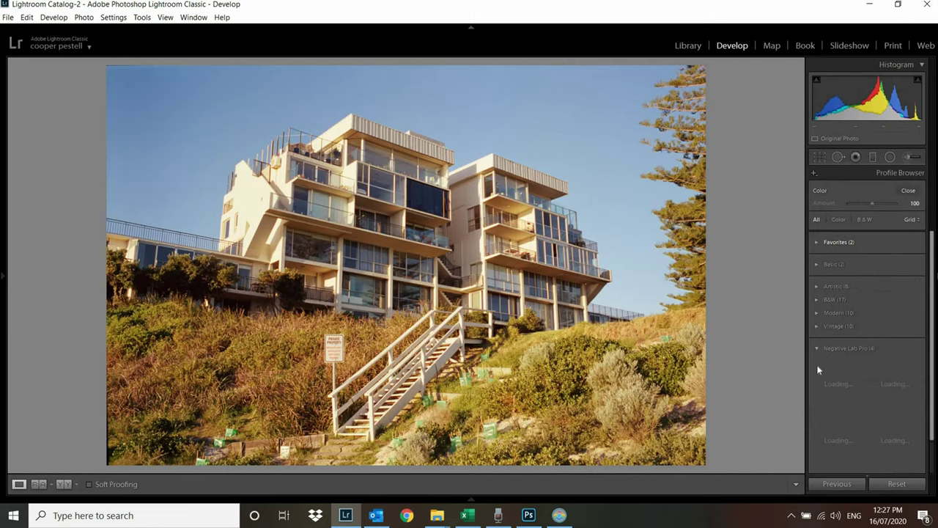
{"action": "left_click", "coordinate": [838, 364]}
{"action": "left_click", "coordinate": [838, 420]}
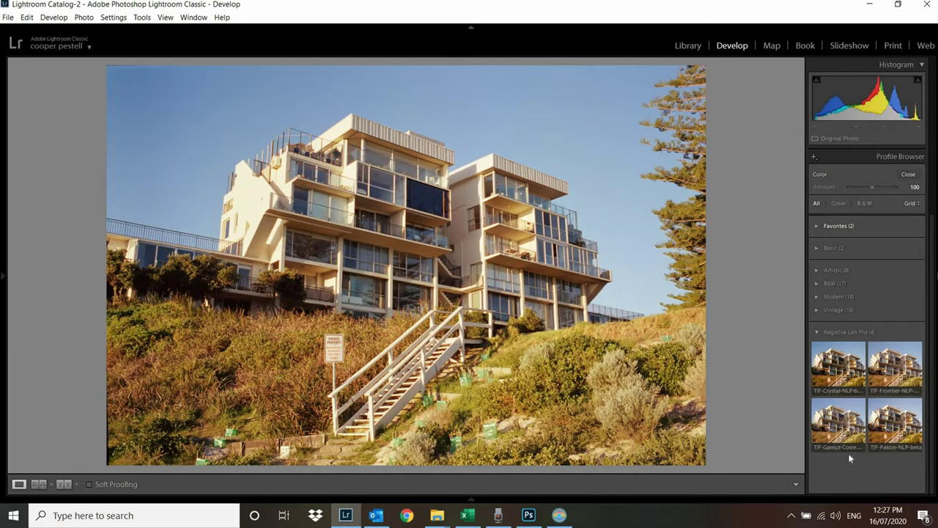
{"action": "left_click", "coordinate": [837, 422]}
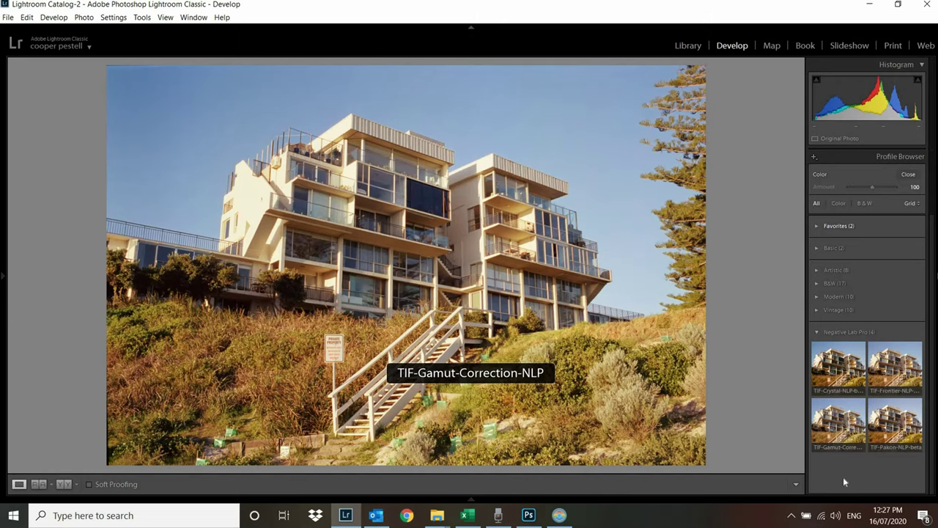
{"action": "left_click", "coordinate": [478, 205]}
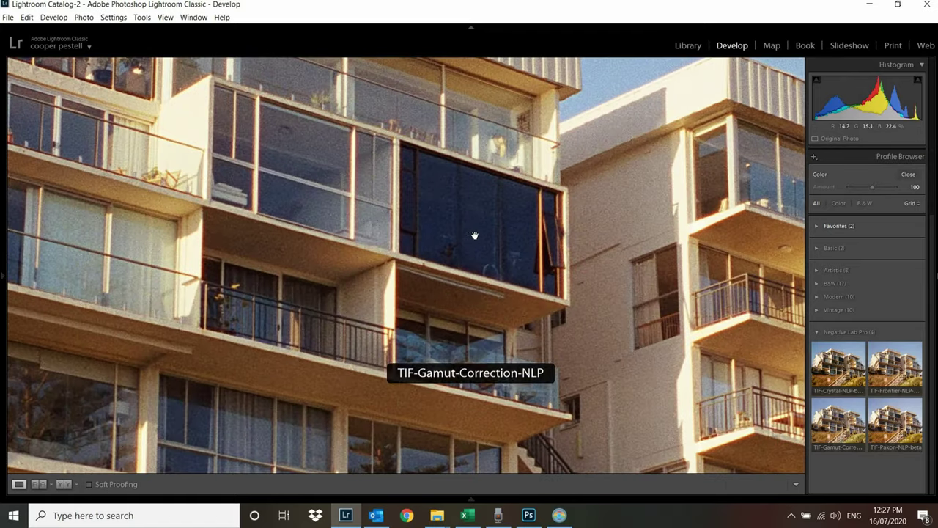
{"action": "left_click", "coordinate": [850, 439]}
{"action": "left_click", "coordinate": [548, 297]}
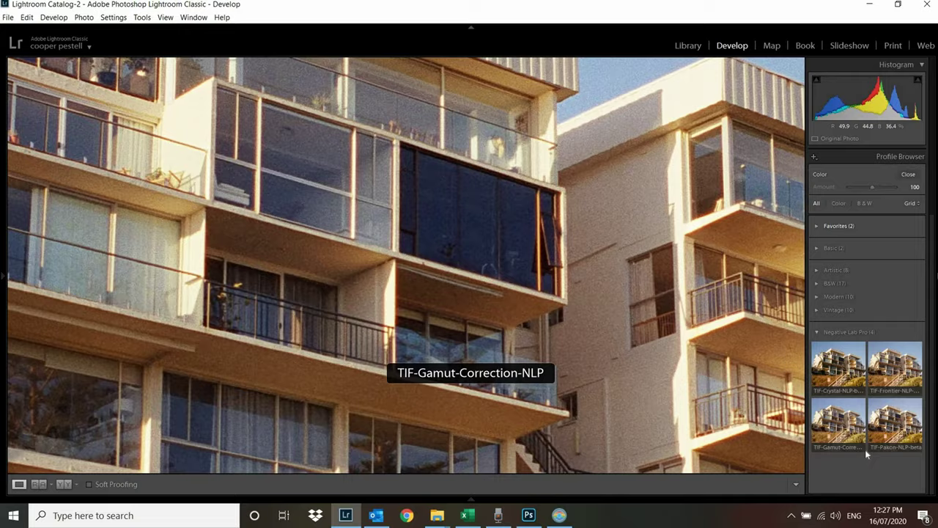
{"action": "left_click", "coordinate": [861, 444]}
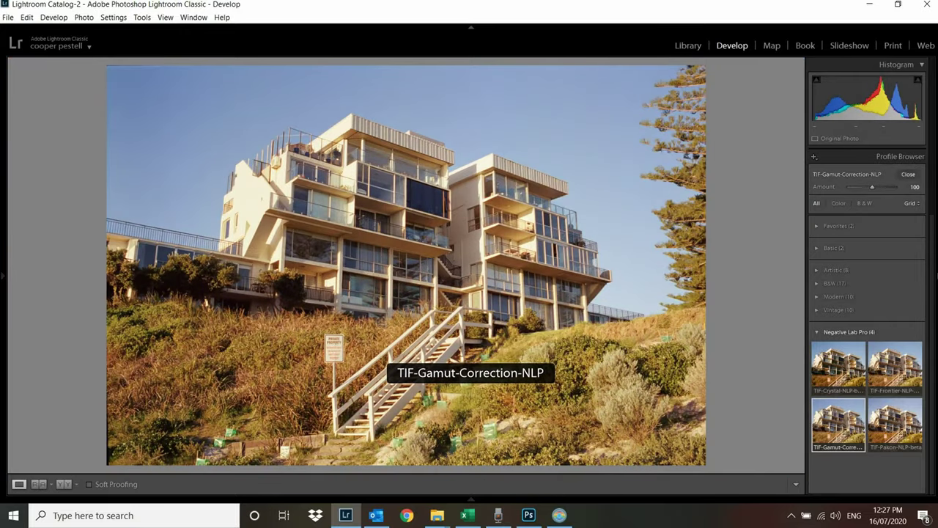
{"action": "left_click", "coordinate": [908, 175]}
{"action": "mouse_move", "coordinate": [6, 314]}
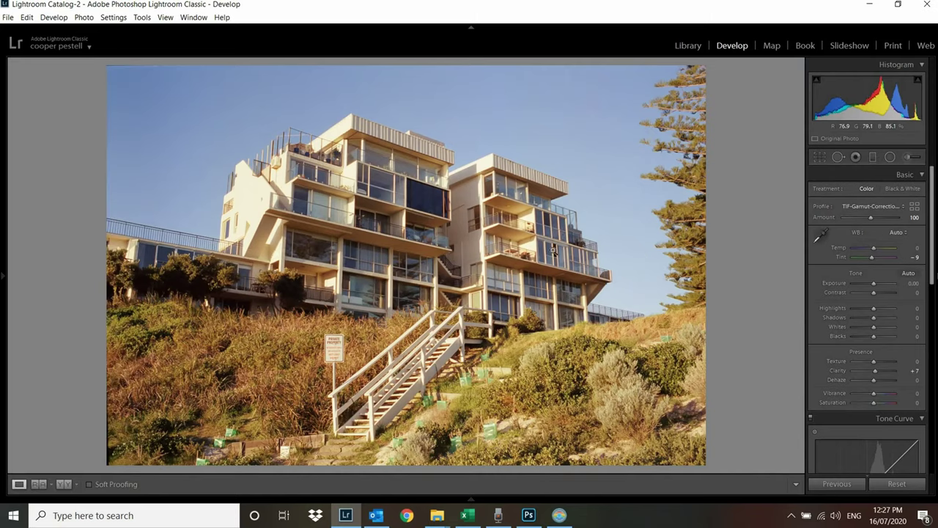
Minimise Lightroom, clear the scans folder window out of view, and open the 6019 photo folder in File Explorer
{"action": "left_click", "coordinate": [871, 7]}
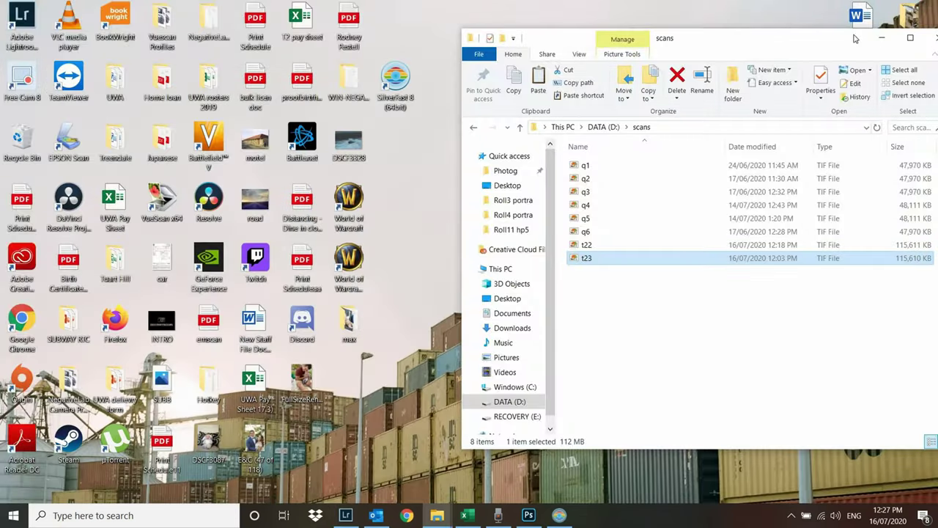
{"action": "left_click", "coordinate": [805, 40]}
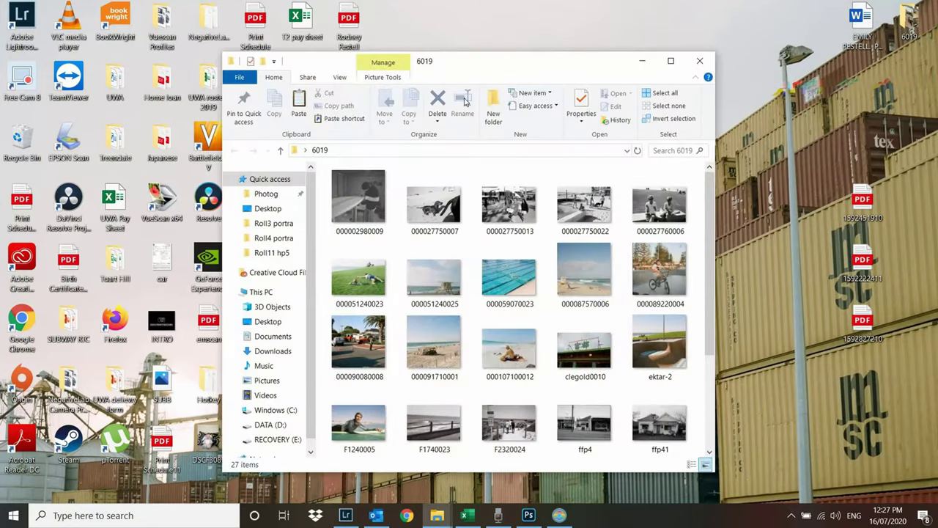
{"action": "left_click_drag", "start_coordinate": [553, 62], "coordinate": [575, 50]}
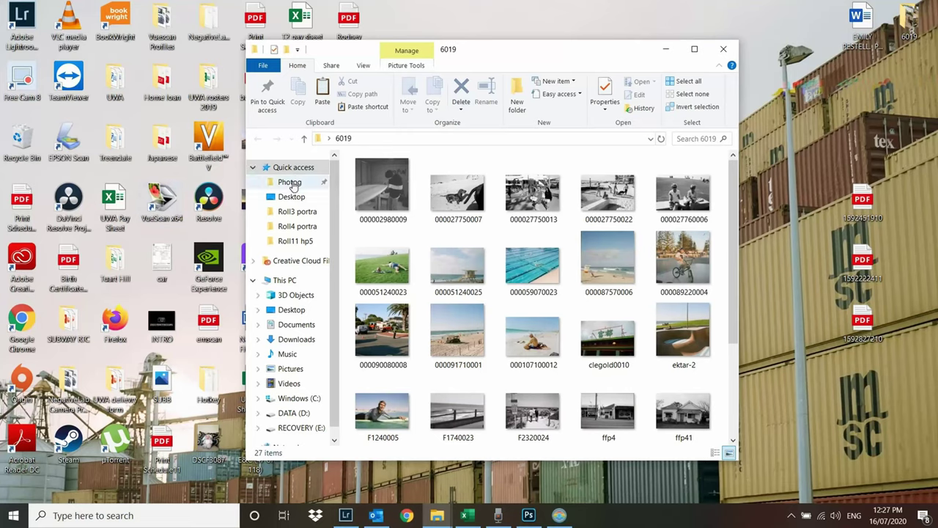
Open the Roll4 portra folder inside Photog's Mamiya 645 pro folder, view its photos starting from p26101420 (2), and return to the roll list
{"action": "left_click", "coordinate": [294, 182]}
{"action": "double_click", "coordinate": [471, 216]}
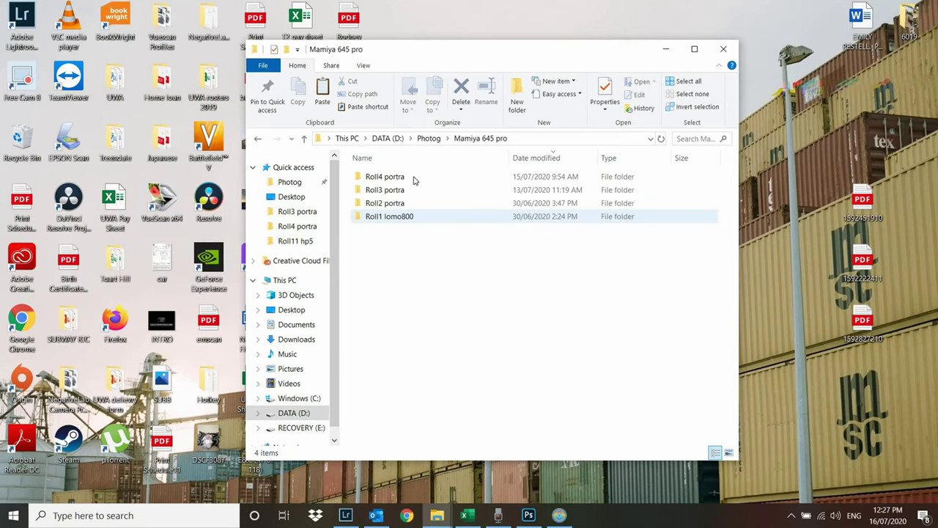
{"action": "double_click", "coordinate": [411, 179]}
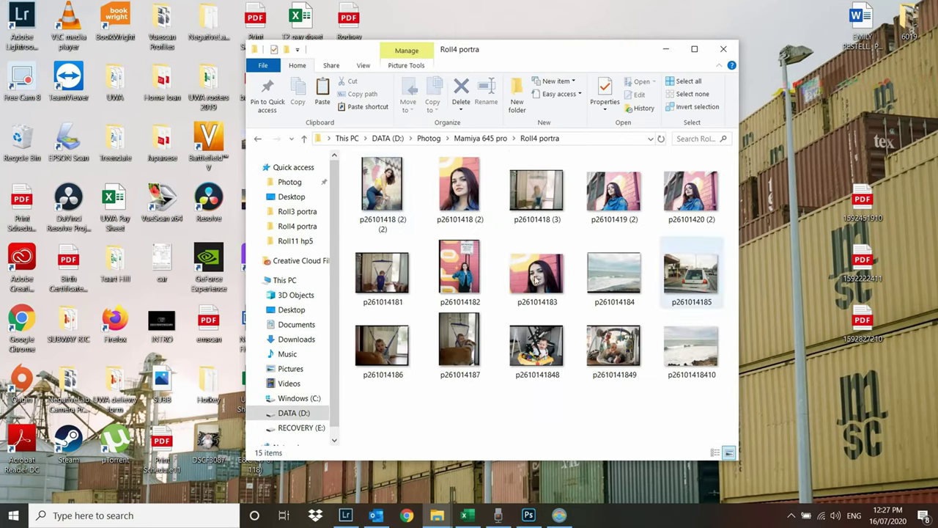
{"action": "double_click", "coordinate": [692, 192]}
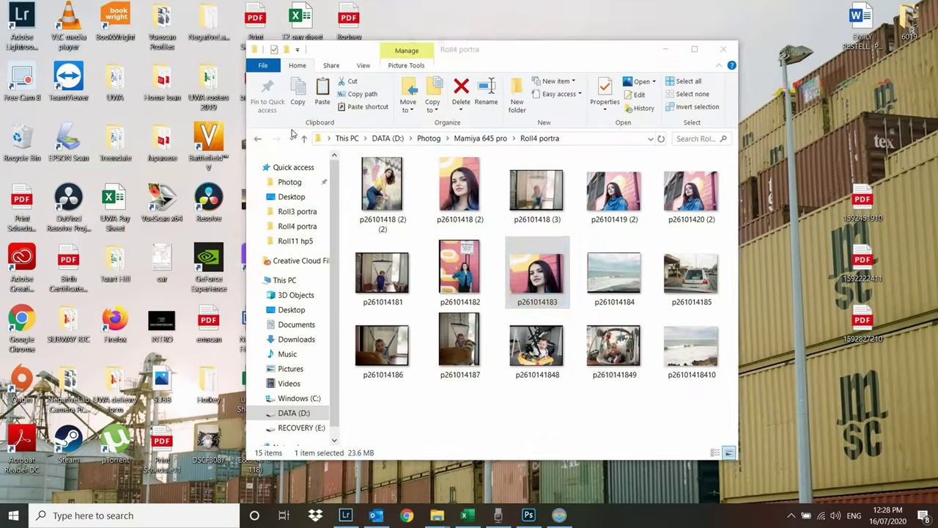
{"action": "left_click", "coordinate": [255, 138]}
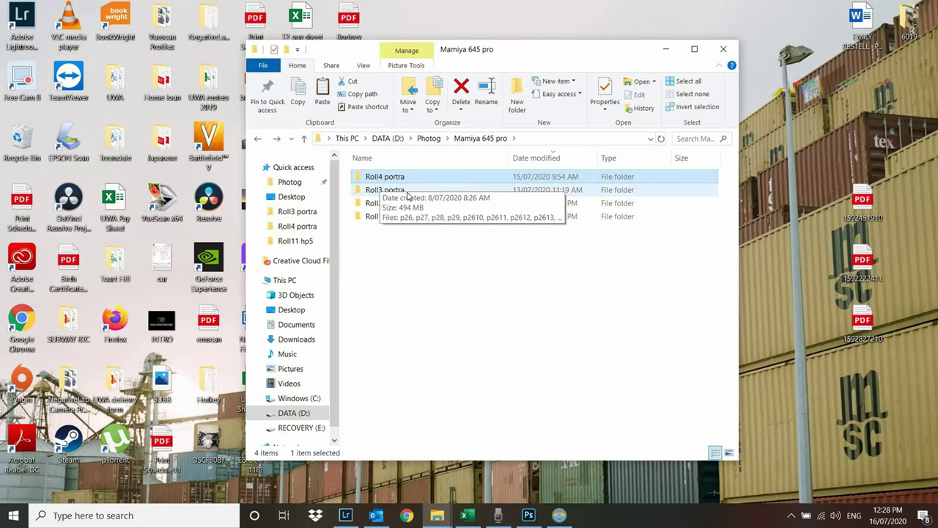
Open the Roll3 portra folder, view photo p29 at full size, close it and return to the Mamiya 645 pro folder
{"action": "key", "text": "Down"}
{"action": "key", "text": "Return"}
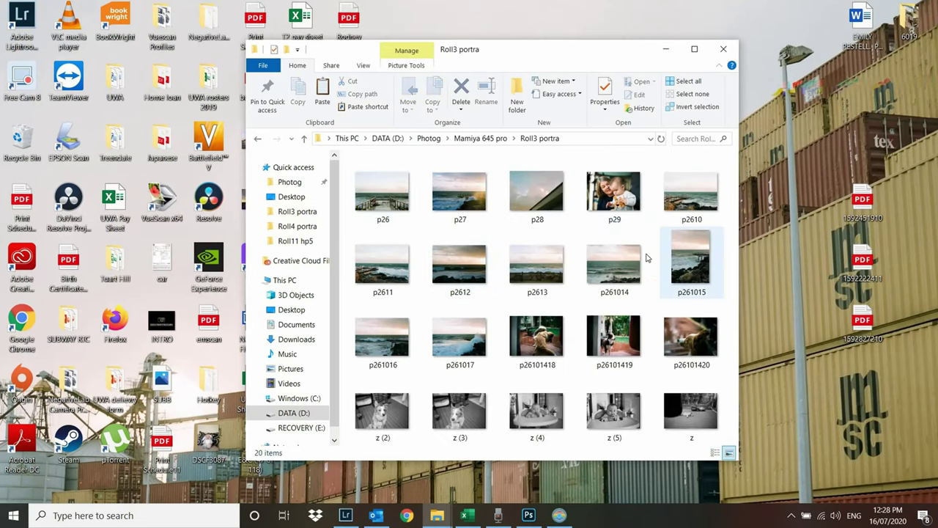
{"action": "double_click", "coordinate": [615, 203]}
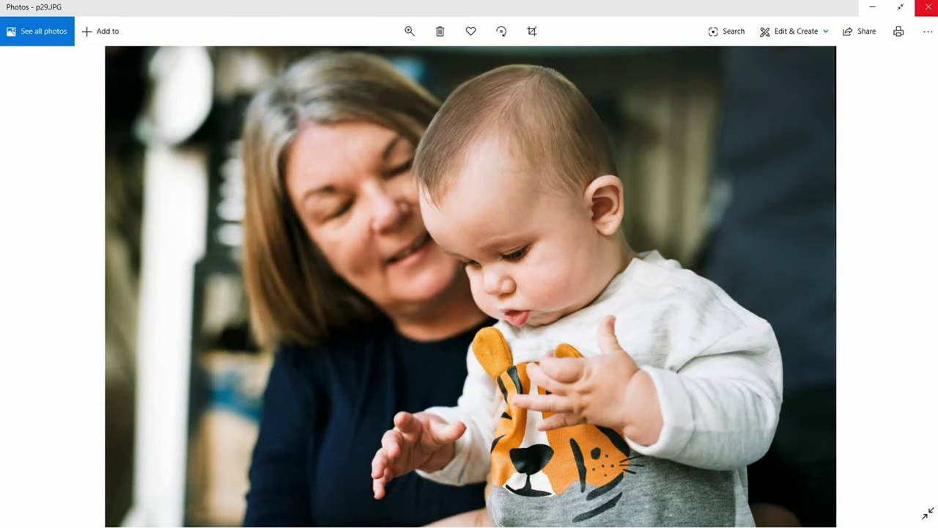
{"action": "key", "text": "alt+F4"}
{"action": "key", "text": "alt+Up"}
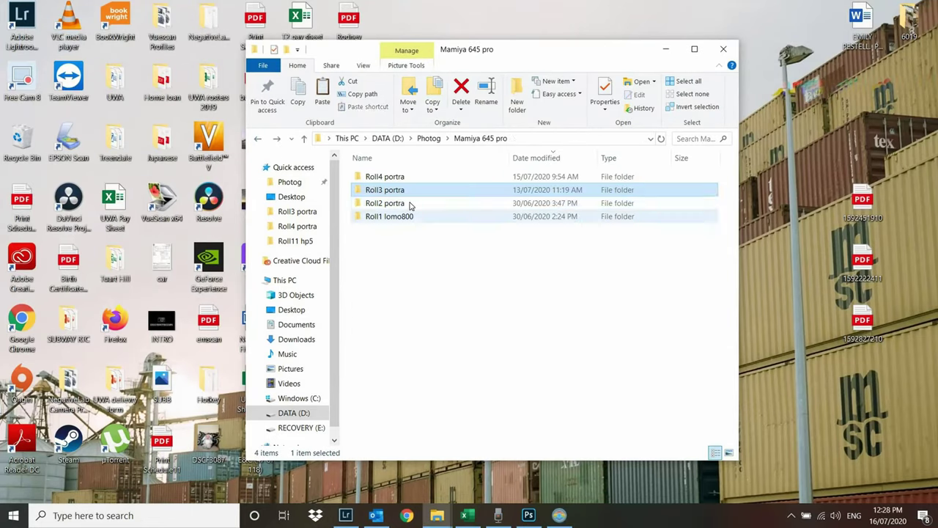
Open the Roll2 portra folder, view the caravan photo pmam1512, and go back to the Photog folder
{"action": "double_click", "coordinate": [408, 203]}
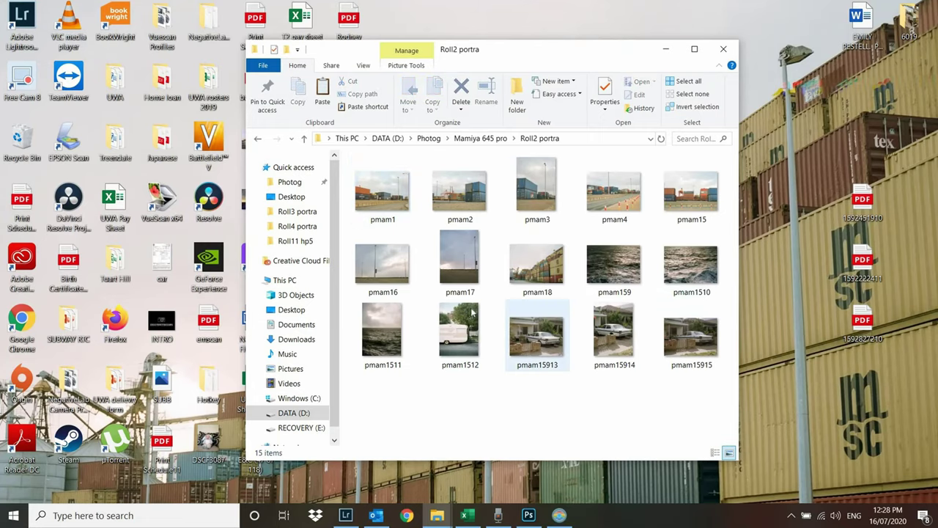
{"action": "double_click", "coordinate": [455, 336]}
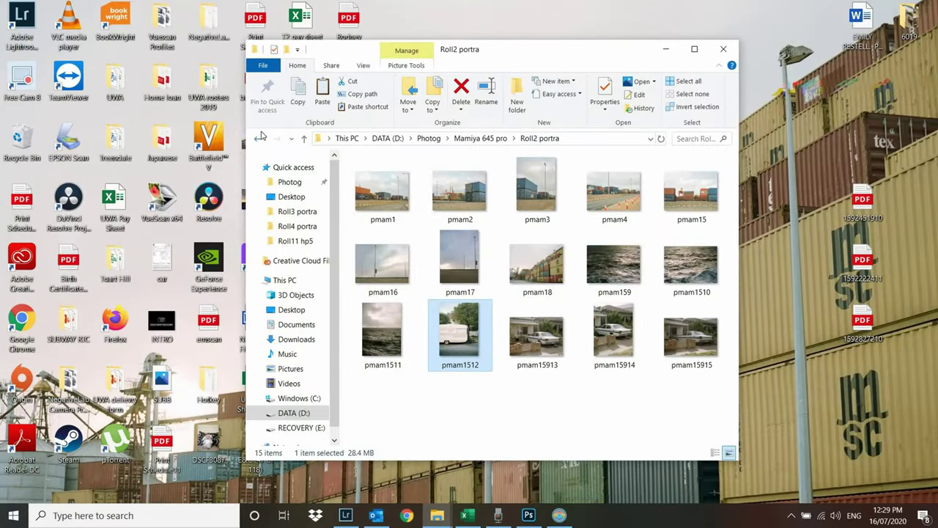
{"action": "left_click", "coordinate": [258, 138]}
{"action": "left_click", "coordinate": [259, 138]}
Open Roll12 portra in the Leica M6 folder, view the police horse photos v (34) and v (35), and return to the Leica M6 folder
{"action": "left_click", "coordinate": [458, 229]}
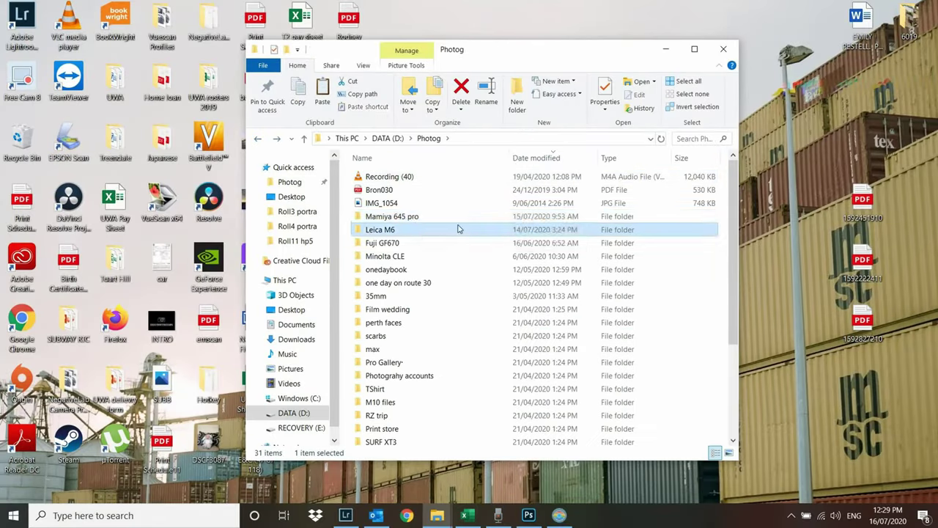
{"action": "double_click", "coordinate": [458, 229]}
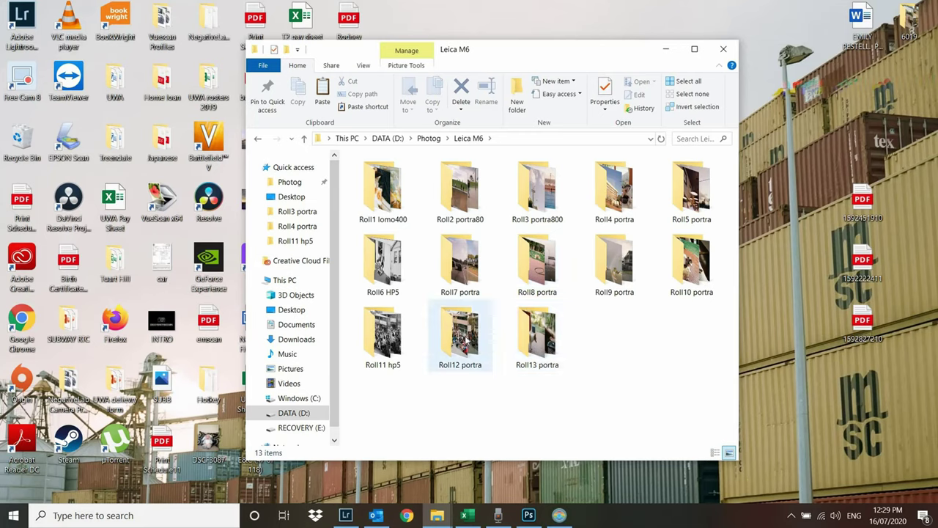
{"action": "key", "text": "Return"}
{"action": "scroll", "coordinate": [678, 308], "scroll_direction": "down", "scroll_amount": 5}
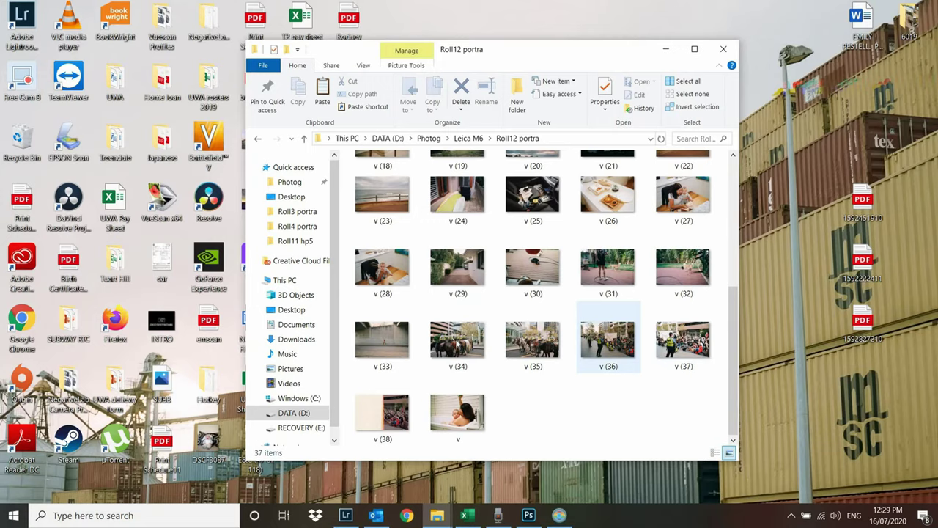
{"action": "double_click", "coordinate": [456, 343]}
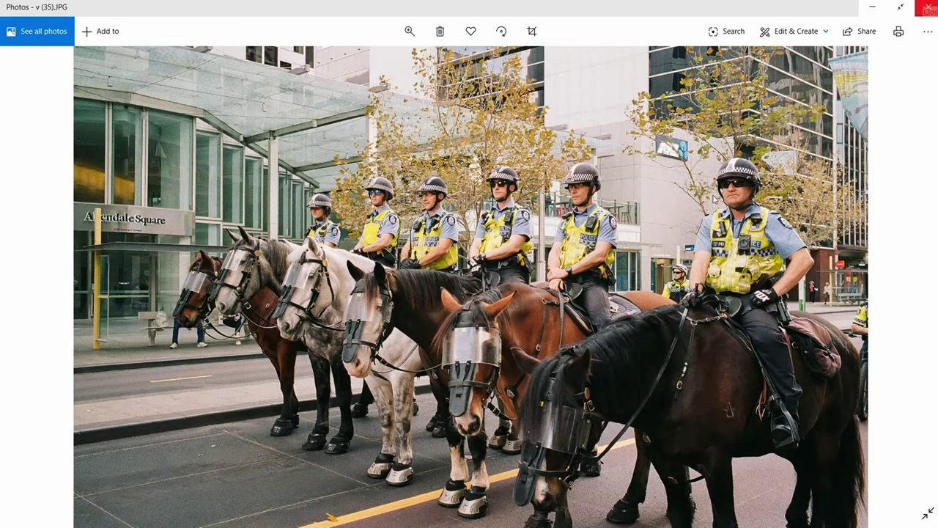
{"action": "left_click", "coordinate": [926, 7]}
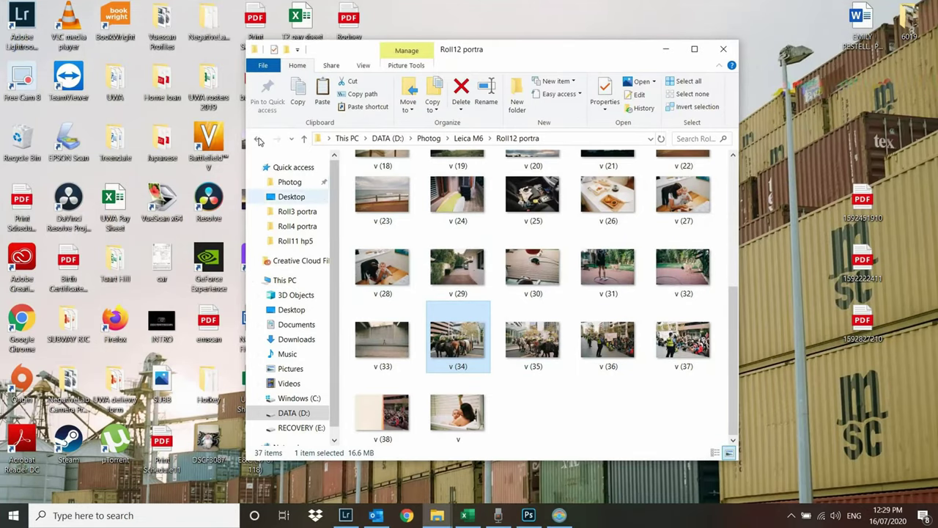
{"action": "key", "text": "alt+Up"}
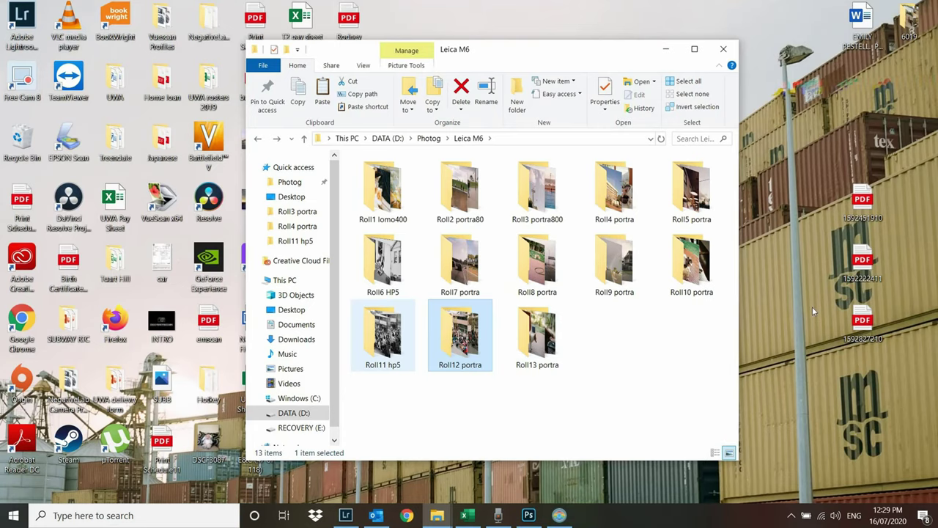
Browse the Roll11 hp5 folder, view its black-and-white photos starting from z (6), and return to the Leica M6 folder
{"action": "double_click", "coordinate": [393, 329]}
{"action": "scroll", "coordinate": [704, 245], "scroll_direction": "down", "scroll_amount": 3}
{"action": "scroll", "coordinate": [703, 245], "scroll_direction": "up", "scroll_amount": 3}
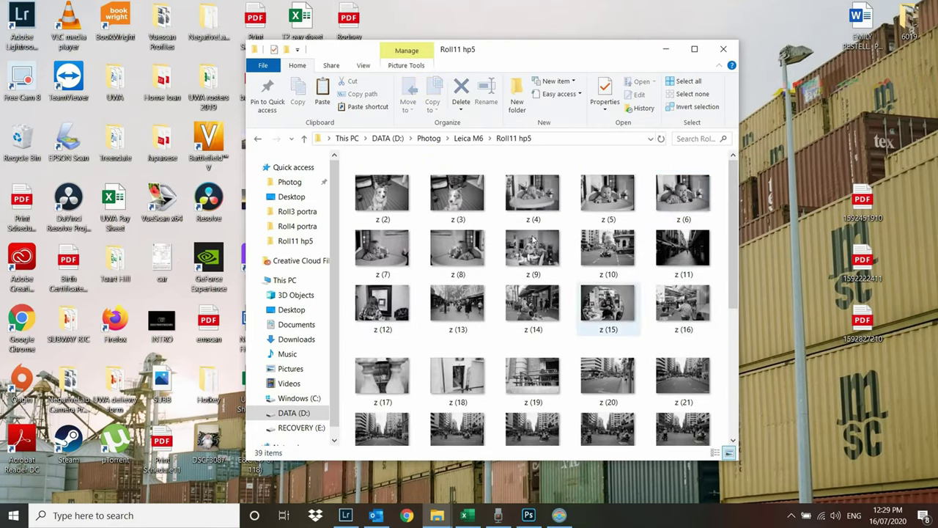
{"action": "double_click", "coordinate": [698, 197]}
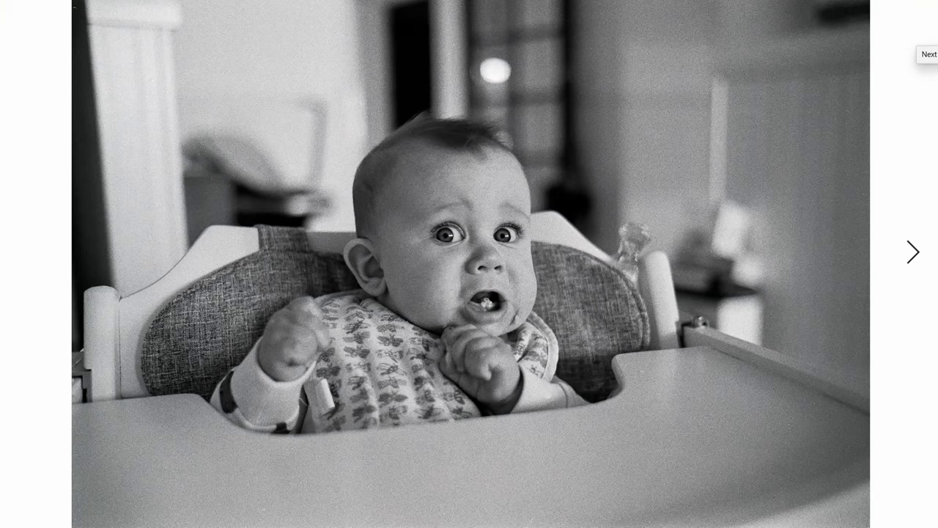
{"action": "left_click", "coordinate": [927, 8]}
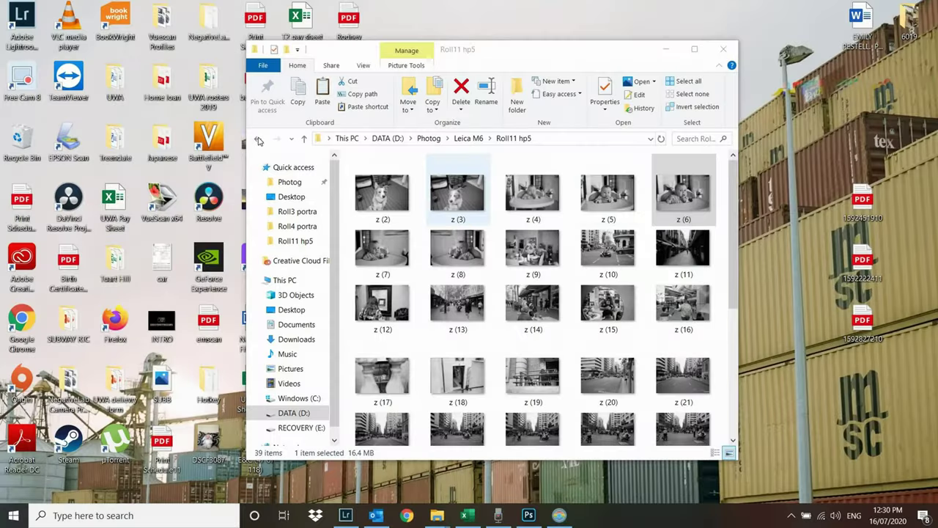
{"action": "key", "text": "alt+Up"}
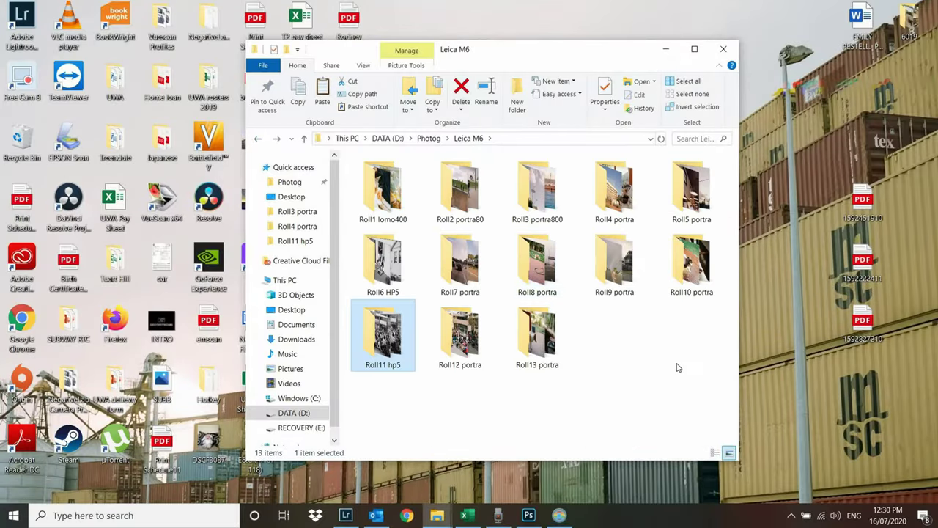